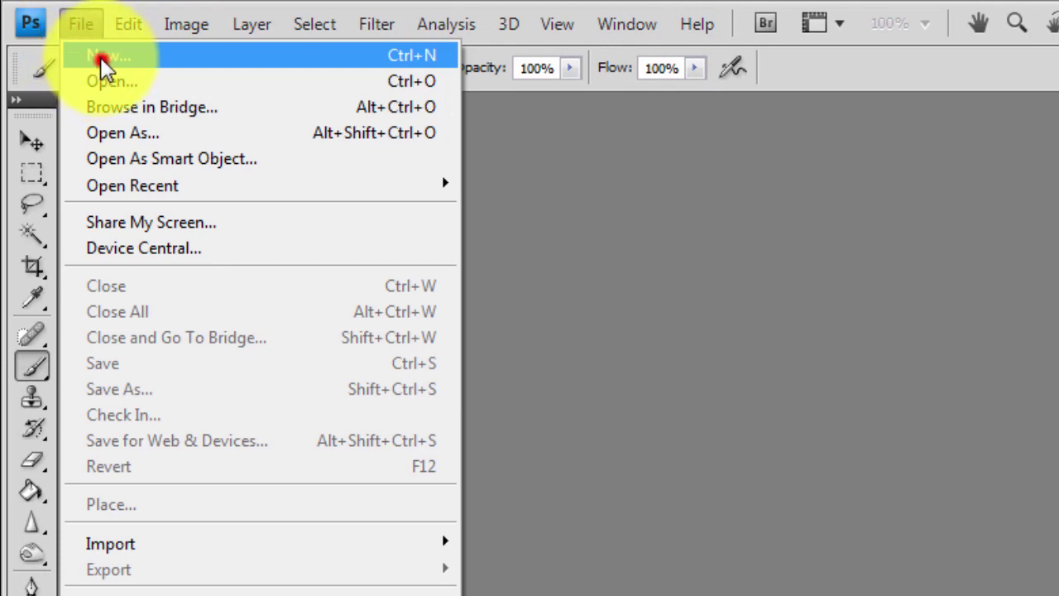
Create a new document of 1280 × 720 pixels at 72 pixels/inch, RGB Color, with a white background
{"action": "left_click", "coordinate": [101, 58]}
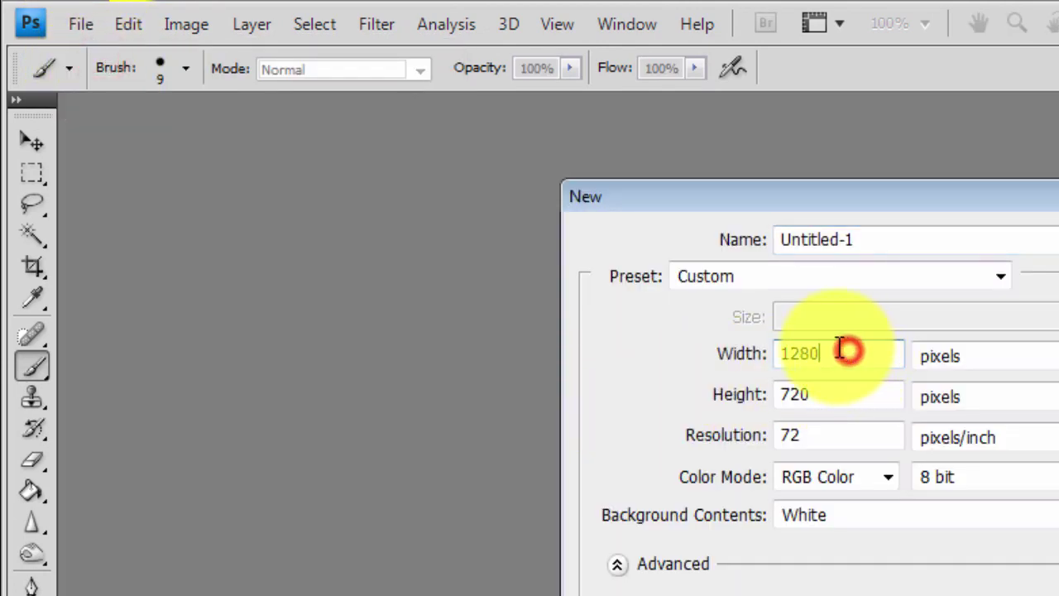
{"action": "double_click", "coordinate": [840, 349]}
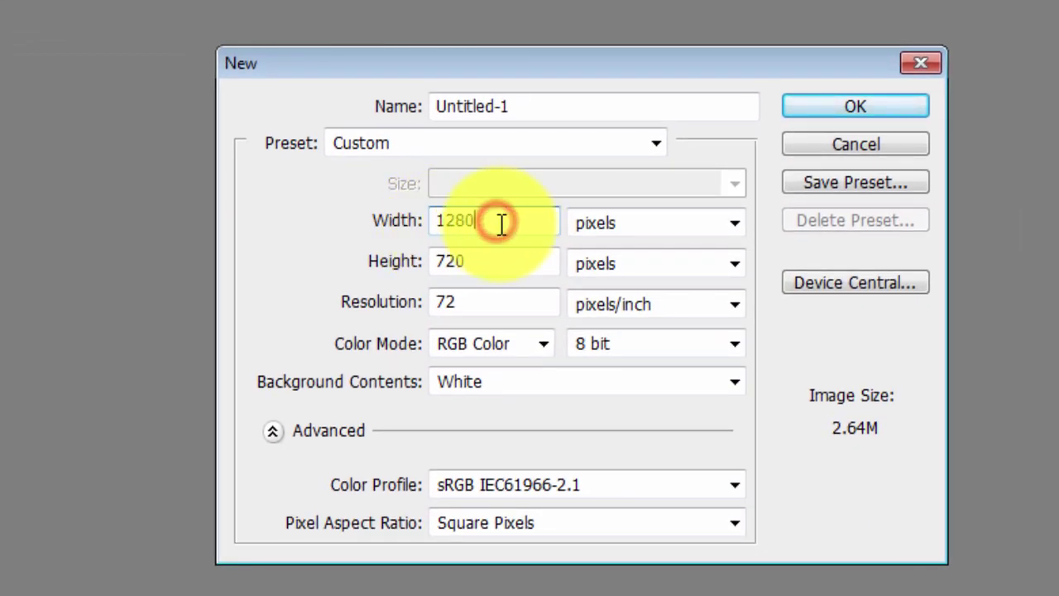
{"action": "double_click", "coordinate": [498, 220]}
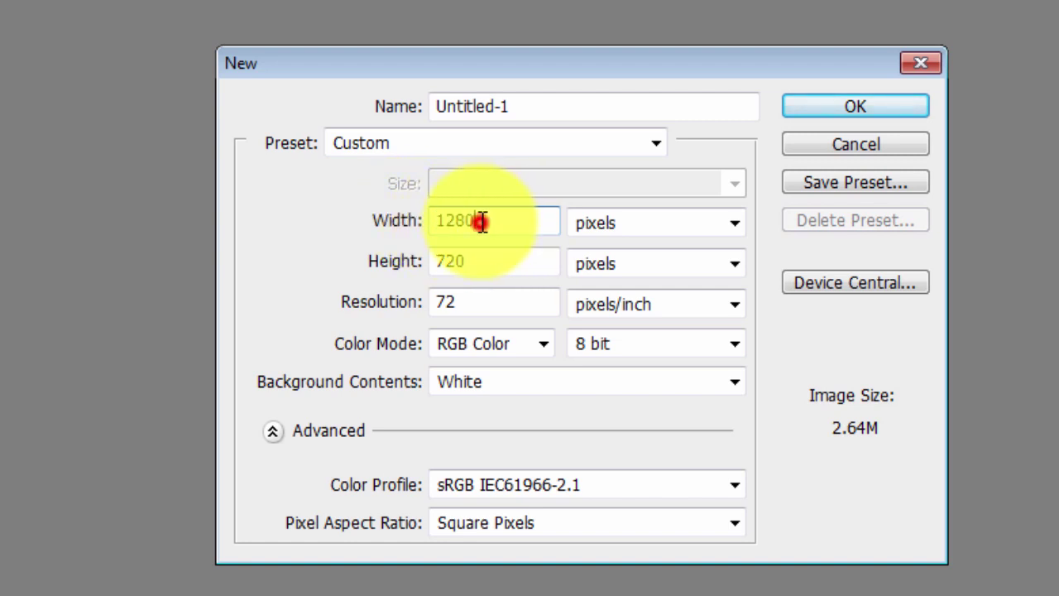
{"action": "left_click_drag", "start_coordinate": [486, 221], "coordinate": [438, 220]}
{"action": "left_click_drag", "start_coordinate": [480, 264], "coordinate": [425, 262]}
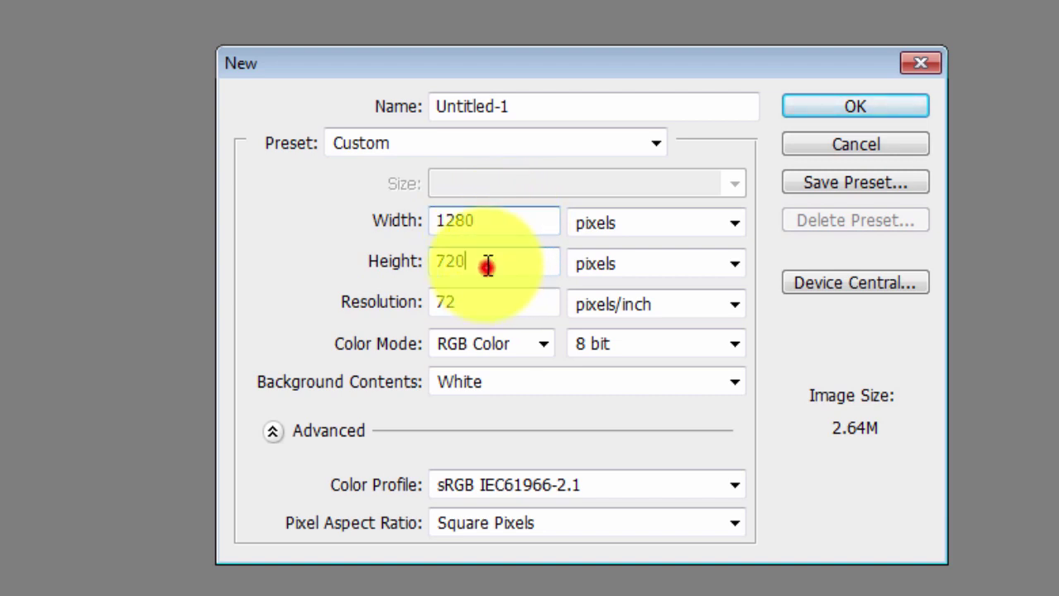
{"action": "left_click", "coordinate": [491, 220]}
{"action": "left_click", "coordinate": [486, 268]}
{"action": "left_click", "coordinate": [527, 230]}
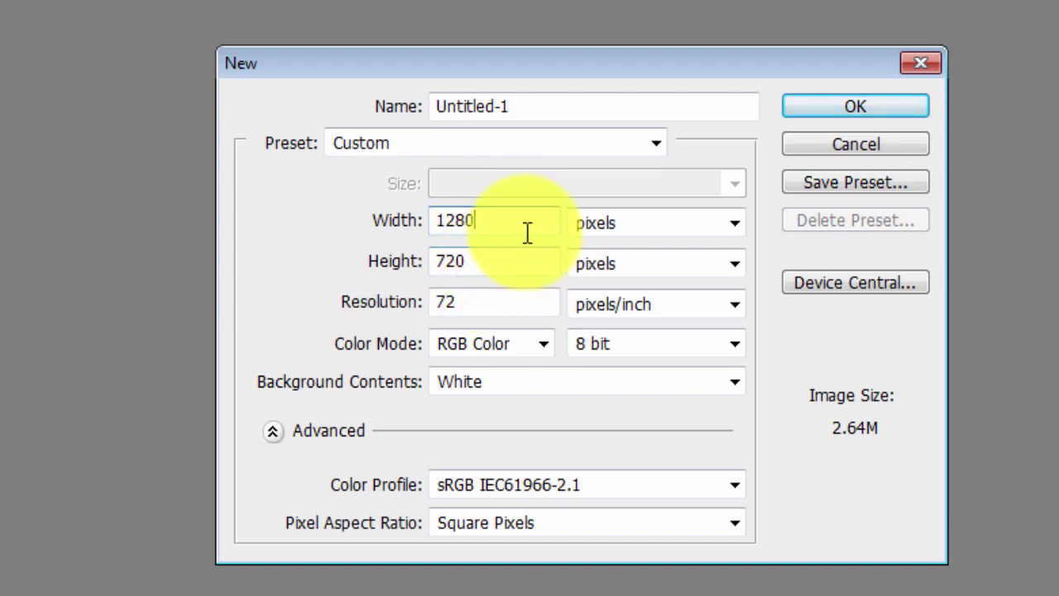
{"action": "left_click_drag", "start_coordinate": [508, 220], "coordinate": [438, 220]}
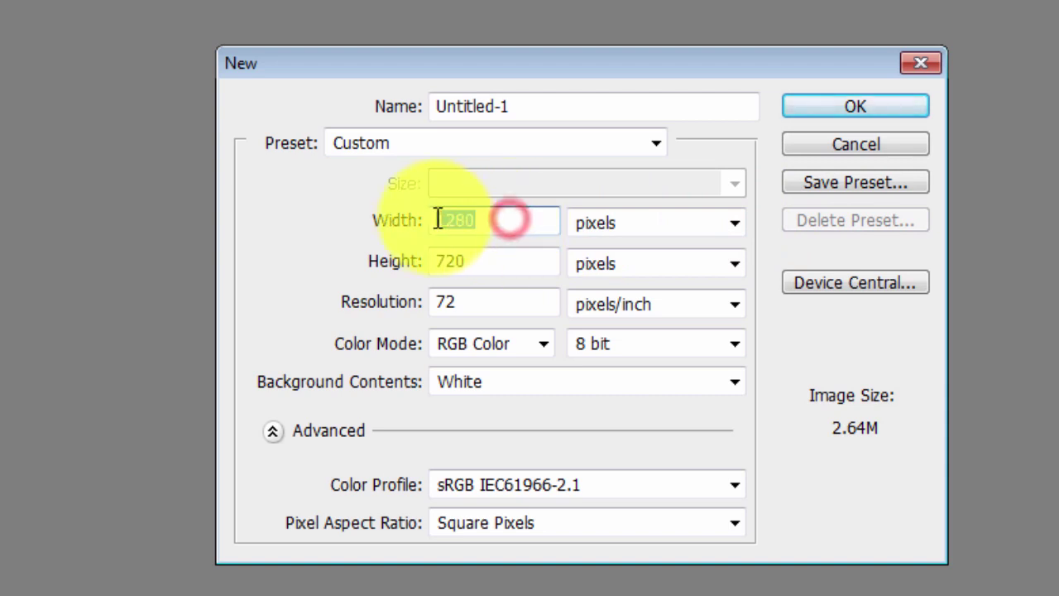
{"action": "left_click_drag", "start_coordinate": [486, 268], "coordinate": [442, 240]}
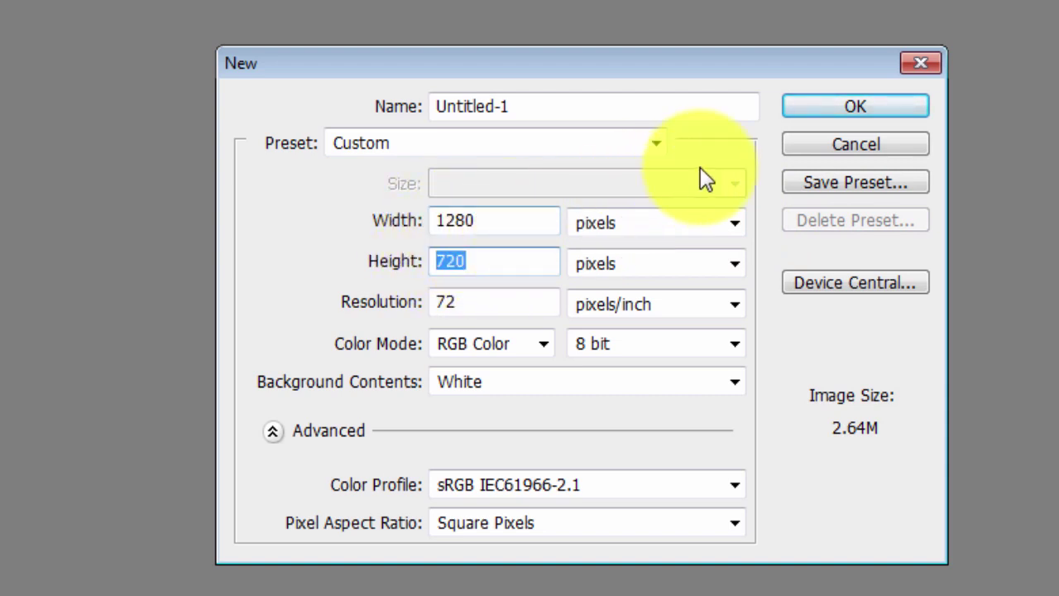
{"action": "left_click", "coordinate": [843, 112]}
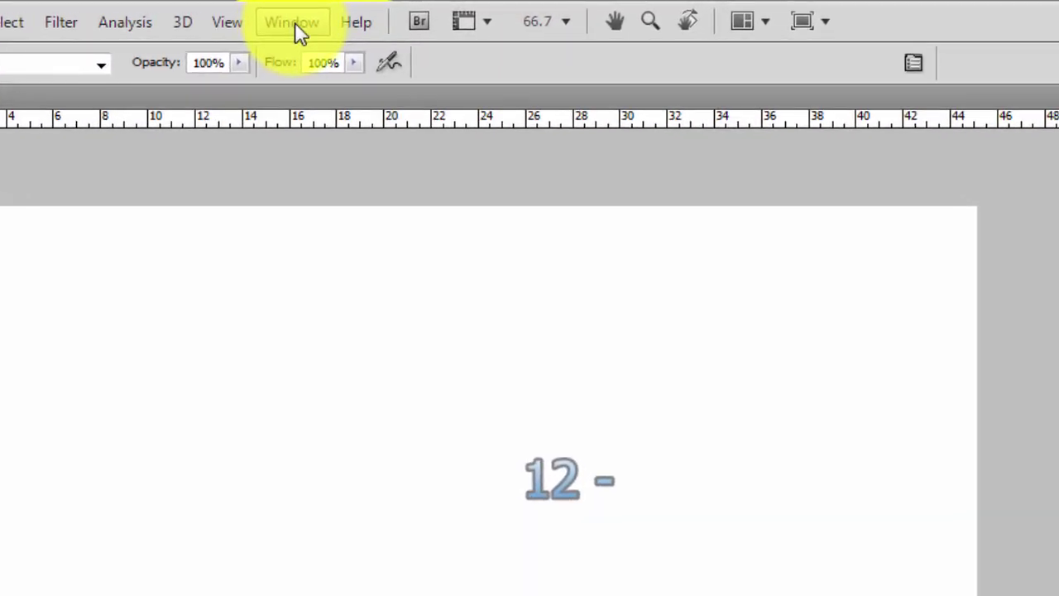
Show the Animation panel and make sure it is in frame mode rather than timeline mode
{"action": "left_click", "coordinate": [359, 14]}
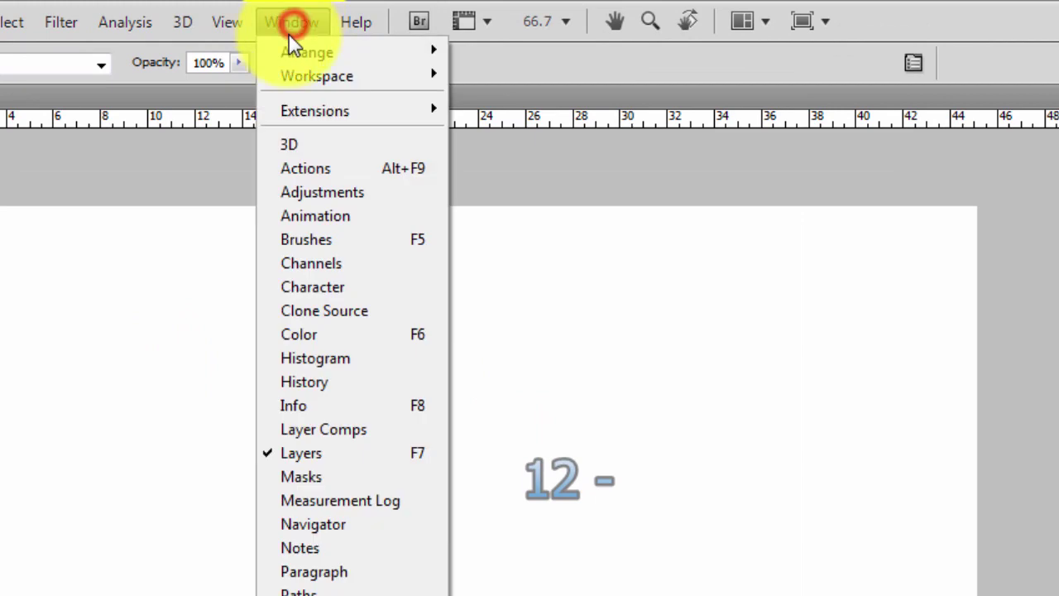
{"action": "left_click", "coordinate": [326, 217]}
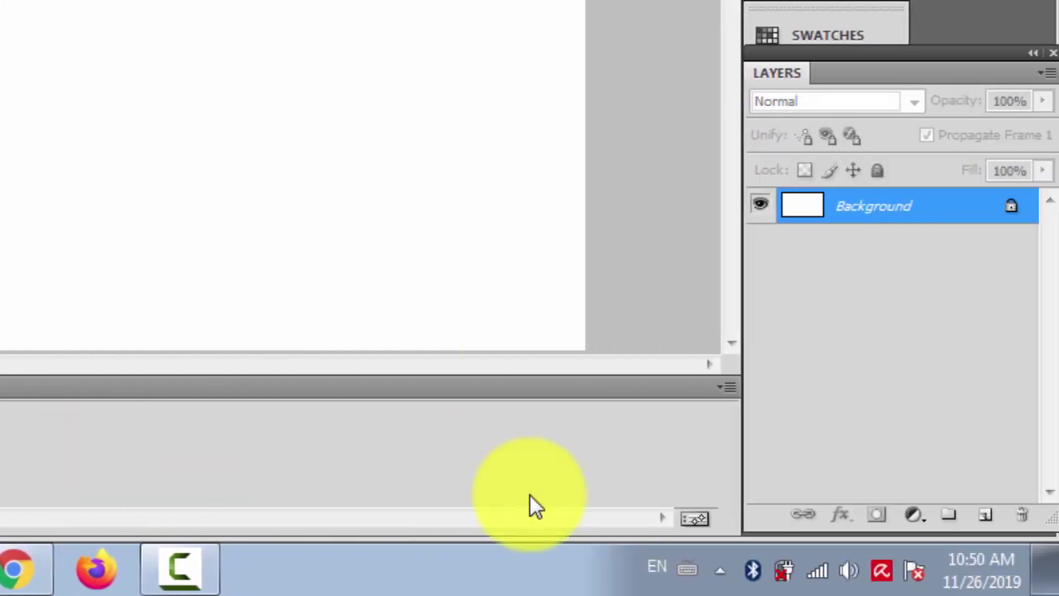
{"action": "left_click", "coordinate": [699, 520]}
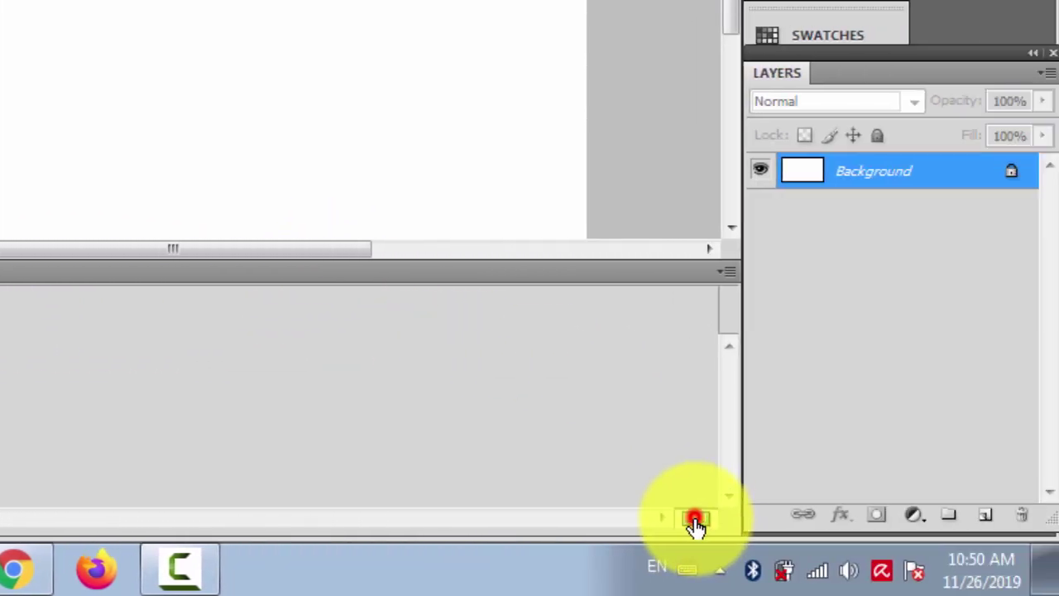
{"action": "left_click", "coordinate": [695, 520]}
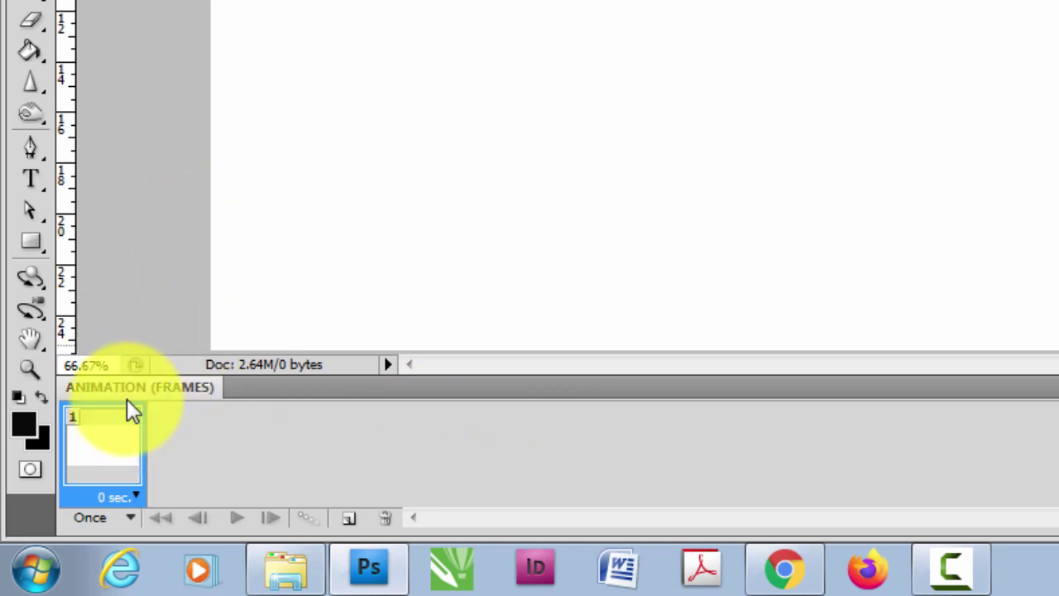
{"action": "left_click", "coordinate": [174, 425]}
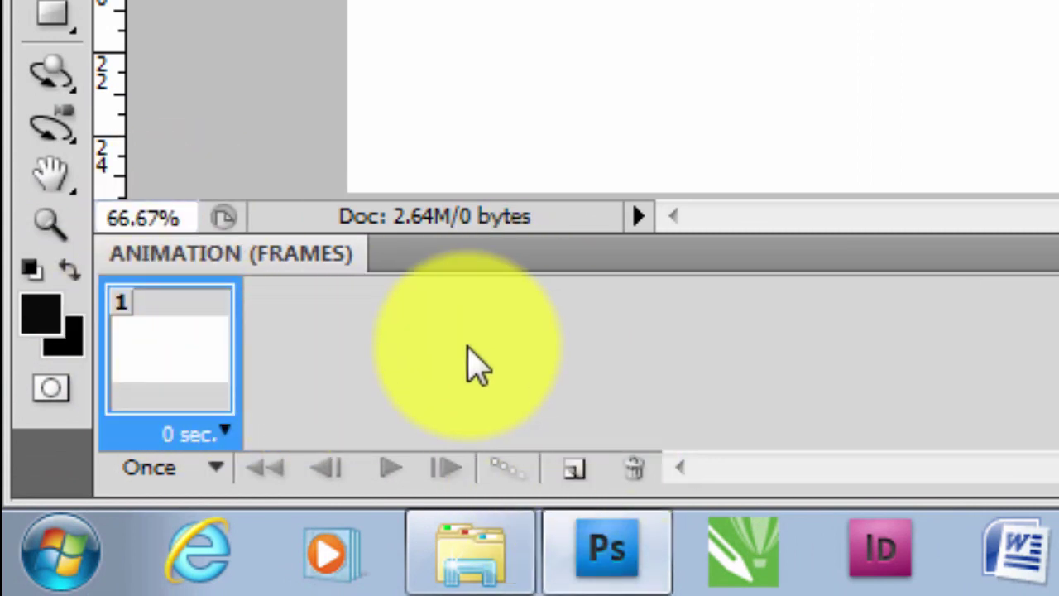
Add five more frames to the animation by duplicating the first frame
{"action": "left_click", "coordinate": [579, 468]}
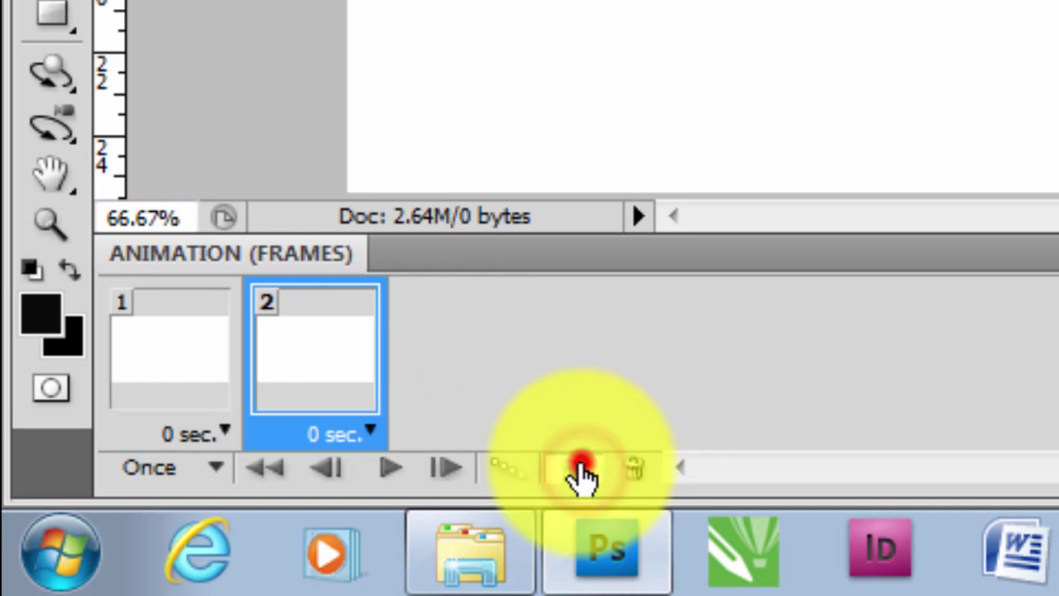
{"action": "left_click", "coordinate": [579, 468]}
{"action": "left_click", "coordinate": [579, 468]}
{"action": "left_click", "coordinate": [579, 469]}
{"action": "left_click", "coordinate": [579, 468]}
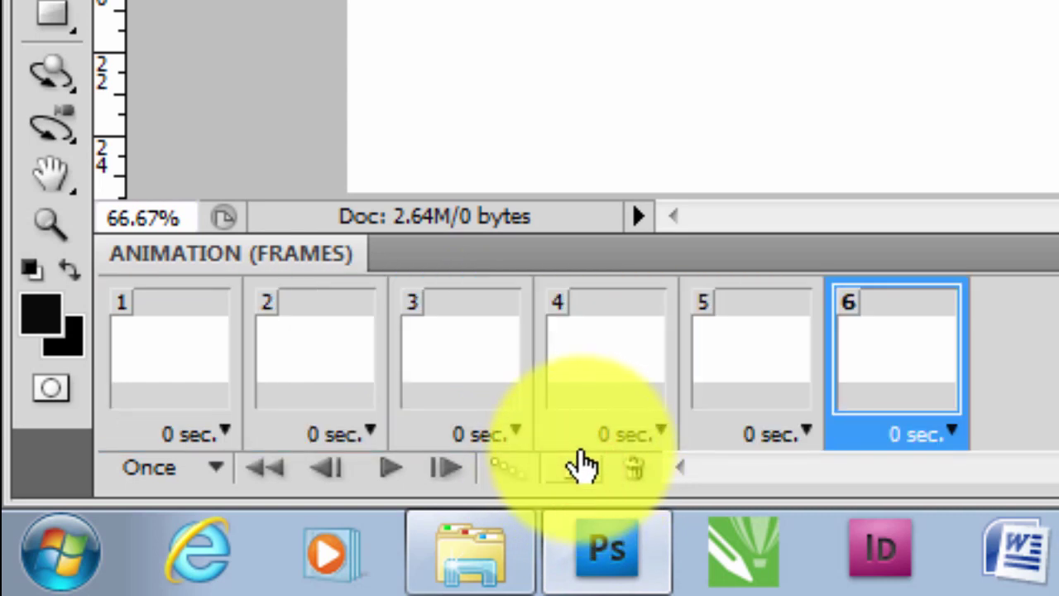
Undo the five added animation frames so that only the first frame is left
{"action": "key", "text": "ctrl+alt+z"}
{"action": "key", "text": "ctrl+alt+z"}
{"action": "key", "text": "ctrl+alt+z"}
{"action": "key", "text": "ctrl+alt+z"}
{"action": "key", "text": "ctrl+alt+z"}
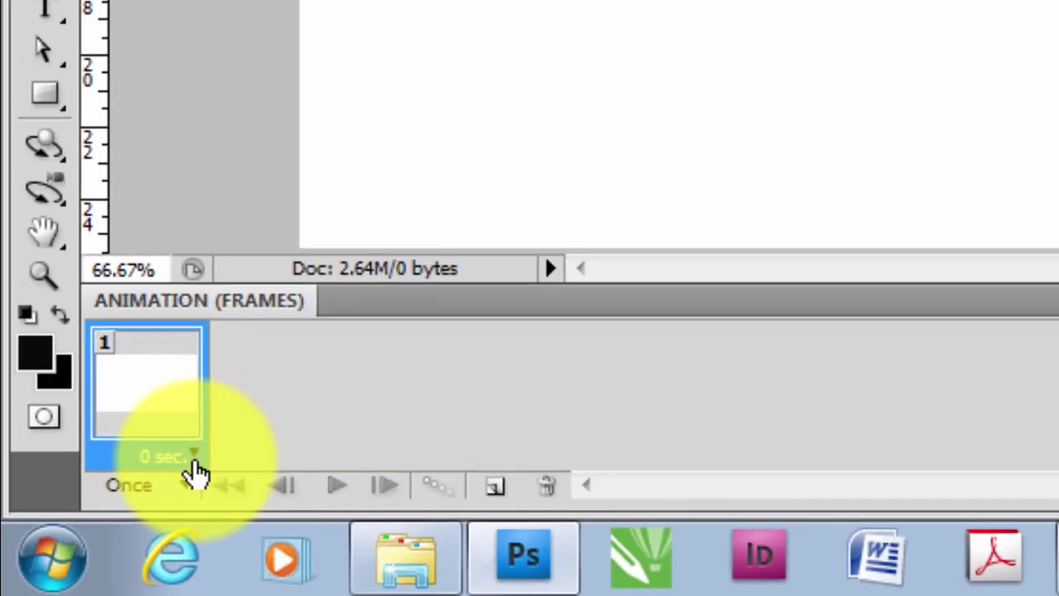
Set the delay of the first animation frame to 0.1 seconds
{"action": "left_click", "coordinate": [220, 435]}
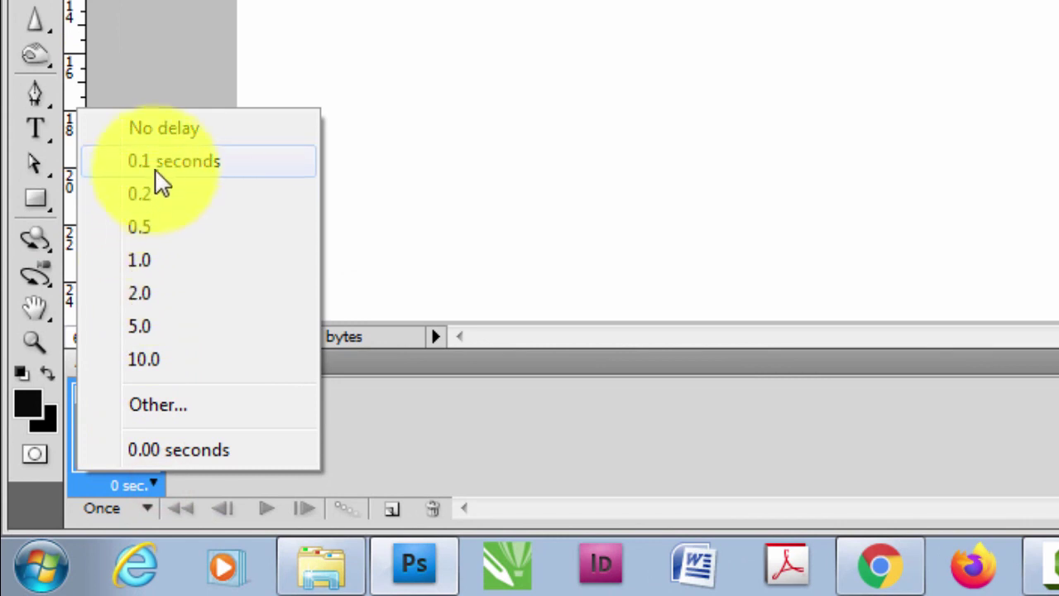
{"action": "left_click", "coordinate": [164, 166]}
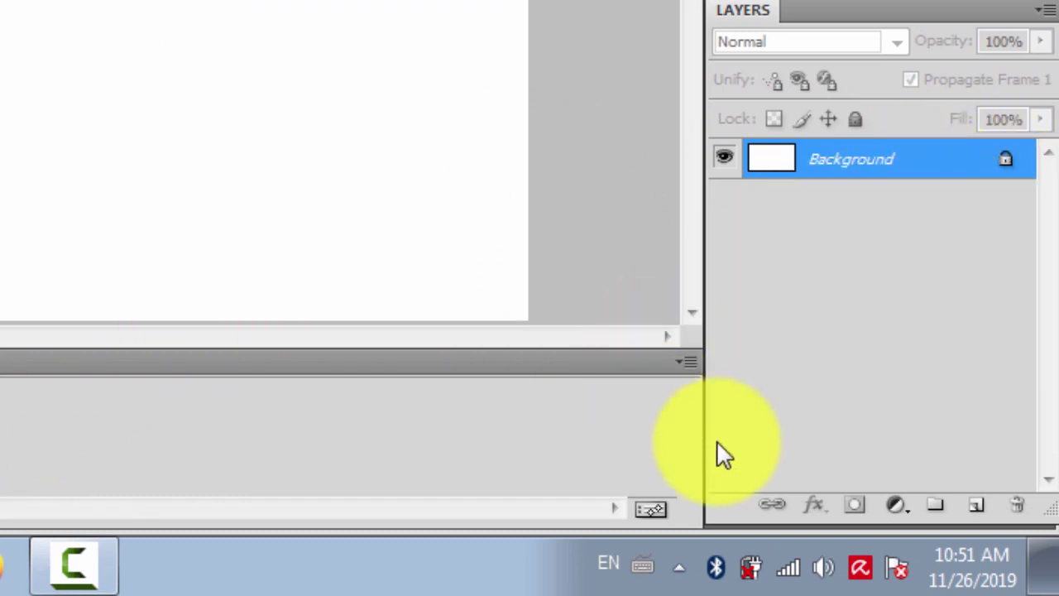
Brush three overlapping black ovals forming a rising arc near the canvas's left edge, each on its own new layer
{"action": "left_click", "coordinate": [983, 507]}
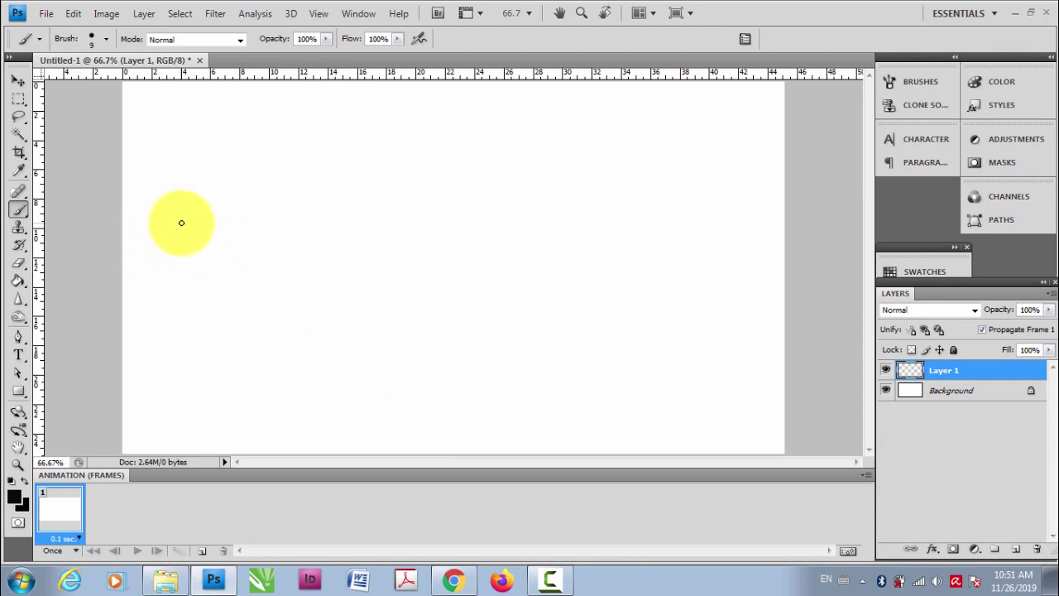
{"action": "mouse_move", "coordinate": [181, 223]}
{"action": "left_mouse_down"}
{"action": "mouse_move", "coordinate": [170, 262]}
{"action": "mouse_move", "coordinate": [201, 224]}
{"action": "left_mouse_up"}
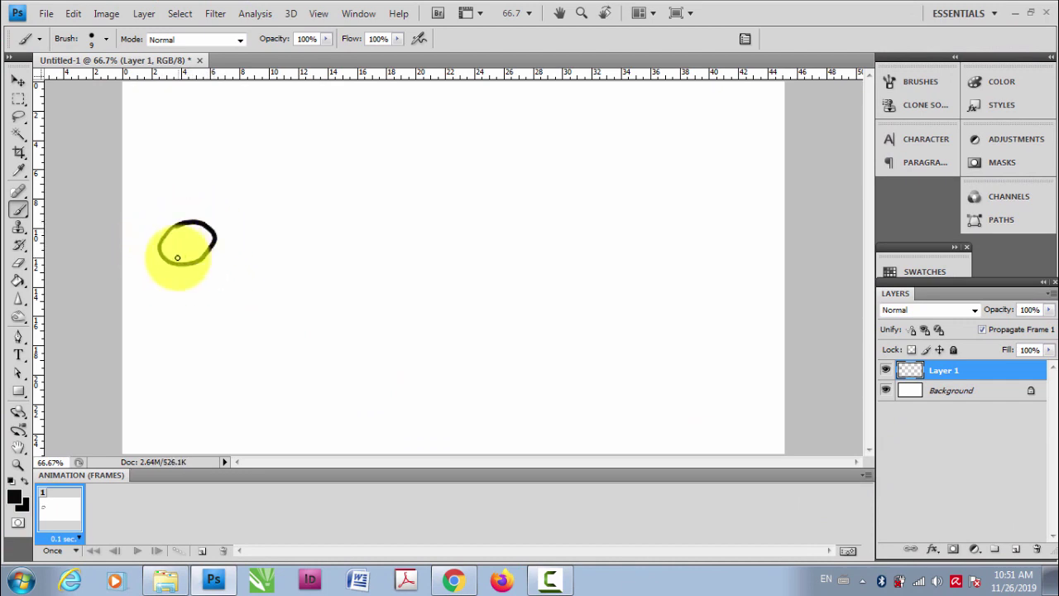
{"action": "left_click", "coordinate": [1016, 548]}
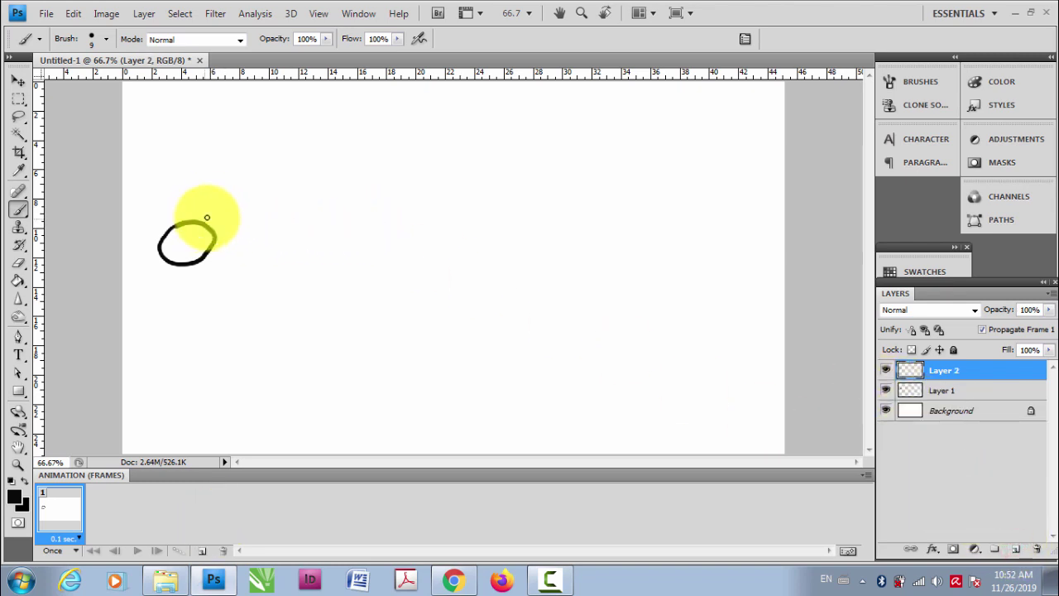
{"action": "mouse_move", "coordinate": [228, 204]}
{"action": "left_mouse_down"}
{"action": "mouse_move", "coordinate": [222, 241]}
{"action": "mouse_move", "coordinate": [260, 216]}
{"action": "mouse_move", "coordinate": [237, 199]}
{"action": "left_mouse_up"}
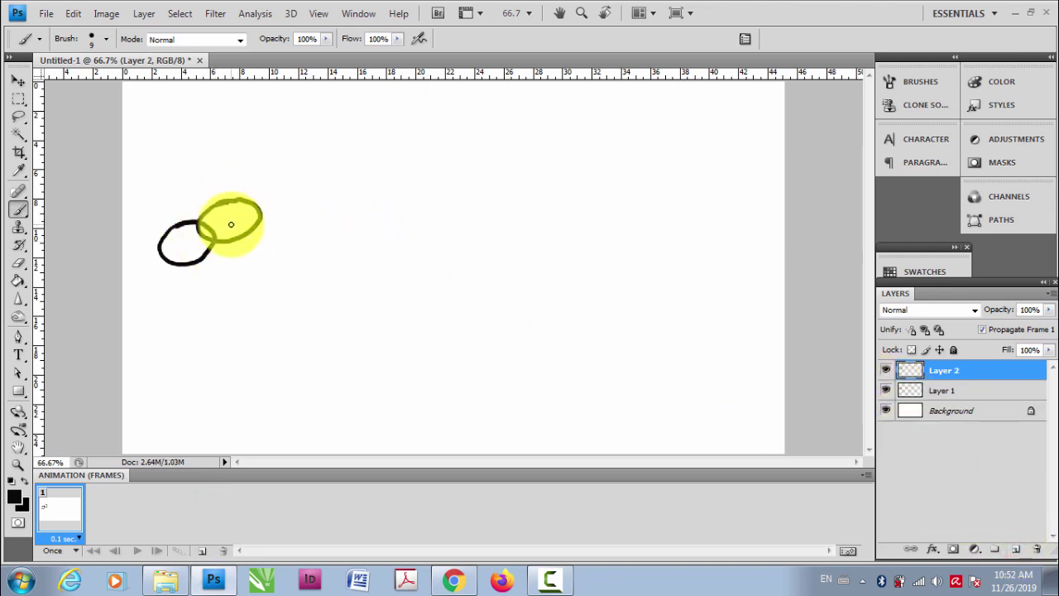
{"action": "left_click", "coordinate": [1016, 548]}
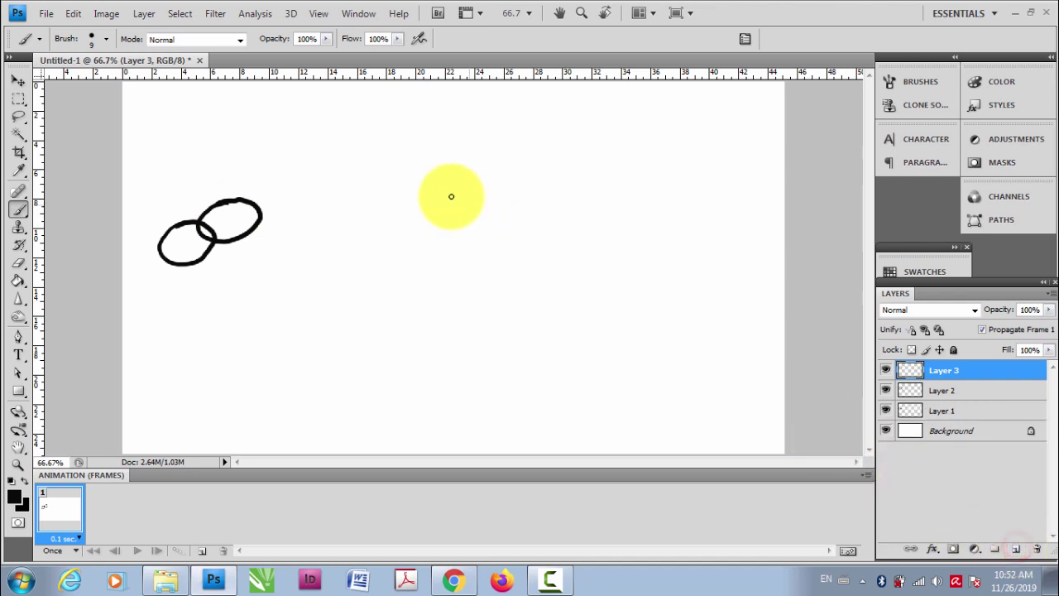
{"action": "mouse_move", "coordinate": [303, 206]}
{"action": "left_mouse_down"}
{"action": "mouse_move", "coordinate": [253, 215]}
{"action": "mouse_move", "coordinate": [286, 239]}
{"action": "mouse_move", "coordinate": [321, 211]}
{"action": "left_mouse_up"}
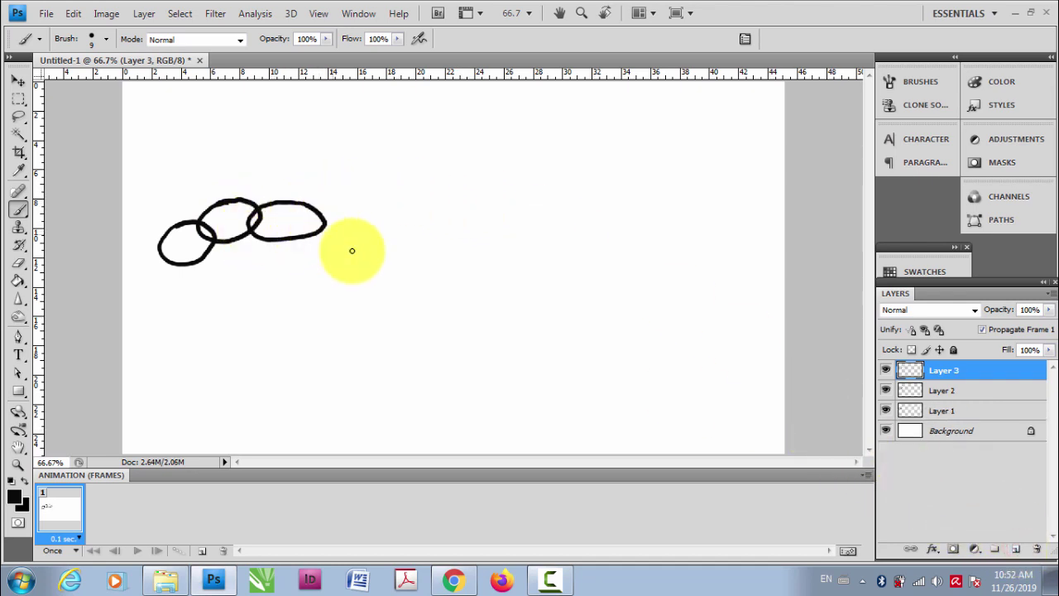
Continue the ball's path with three more overlapping ovals curving downward, each on its own new layer
{"action": "left_click", "coordinate": [1016, 549]}
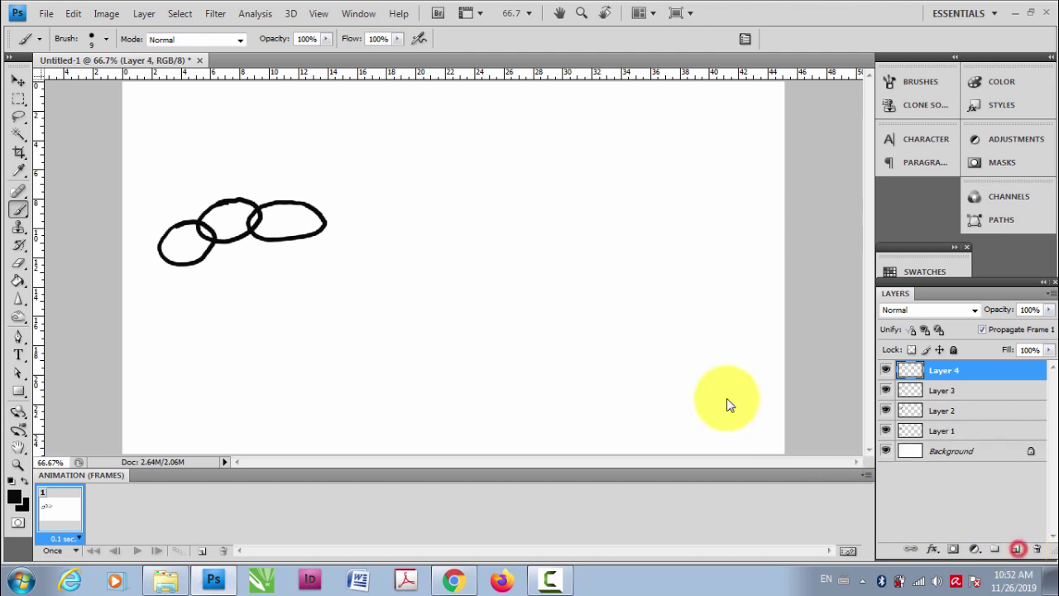
{"action": "left_click_drag", "start_coordinate": [365, 244], "coordinate": [366, 241]}
{"action": "left_click", "coordinate": [1016, 550]}
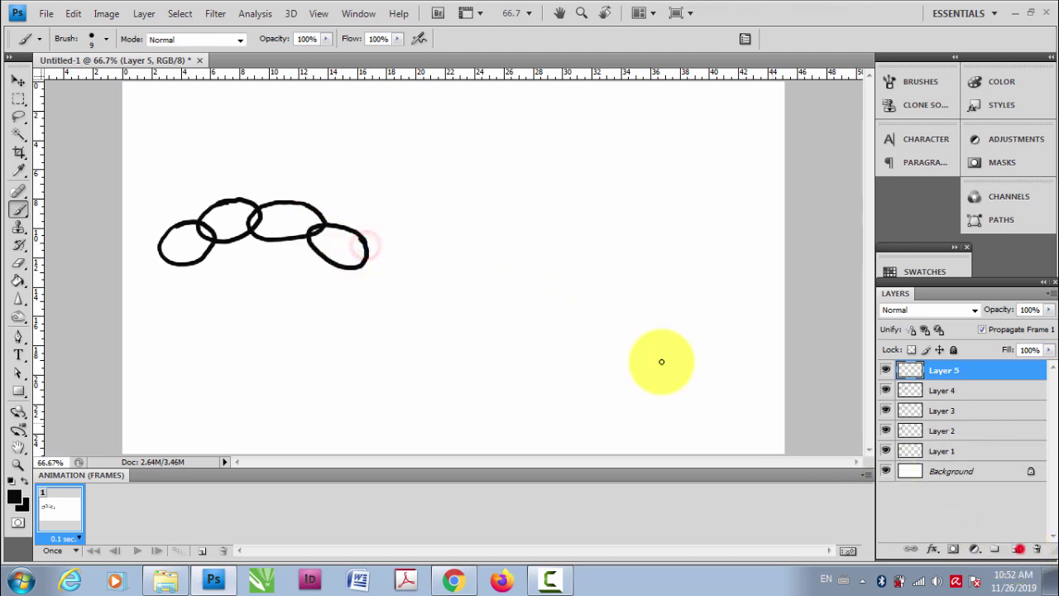
{"action": "left_click_drag", "start_coordinate": [402, 287], "coordinate": [423, 337]}
{"action": "left_click", "coordinate": [1011, 547]}
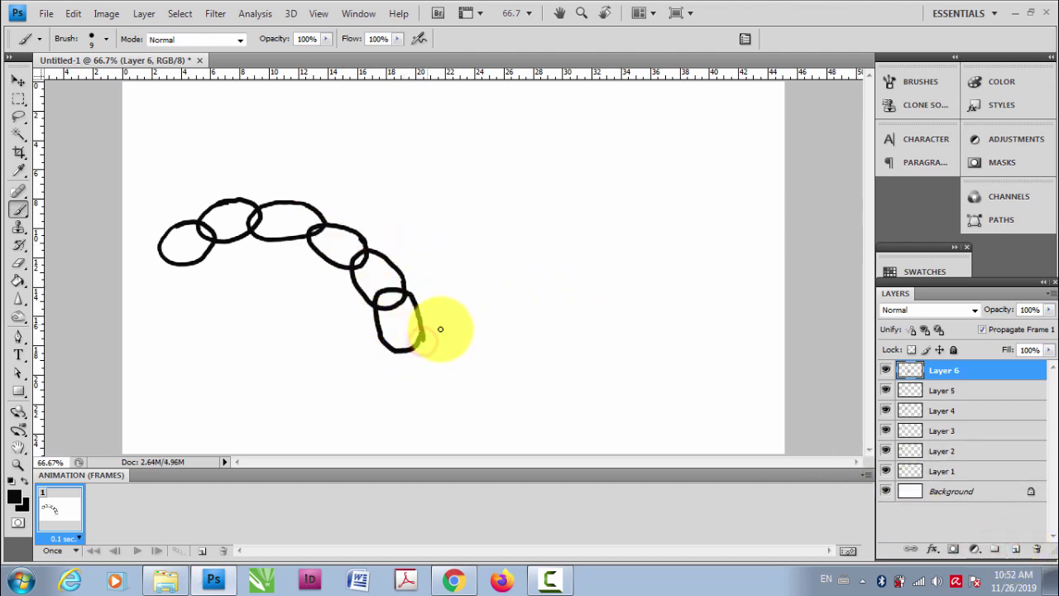
Draw five more ovals through the first bounce point and up to the second peak, each on its own new layer
{"action": "left_click", "coordinate": [1015, 549]}
{"action": "mouse_move", "coordinate": [423, 374]}
{"action": "left_mouse_down"}
{"action": "mouse_move", "coordinate": [417, 342]}
{"action": "mouse_move", "coordinate": [409, 386]}
{"action": "mouse_move", "coordinate": [459, 342]}
{"action": "mouse_move", "coordinate": [467, 309]}
{"action": "mouse_move", "coordinate": [492, 308]}
{"action": "left_mouse_up"}
{"action": "left_click", "coordinate": [1016, 550]}
{"action": "left_click", "coordinate": [1016, 549]}
{"action": "left_click", "coordinate": [1016, 549]}
{"action": "left_click", "coordinate": [1015, 549]}
{"action": "left_click_drag", "start_coordinate": [556, 284], "coordinate": [550, 290]}
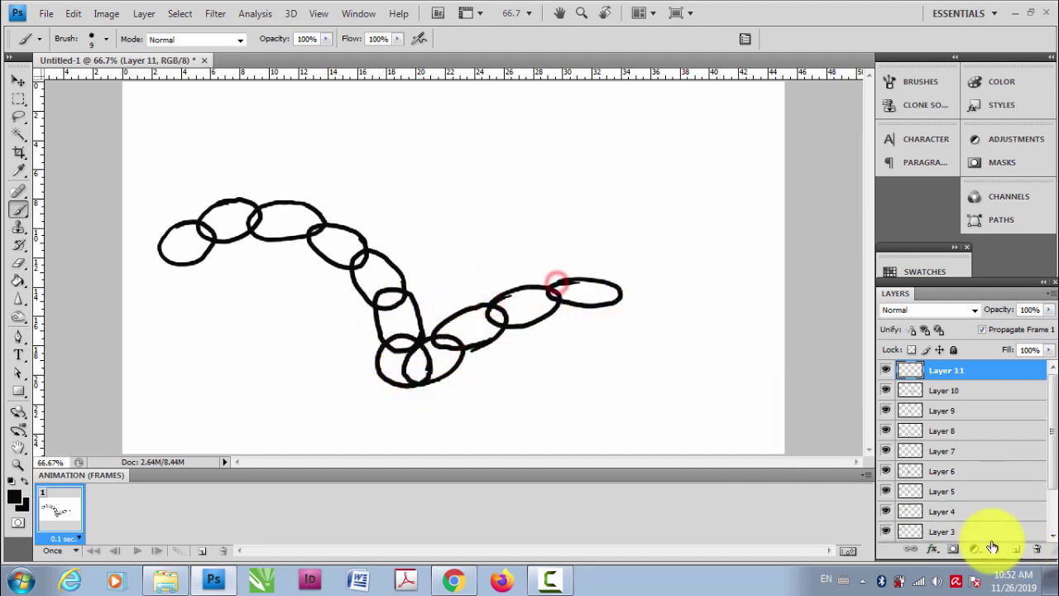
Draw five more ovals down to the second bounce and up to the canvas's right edge, each on its own new layer
{"action": "left_click", "coordinate": [1016, 550]}
{"action": "left_click_drag", "start_coordinate": [645, 291], "coordinate": [635, 298]}
{"action": "left_click", "coordinate": [1015, 549]}
{"action": "mouse_move", "coordinate": [686, 325]}
{"action": "left_mouse_down"}
{"action": "mouse_move", "coordinate": [711, 369]}
{"action": "mouse_move", "coordinate": [734, 373]}
{"action": "mouse_move", "coordinate": [706, 349]}
{"action": "mouse_move", "coordinate": [725, 352]}
{"action": "mouse_move", "coordinate": [696, 349]}
{"action": "mouse_move", "coordinate": [720, 376]}
{"action": "left_mouse_up"}
{"action": "left_click", "coordinate": [1016, 549]}
{"action": "left_click", "coordinate": [1014, 548]}
{"action": "left_click", "coordinate": [887, 370]}
{"action": "left_click", "coordinate": [1016, 550]}
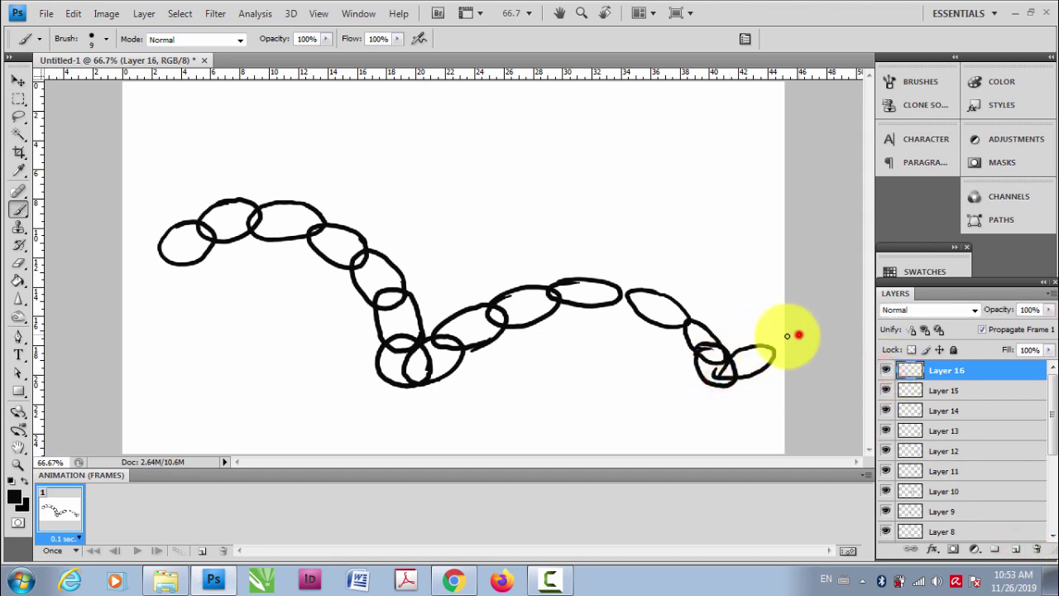
{"action": "mouse_move", "coordinate": [787, 335]}
{"action": "left_mouse_down"}
{"action": "mouse_move", "coordinate": [757, 354]}
{"action": "mouse_move", "coordinate": [822, 341]}
{"action": "mouse_move", "coordinate": [780, 348]}
{"action": "left_mouse_up"}
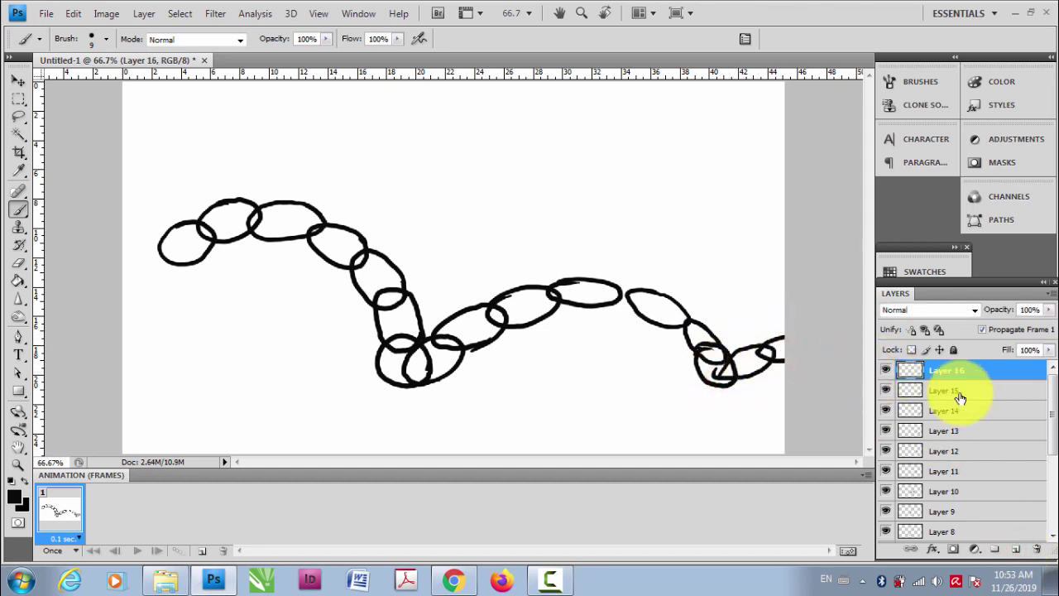
Hide every layer except Layer 1 in the first animation frame
{"action": "mouse_move", "coordinate": [1049, 417]}
{"action": "left_mouse_down"}
{"action": "mouse_move", "coordinate": [1054, 501]}
{"action": "mouse_move", "coordinate": [1040, 426]}
{"action": "left_mouse_up"}
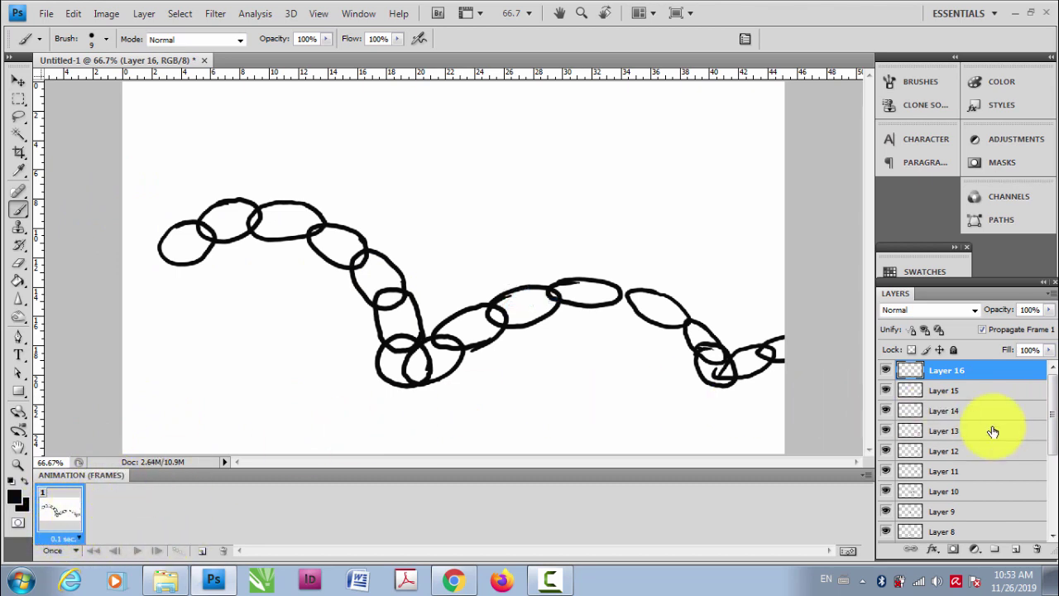
{"action": "left_click_drag", "start_coordinate": [1050, 411], "coordinate": [1044, 497]}
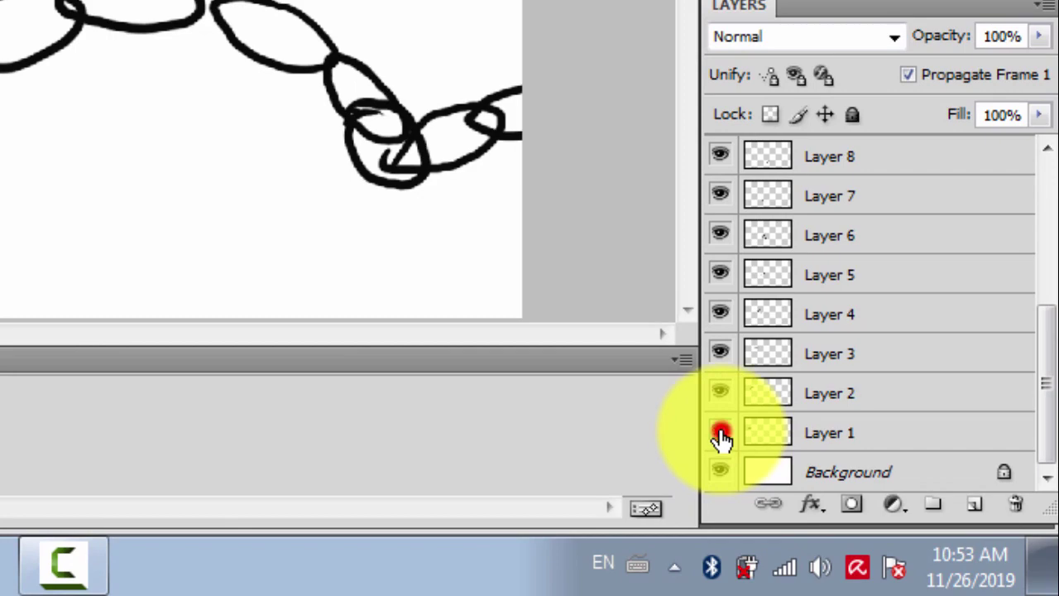
{"action": "left_click", "coordinate": [721, 434], "text": "alt"}
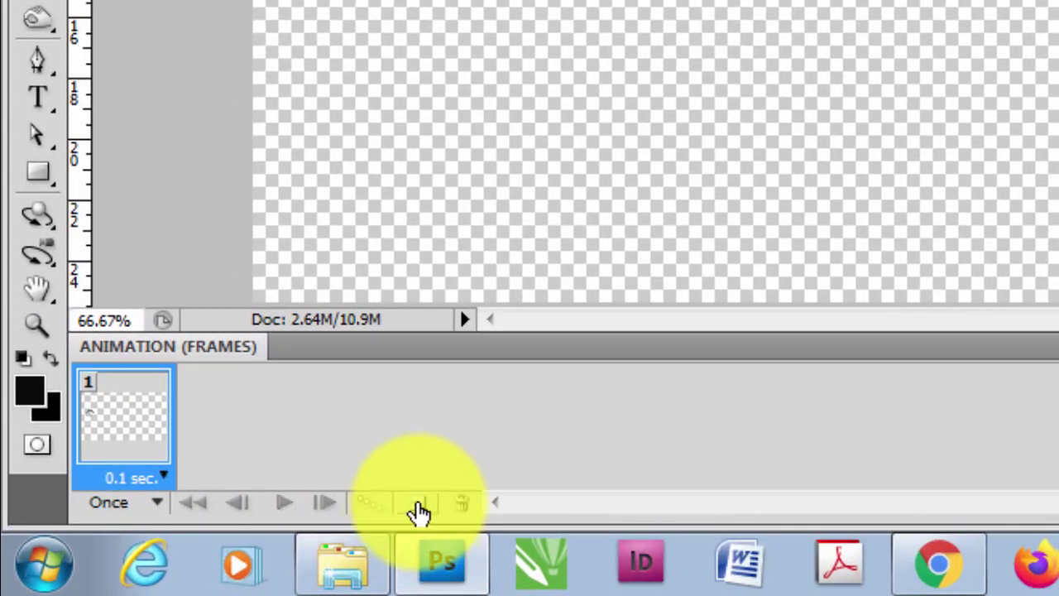
Add a second animation frame and make Layer 2 the only visible layer in it
{"action": "left_click", "coordinate": [416, 505]}
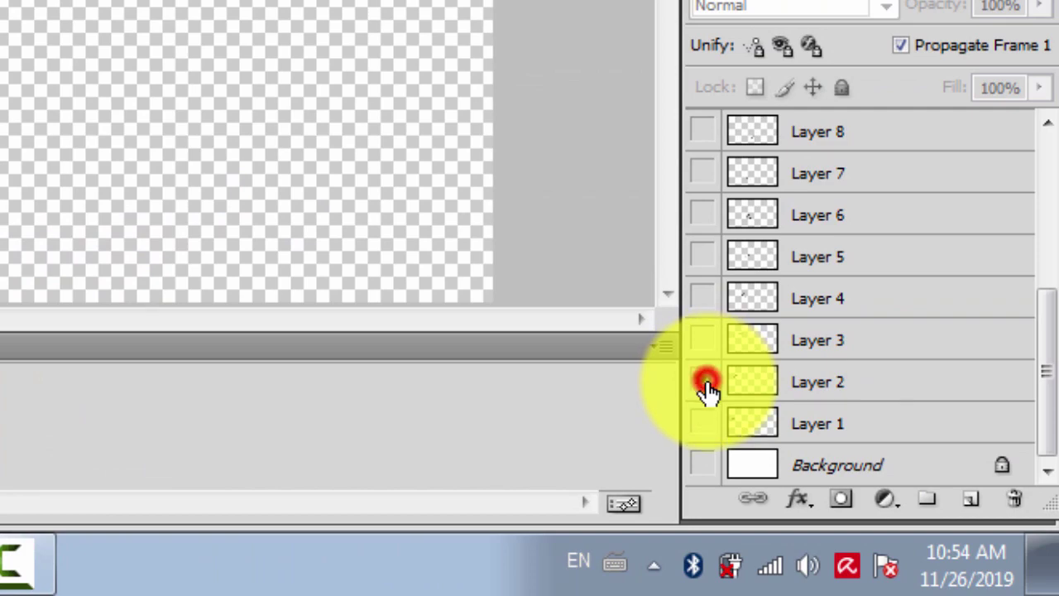
{"action": "left_click", "coordinate": [706, 385]}
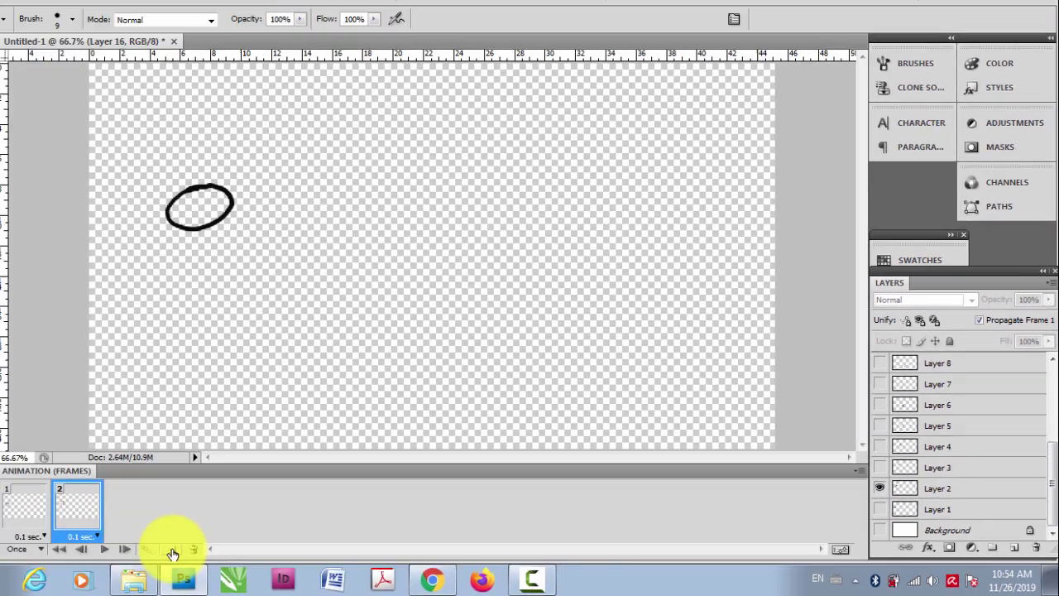
Add animation frames 3, 4 and 5, making only Layer 3, Layer 4 and Layer 5 visible in them respectively
{"action": "left_click", "coordinate": [172, 551]}
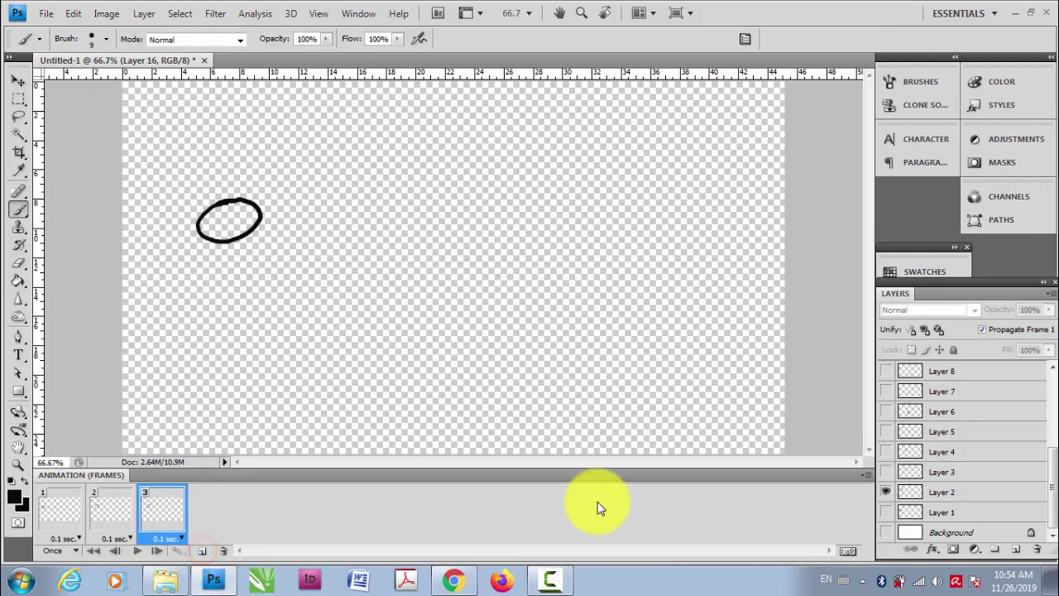
{"action": "left_click", "coordinate": [886, 471], "text": "alt"}
{"action": "left_click", "coordinate": [199, 551]}
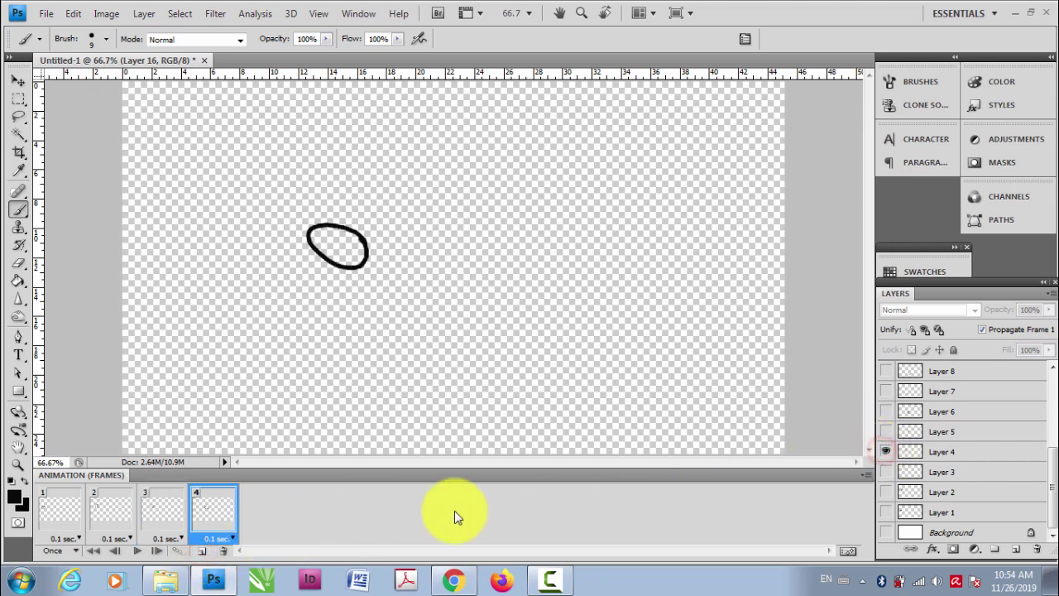
{"action": "left_click", "coordinate": [202, 552]}
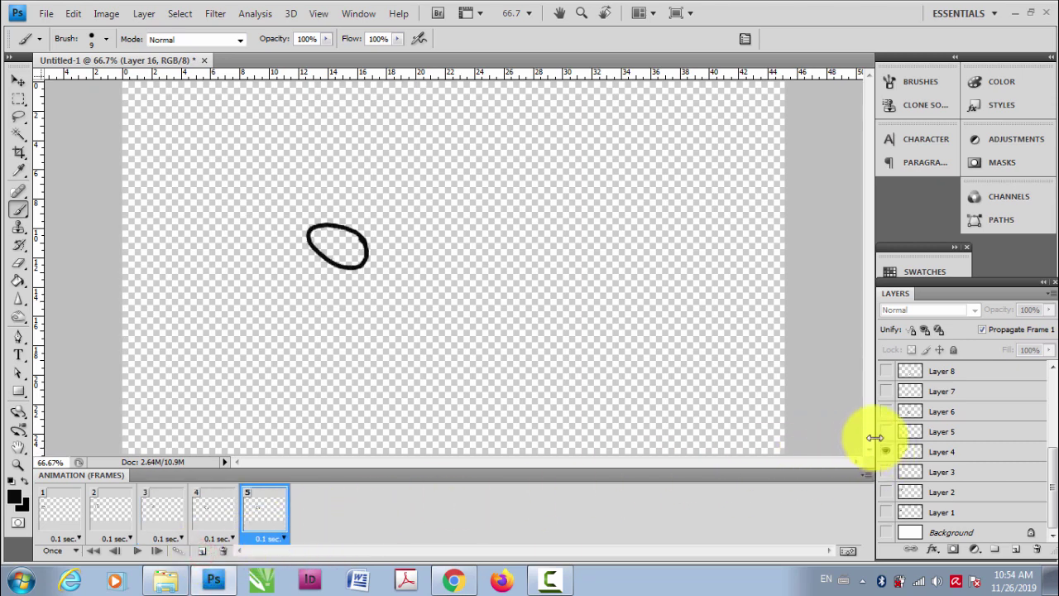
{"action": "left_click", "coordinate": [886, 434], "text": "alt"}
Add frames 6, 7 and 8, making only Layer 6, Layer 7 and Layer 8 visible in them respectively
{"action": "left_click", "coordinate": [202, 551]}
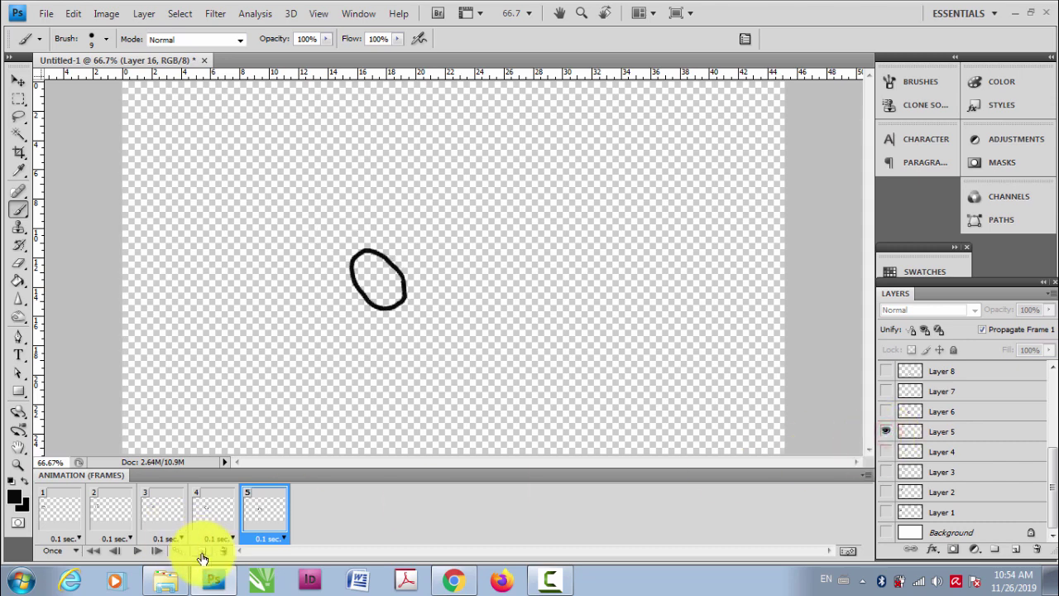
{"action": "left_click", "coordinate": [886, 412], "text": "alt"}
{"action": "left_click", "coordinate": [202, 550]}
{"action": "left_click", "coordinate": [885, 391], "text": "alt"}
{"action": "scroll", "coordinate": [1040, 472], "scroll_direction": "up", "scroll_amount": 3}
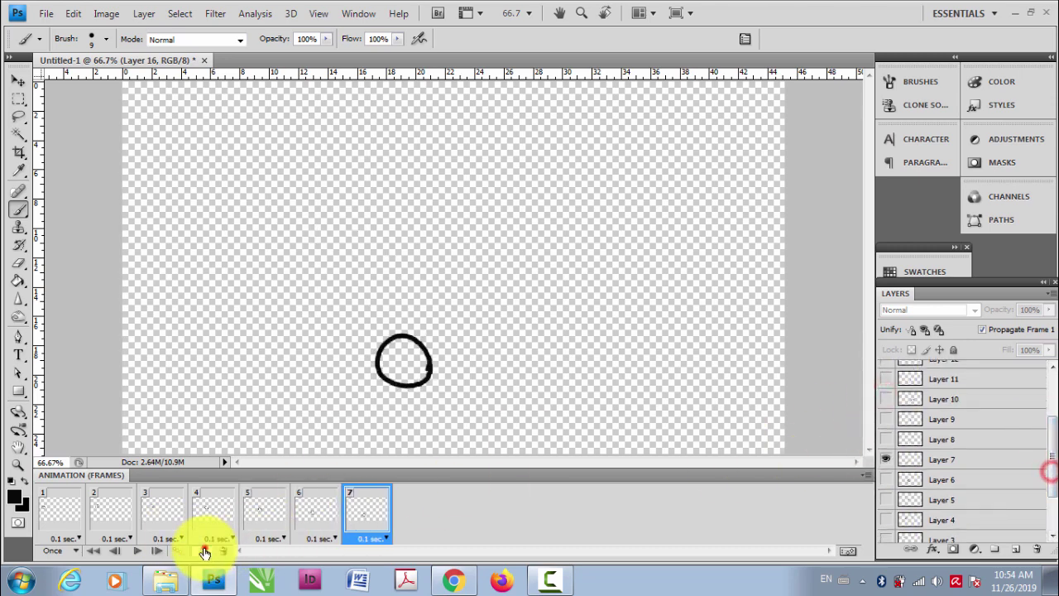
{"action": "left_click", "coordinate": [203, 551]}
{"action": "left_click", "coordinate": [886, 439], "text": "alt"}
Add frames 9, 10 and 11, making only Layer 9, Layer 10 and Layer 11 visible in them respectively
{"action": "left_click", "coordinate": [202, 551]}
{"action": "left_click", "coordinate": [886, 419], "text": "alt"}
{"action": "left_click", "coordinate": [203, 551]}
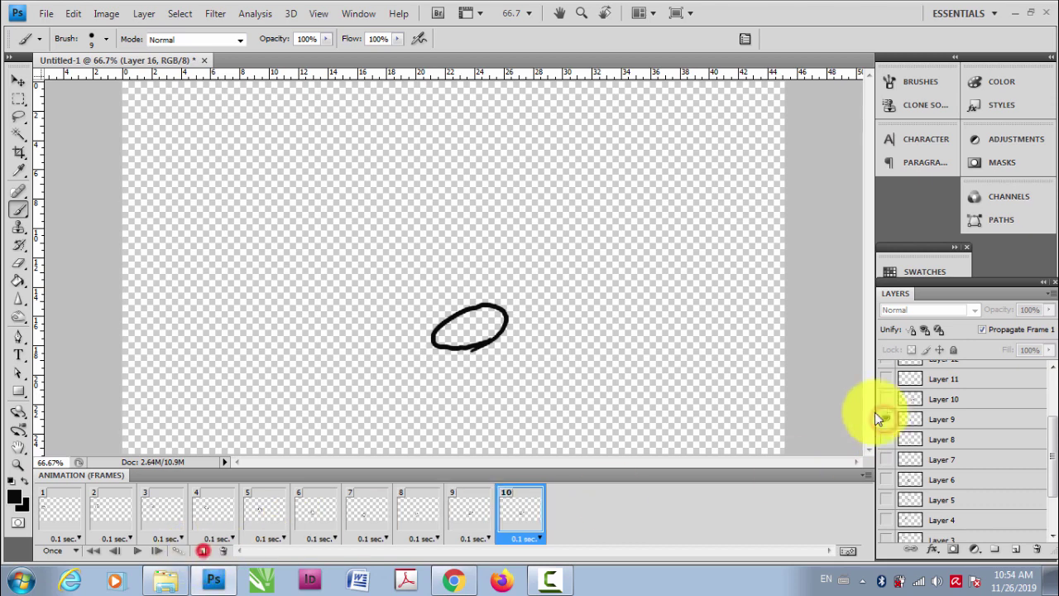
{"action": "left_click", "coordinate": [886, 399], "text": "alt"}
{"action": "scroll", "coordinate": [1047, 449], "scroll_direction": "up", "scroll_amount": 3}
{"action": "left_click", "coordinate": [203, 551]}
{"action": "left_click", "coordinate": [886, 471], "text": "alt"}
Add frames 12, 13 and 14, making only Layer 12, Layer 13 and Layer 14 visible in them respectively
{"action": "left_click", "coordinate": [203, 551]}
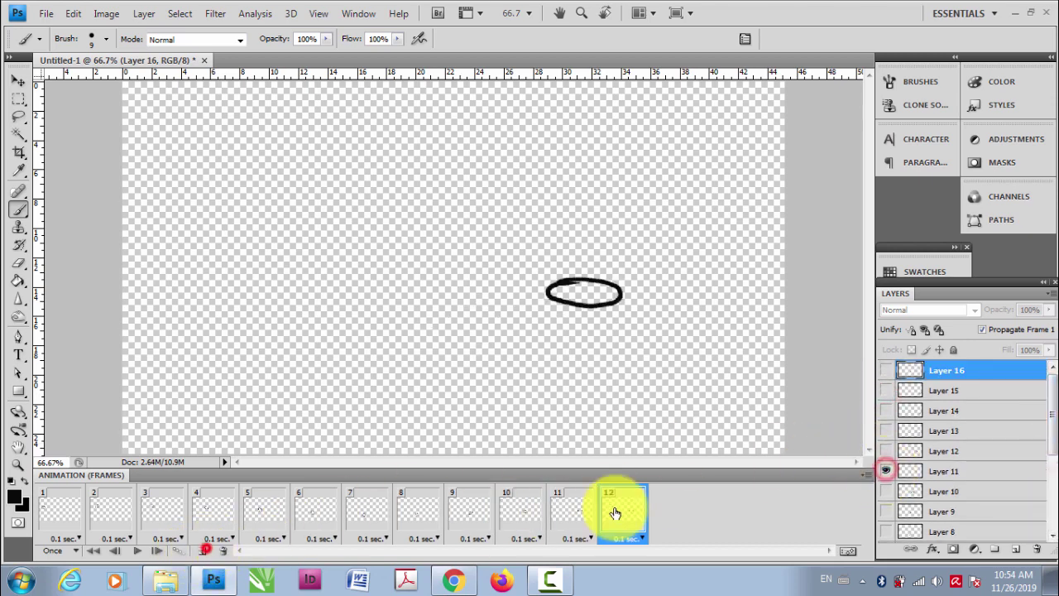
{"action": "left_click", "coordinate": [886, 451], "text": "alt"}
{"action": "left_click", "coordinate": [203, 551]}
{"action": "left_click", "coordinate": [886, 434], "text": "alt"}
{"action": "left_click", "coordinate": [203, 551]}
{"action": "left_click", "coordinate": [886, 411], "text": "alt"}
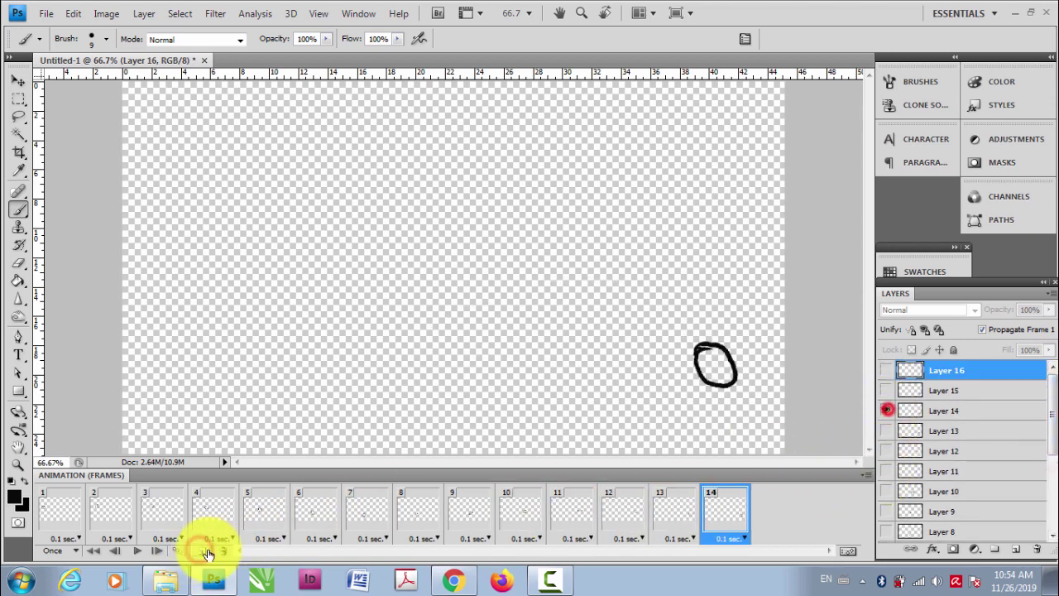
Add frames 15 and 16, making only Layer 15 and Layer 16 visible in them respectively
{"action": "left_click", "coordinate": [202, 551]}
{"action": "left_click", "coordinate": [886, 389], "text": "alt"}
{"action": "left_click", "coordinate": [202, 551]}
{"action": "left_click", "coordinate": [886, 370], "text": "alt"}
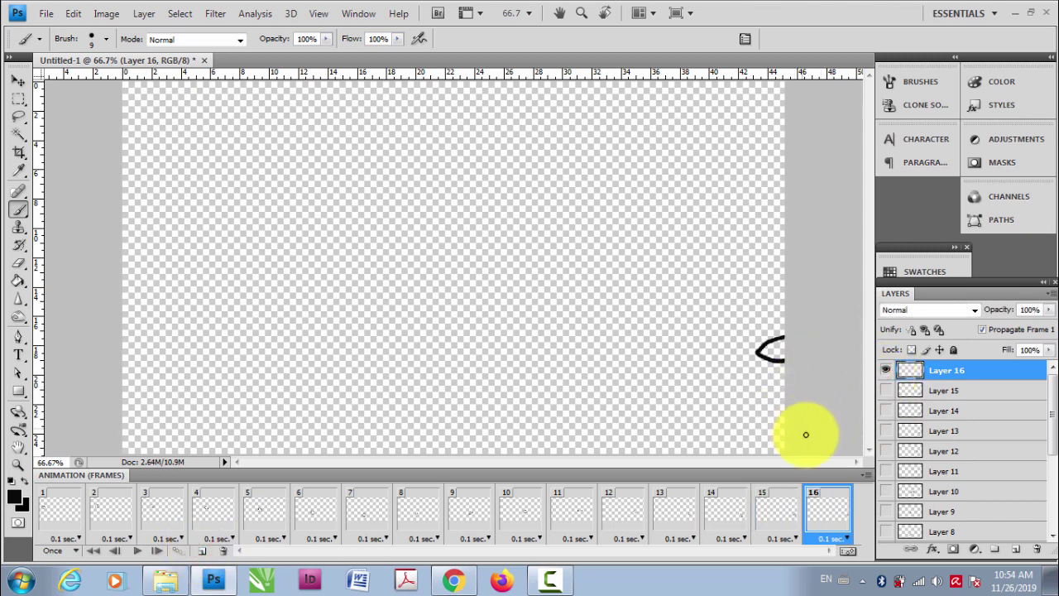
Look through frames at the start and end of the animation to check the ball drawing each one shows
{"action": "left_click_drag", "start_coordinate": [1051, 422], "coordinate": [1051, 438]}
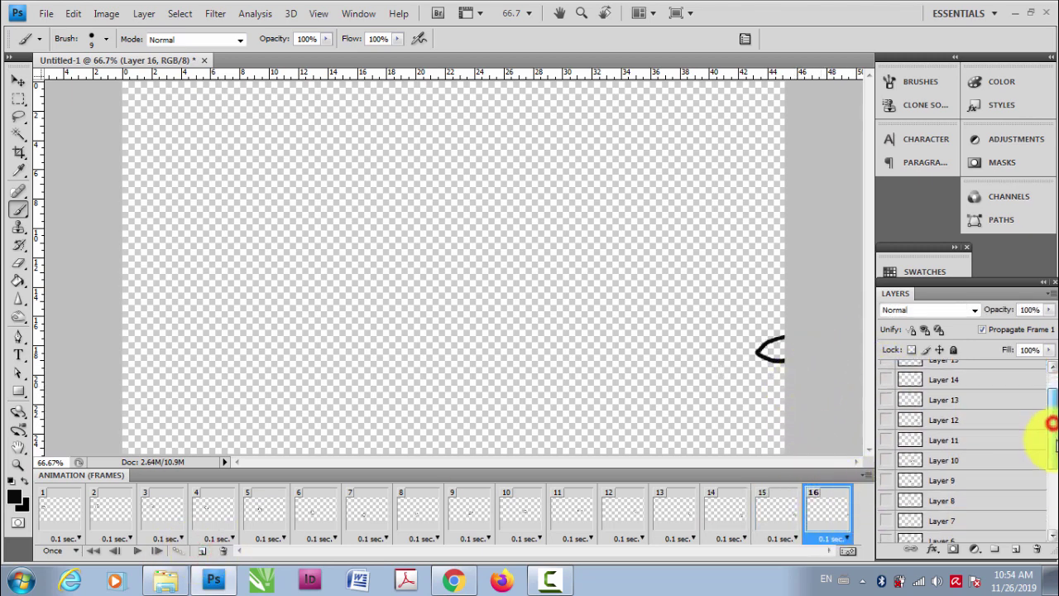
{"action": "left_click", "coordinate": [307, 506]}
{"action": "left_click", "coordinate": [249, 507]}
{"action": "left_click", "coordinate": [208, 507]}
{"action": "left_click", "coordinate": [167, 511]}
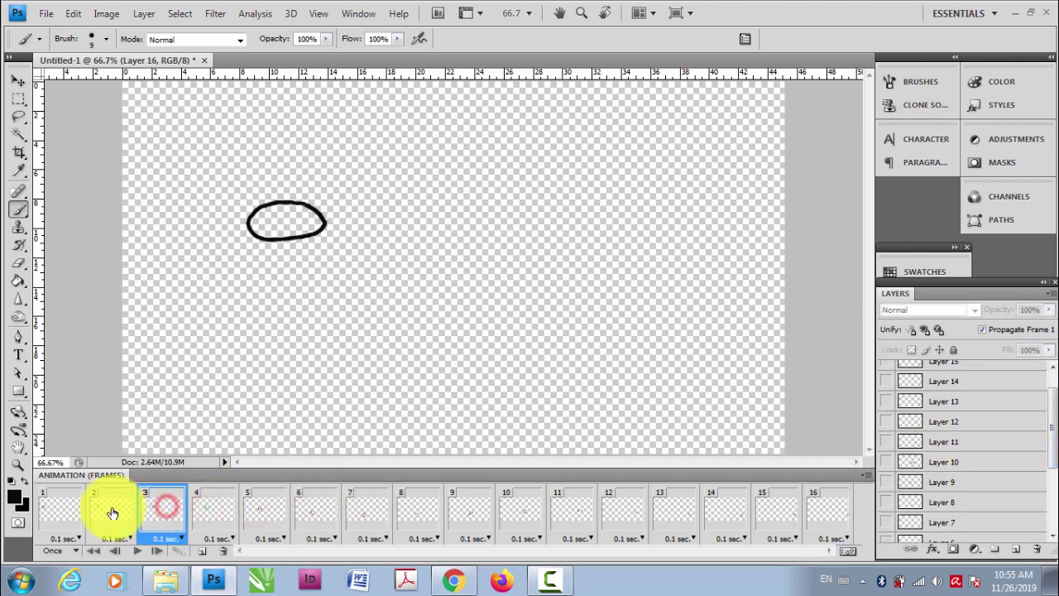
{"action": "left_click", "coordinate": [103, 506]}
{"action": "left_click", "coordinate": [79, 509]}
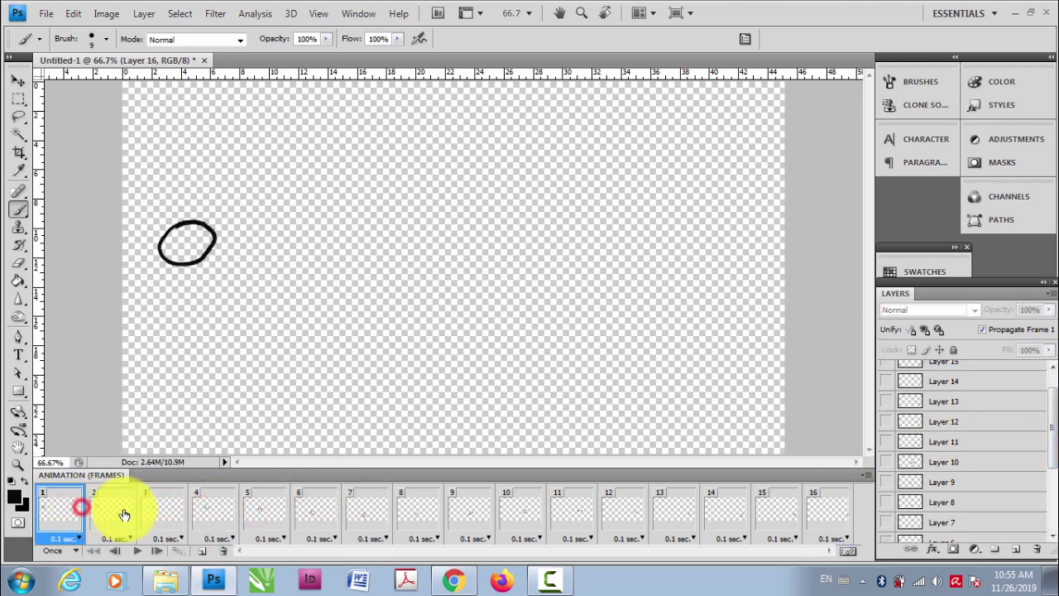
{"action": "left_click", "coordinate": [820, 517]}
{"action": "left_click", "coordinate": [782, 503]}
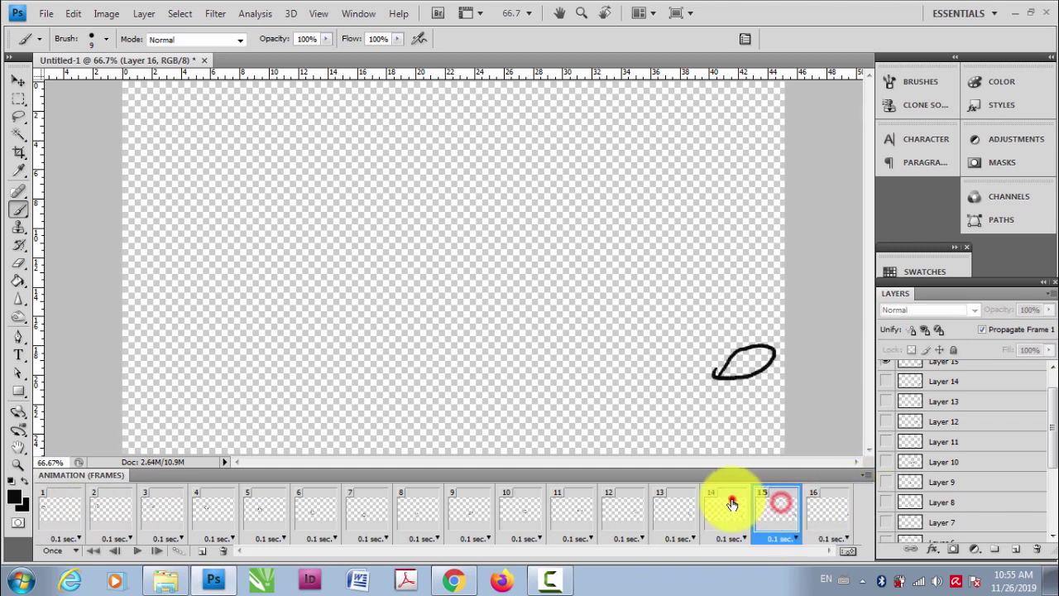
{"action": "left_click", "coordinate": [731, 503]}
{"action": "left_click", "coordinate": [325, 506]}
{"action": "left_click", "coordinate": [213, 508]}
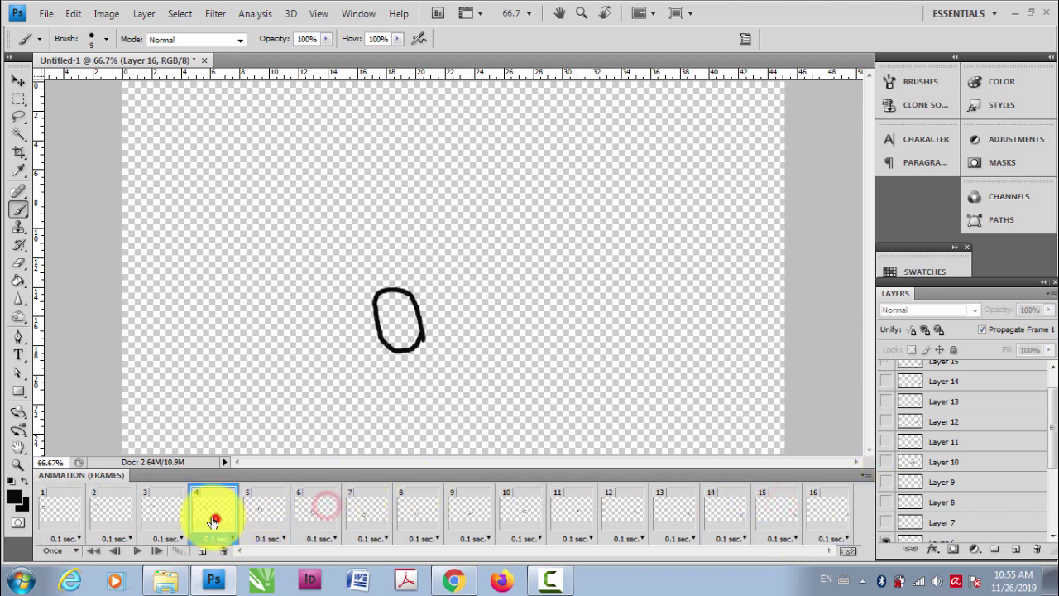
Show the white Background layer in animation frames 1, 2 and 3
{"action": "left_click", "coordinate": [57, 507]}
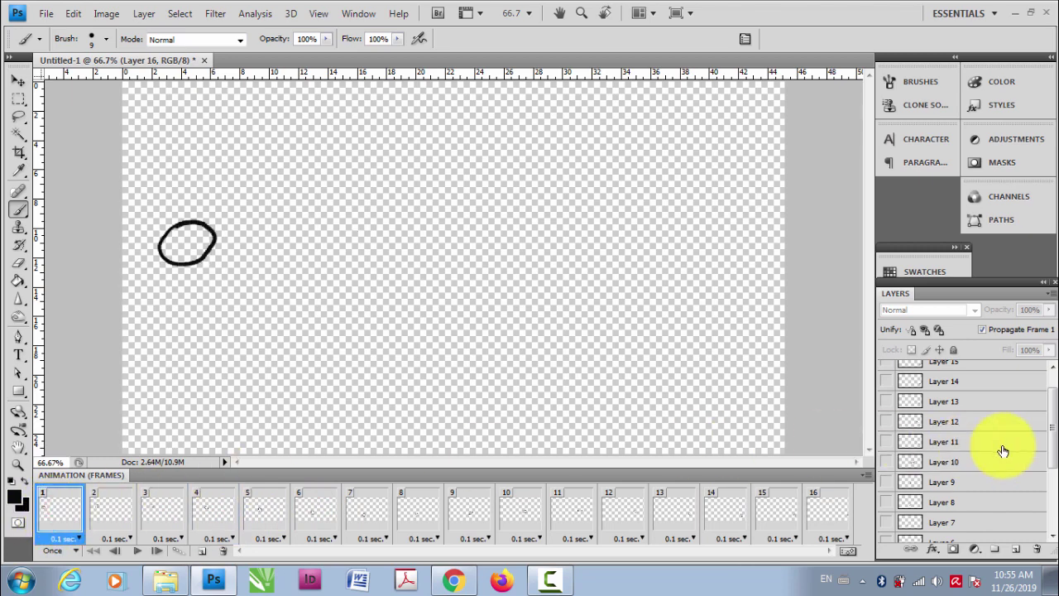
{"action": "left_click_drag", "start_coordinate": [1052, 434], "coordinate": [1034, 525]}
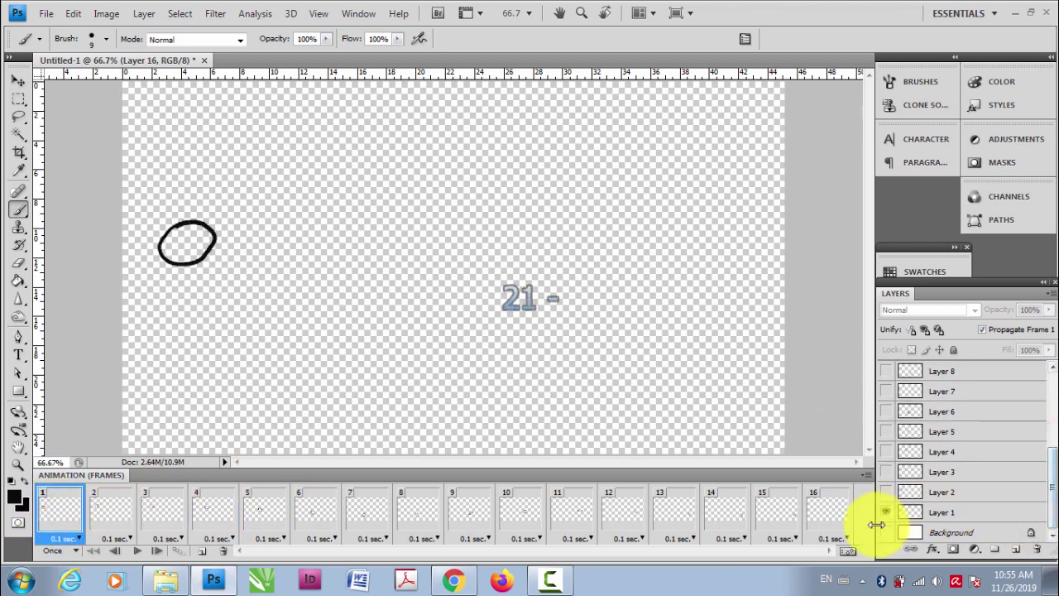
{"action": "left_click", "coordinate": [884, 534]}
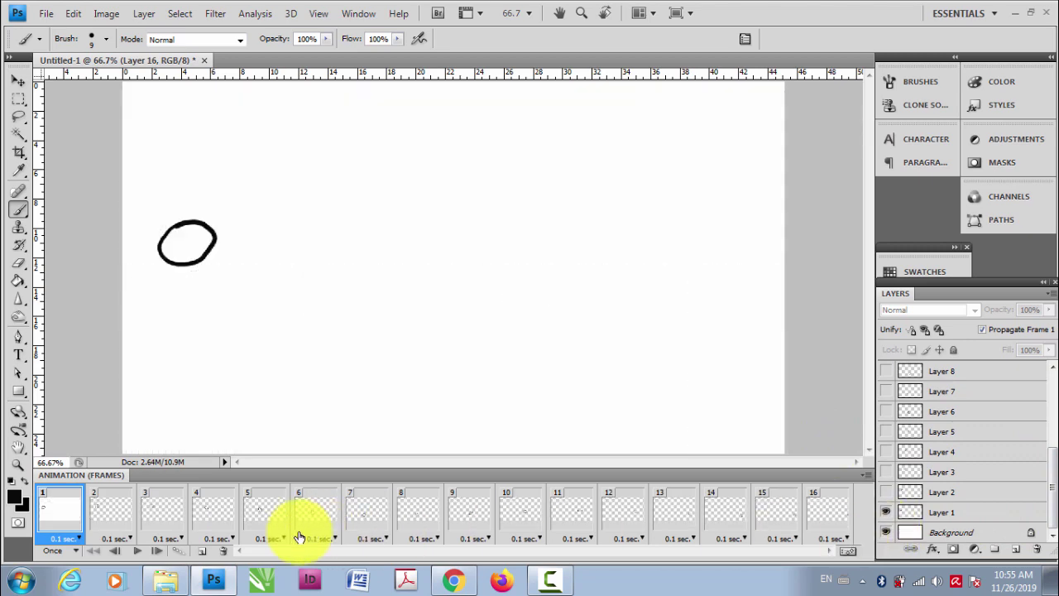
{"action": "left_click", "coordinate": [105, 518]}
{"action": "left_click", "coordinate": [886, 533]}
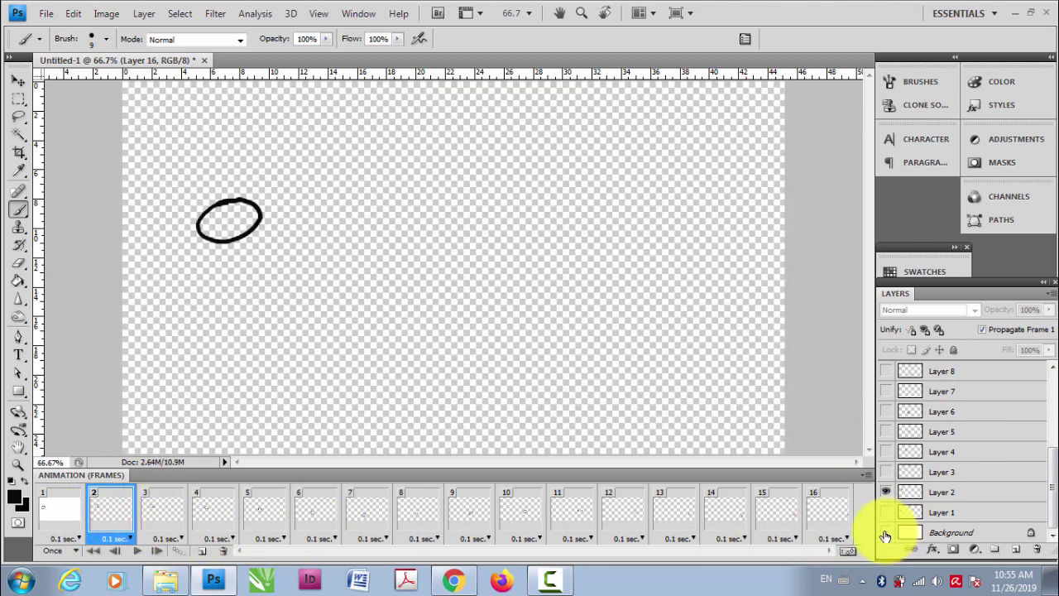
{"action": "left_click", "coordinate": [885, 533]}
{"action": "left_click", "coordinate": [168, 512]}
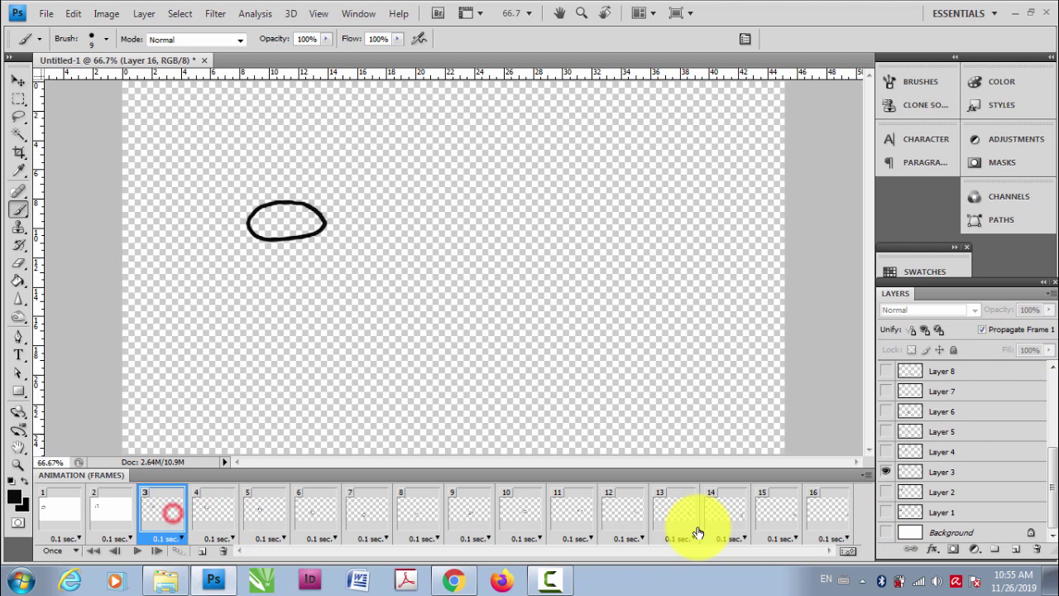
{"action": "left_click", "coordinate": [884, 533]}
Show the Background layer in frames 4, 5 and 6 as well
{"action": "left_click", "coordinate": [207, 507]}
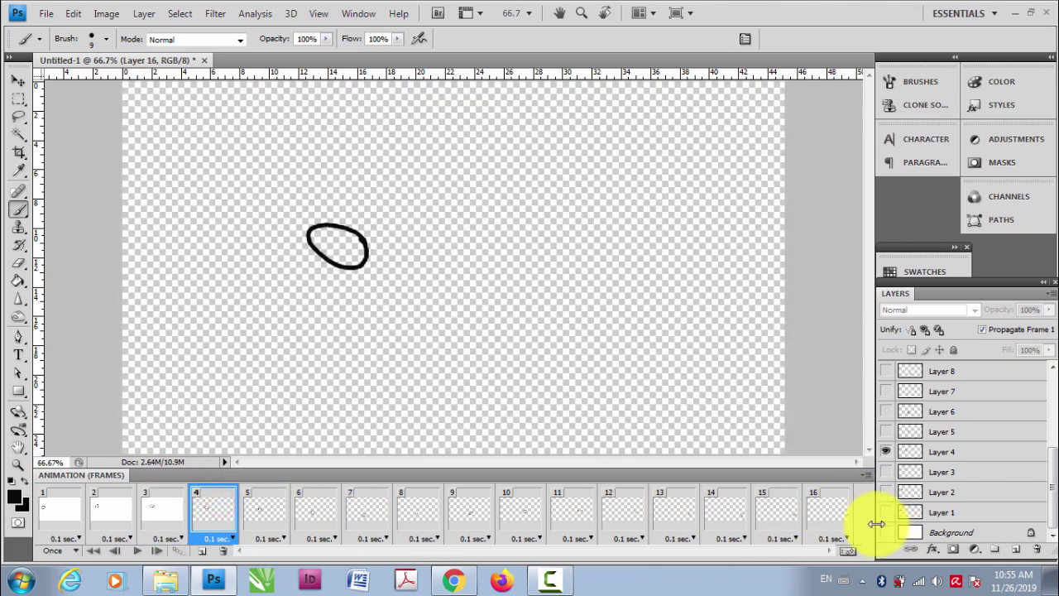
{"action": "left_click", "coordinate": [886, 533]}
{"action": "left_click", "coordinate": [270, 502]}
{"action": "left_click", "coordinate": [885, 533]}
{"action": "left_click", "coordinate": [315, 501]}
{"action": "left_click", "coordinate": [885, 533]}
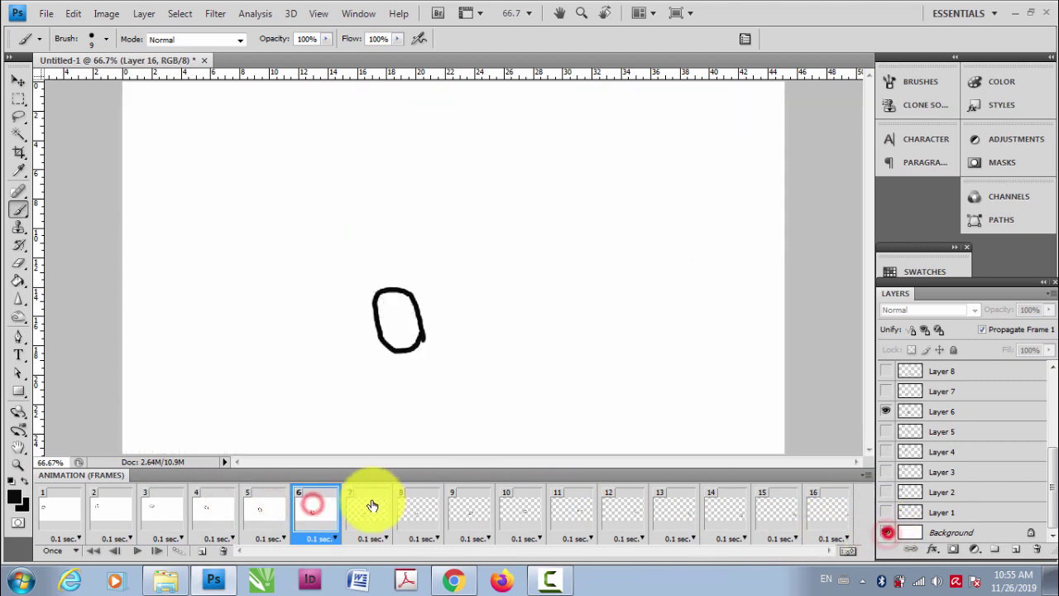
Show the Background layer in frames 7, 8, 9 and 10
{"action": "left_click", "coordinate": [370, 501]}
{"action": "left_click", "coordinate": [885, 533]}
{"action": "left_click", "coordinate": [885, 532]}
{"action": "left_click", "coordinate": [468, 506]}
{"action": "left_click", "coordinate": [886, 533]}
{"action": "left_click", "coordinate": [519, 507]}
{"action": "left_click", "coordinate": [886, 533]}
Make the Background layer visible in frames 11, 12 and 13
{"action": "left_click", "coordinate": [570, 506]}
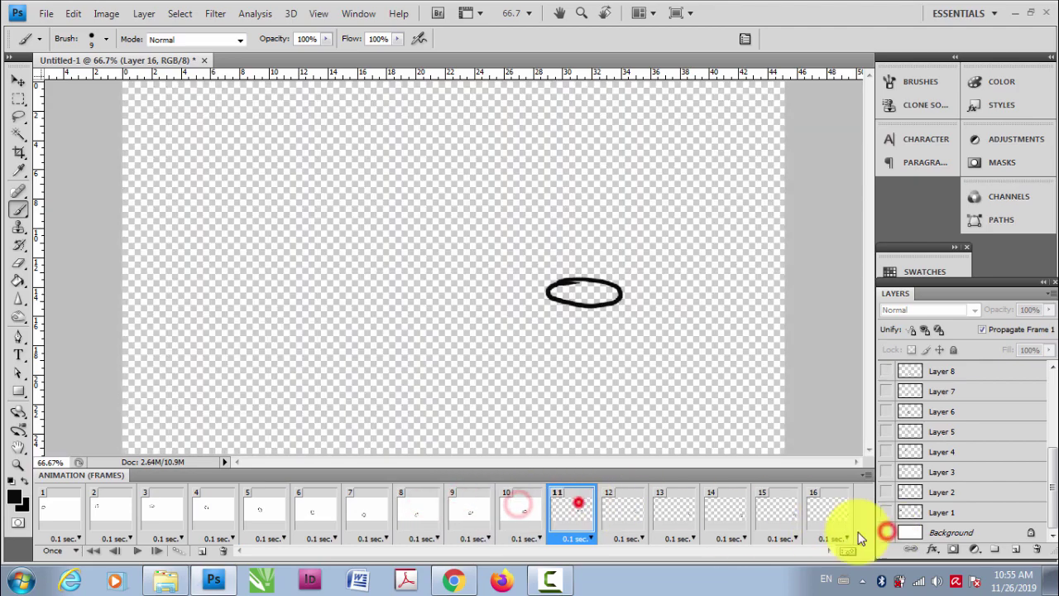
{"action": "left_click", "coordinate": [885, 533]}
{"action": "left_click", "coordinate": [629, 505]}
{"action": "left_click", "coordinate": [885, 532]}
{"action": "left_click", "coordinate": [677, 506]}
{"action": "left_click", "coordinate": [885, 533]}
Make the Background layer visible in frames 14, 15 and 16
{"action": "left_click", "coordinate": [728, 506]}
{"action": "left_click", "coordinate": [885, 533]}
{"action": "left_click", "coordinate": [777, 507]}
{"action": "left_click", "coordinate": [829, 506]}
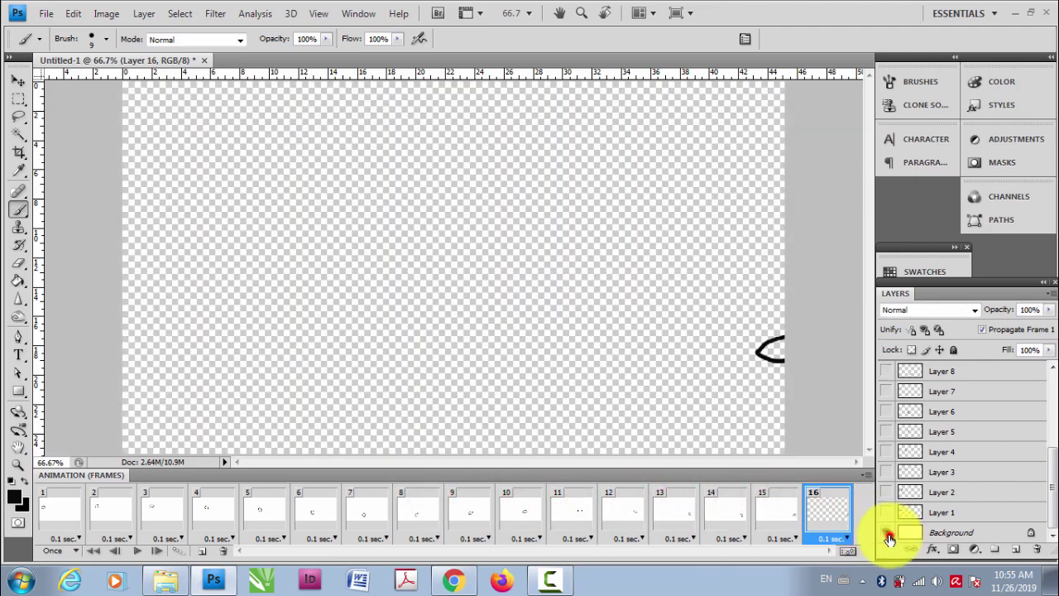
{"action": "left_click", "coordinate": [885, 533]}
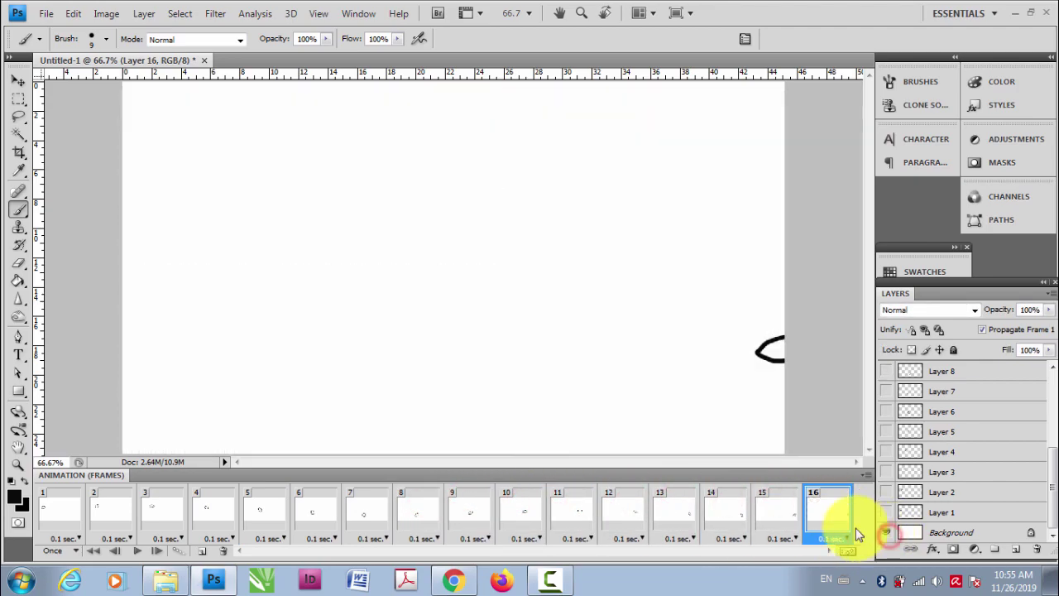
Check several frames on the white background and play the bouncing ball animation several times, starting from frame 1
{"action": "left_click", "coordinate": [116, 505]}
{"action": "left_click", "coordinate": [308, 509]}
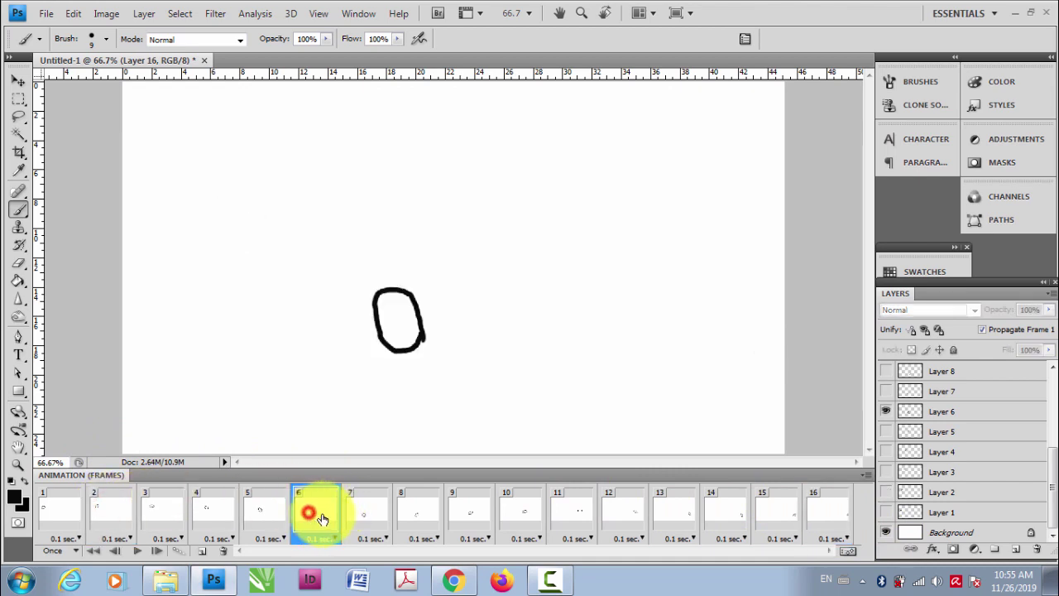
{"action": "left_click", "coordinate": [364, 509]}
{"action": "left_click", "coordinate": [403, 510]}
{"action": "left_click", "coordinate": [73, 506]}
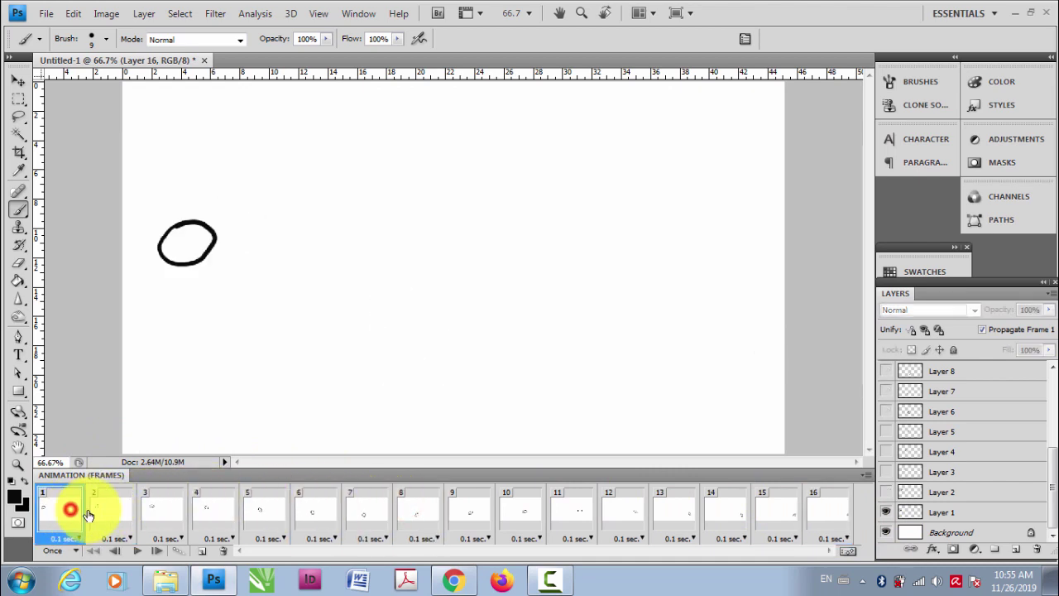
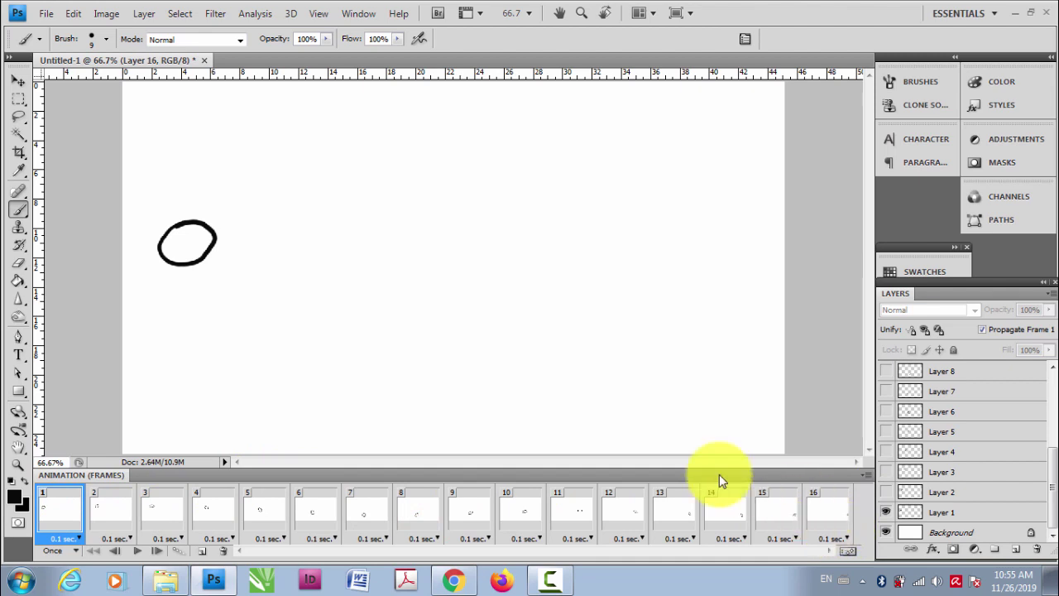
{"action": "left_click", "coordinate": [137, 552]}
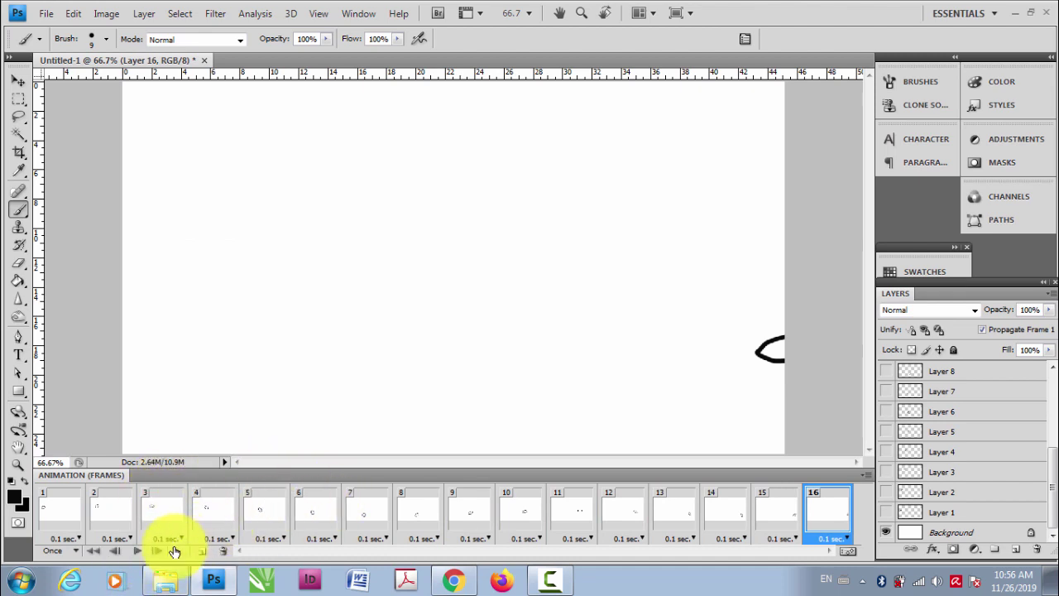
{"action": "left_click", "coordinate": [138, 551]}
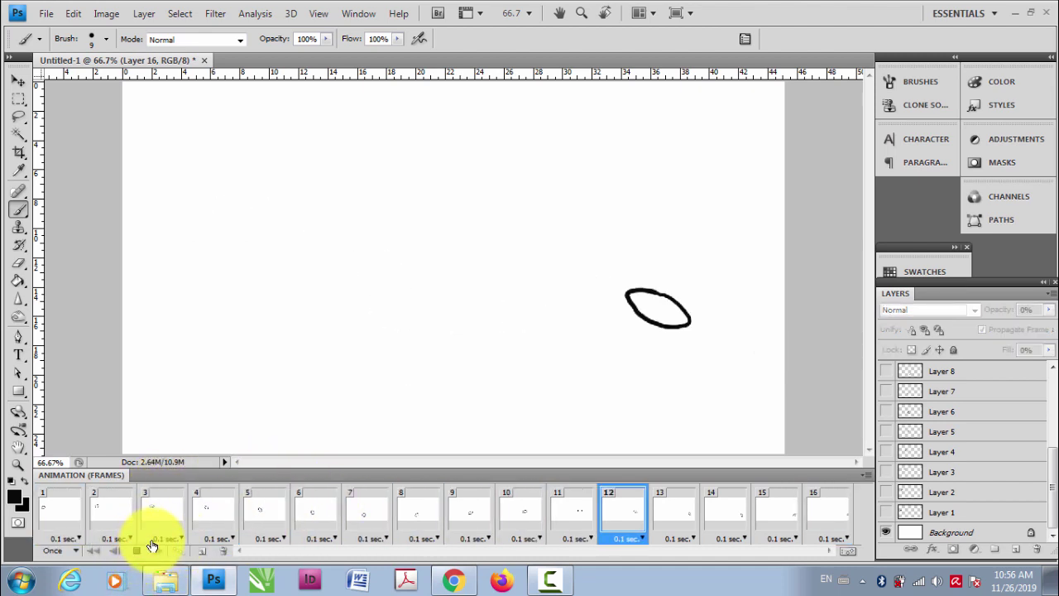
{"action": "left_click", "coordinate": [138, 552]}
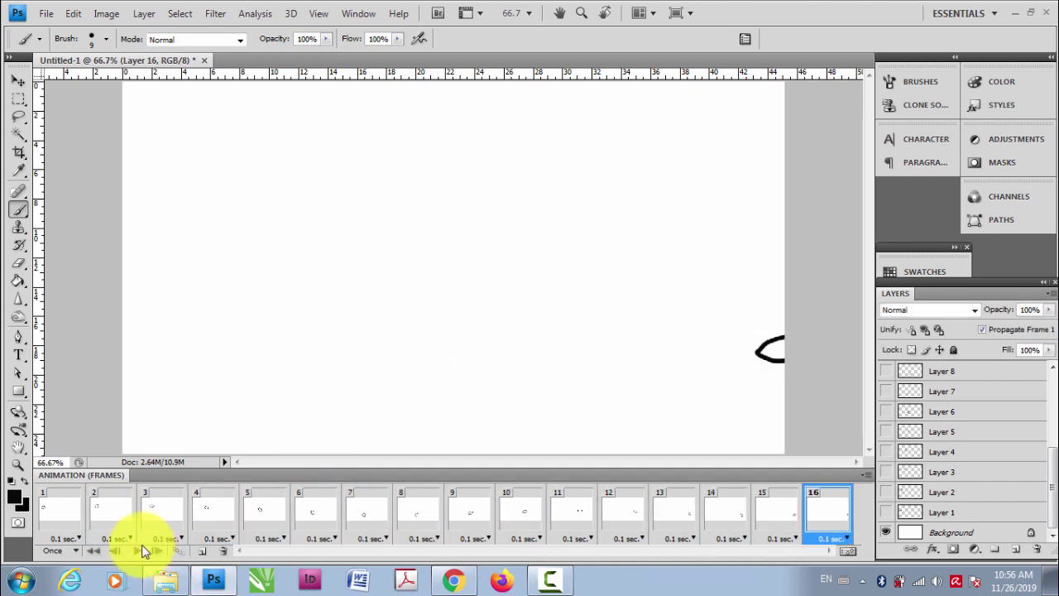
{"action": "left_click", "coordinate": [138, 552]}
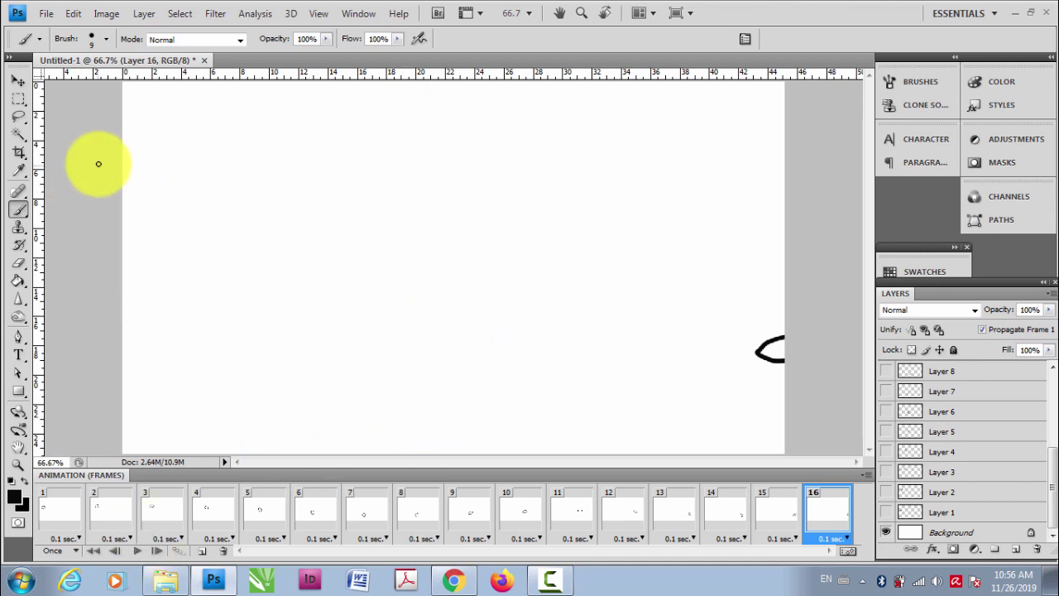
Convert the frame animation to timeline mode and close the document without saving it
{"action": "left_click", "coordinate": [846, 552]}
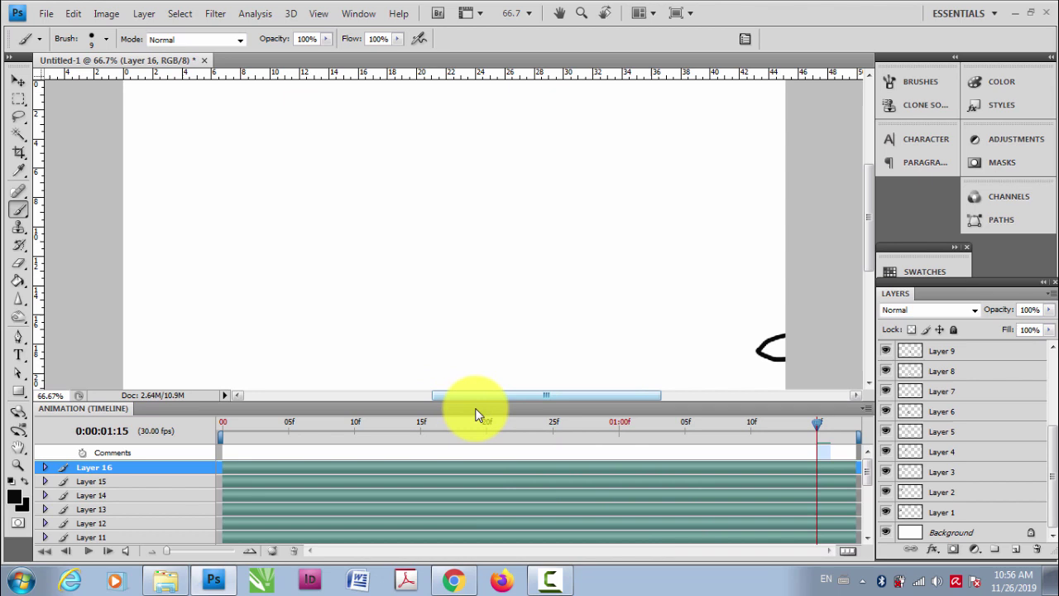
{"action": "left_click", "coordinate": [206, 60]}
{"action": "left_click", "coordinate": [527, 232]}
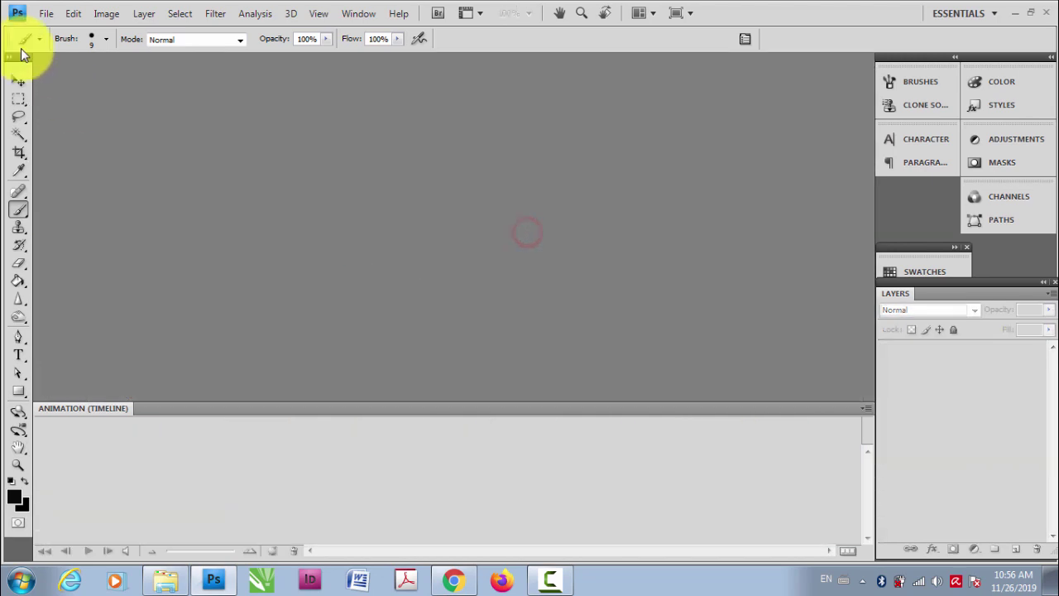
Create a new 1280 x 720 pixel RGB document at 72 pixels/inch with a white background
{"action": "left_click", "coordinate": [46, 14]}
{"action": "left_click", "coordinate": [66, 31]}
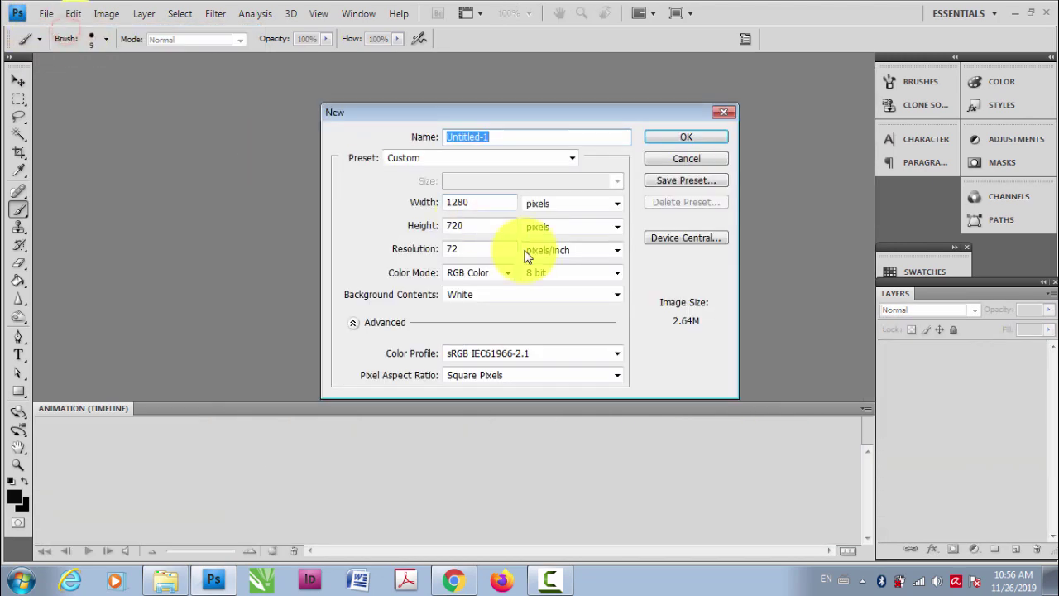
{"action": "double_click", "coordinate": [484, 204]}
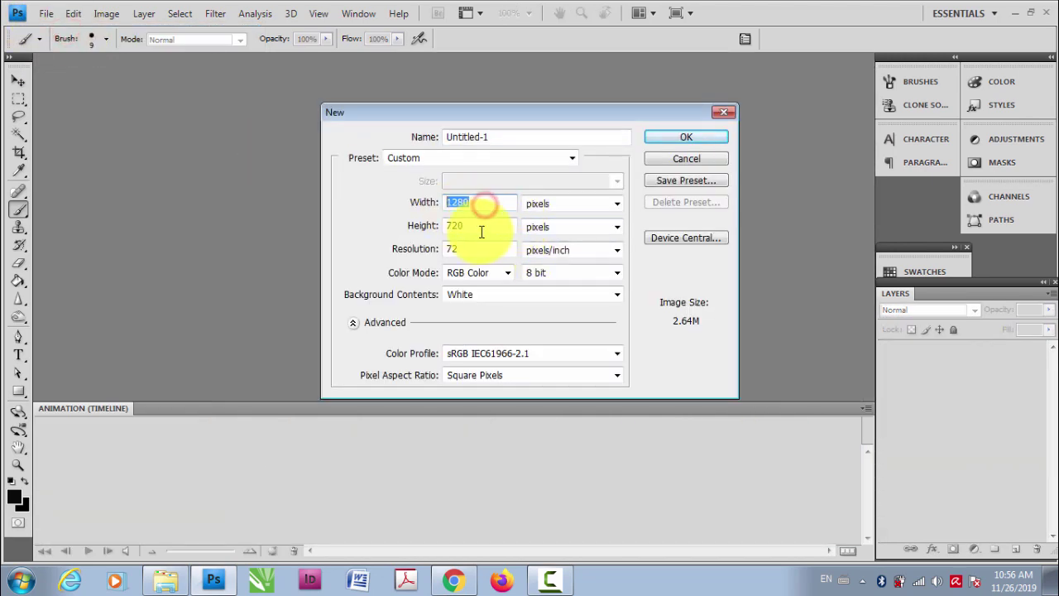
{"action": "left_click", "coordinate": [668, 138]}
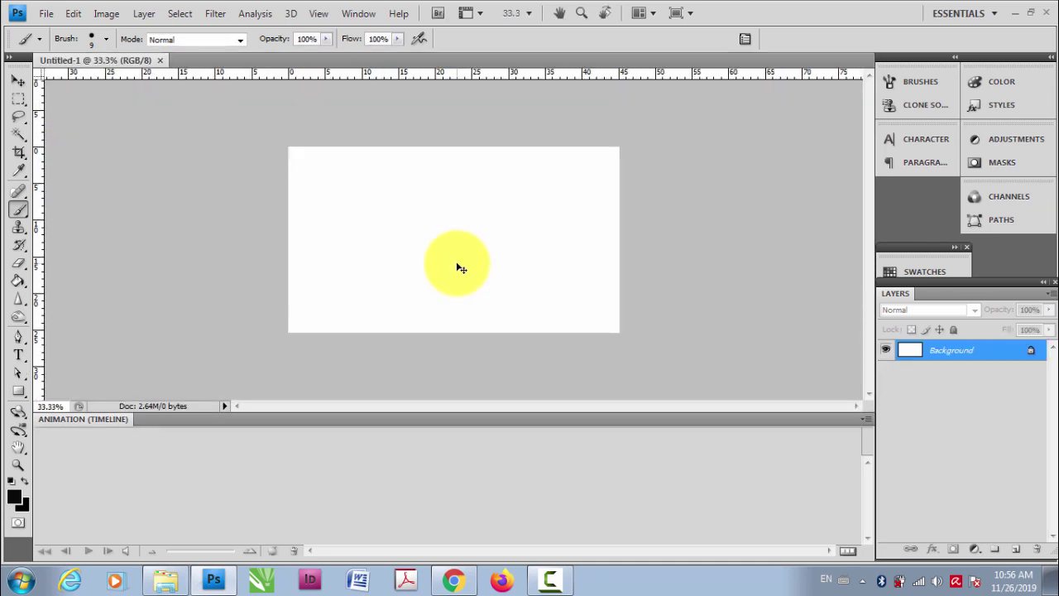
{"action": "key", "text": "ctrl+plus"}
{"action": "key", "text": "ctrl+plus"}
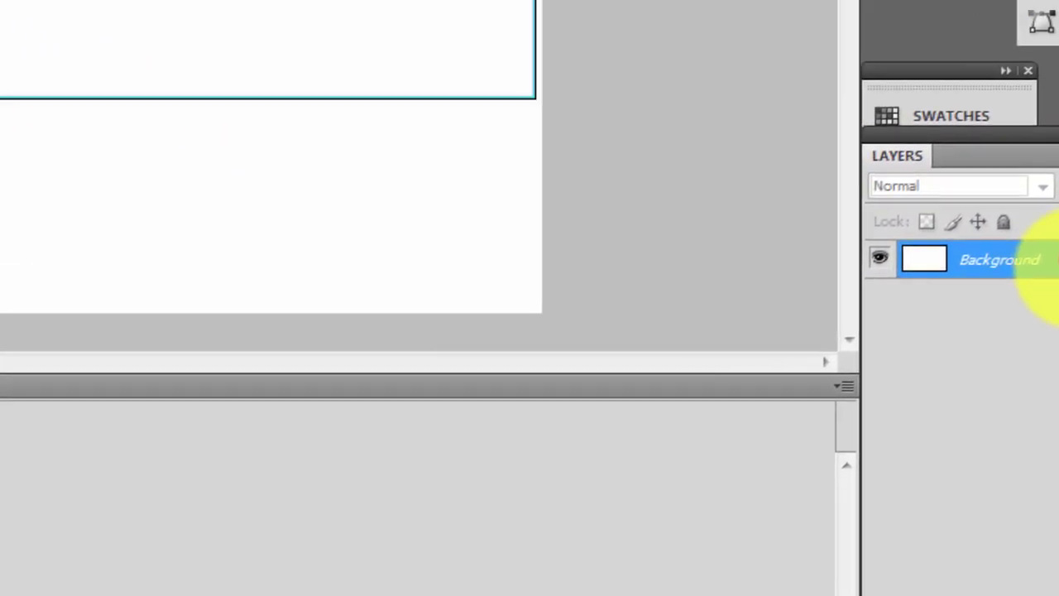
Convert the locked Background into a regular layer named Layer 0
{"action": "double_click", "coordinate": [935, 151]}
{"action": "left_click", "coordinate": [728, 183]}
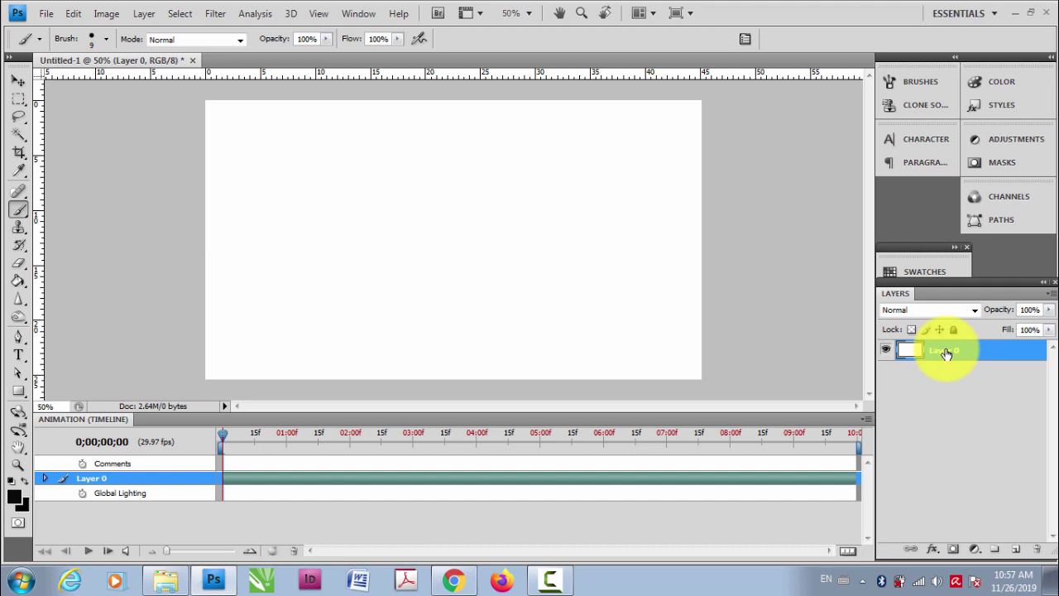
{"action": "left_click_drag", "start_coordinate": [227, 439], "coordinate": [201, 433]}
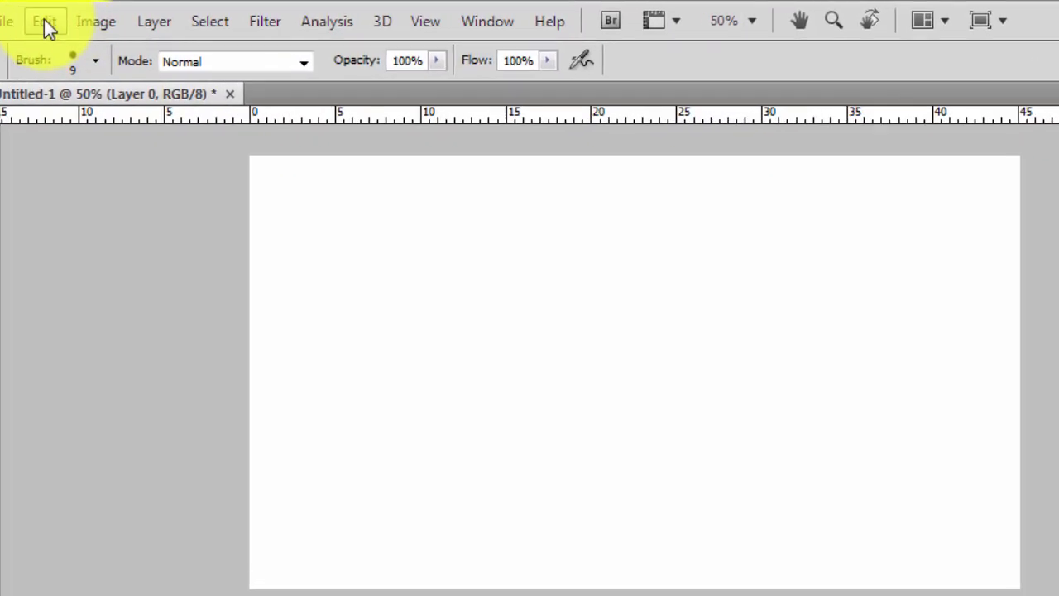
Add a new blank video layer above Layer 0
{"action": "left_click", "coordinate": [140, 14]}
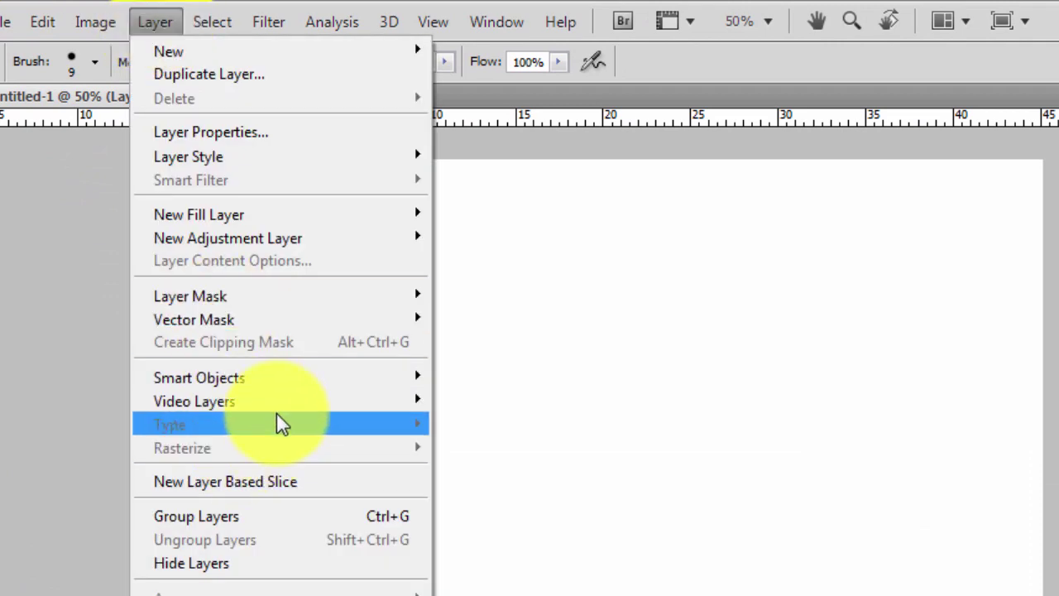
{"action": "mouse_move", "coordinate": [398, 407]}
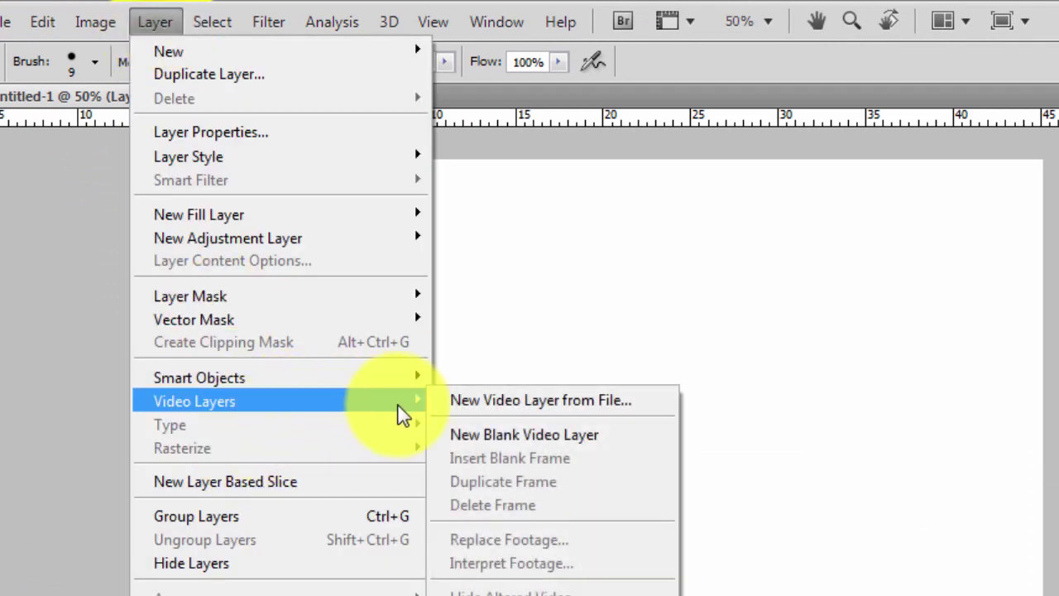
{"action": "left_click", "coordinate": [513, 441]}
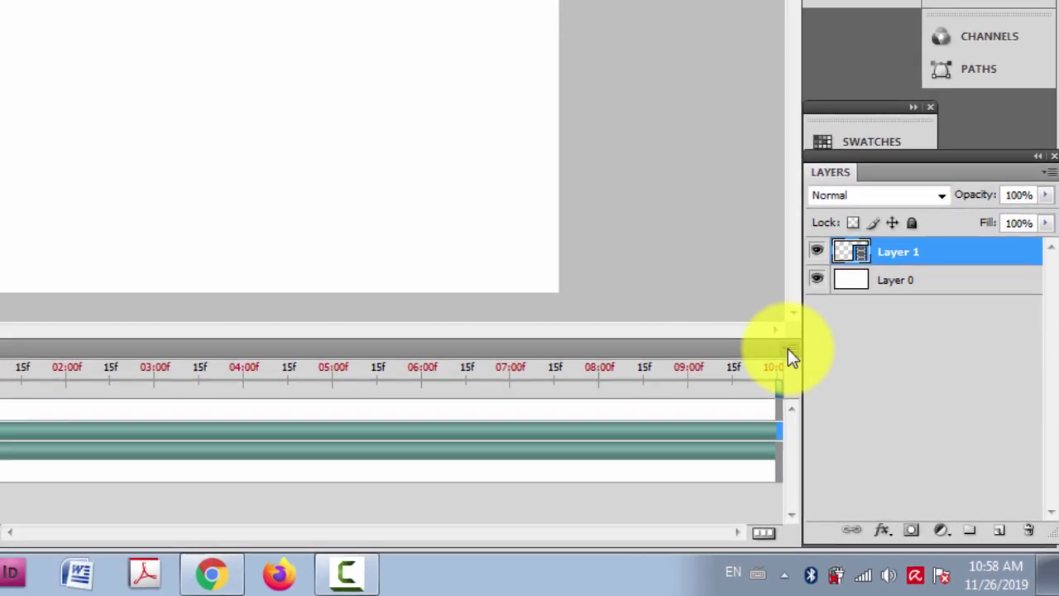
Set the document timeline to a custom frame rate of 12 fps
{"action": "left_click", "coordinate": [754, 316]}
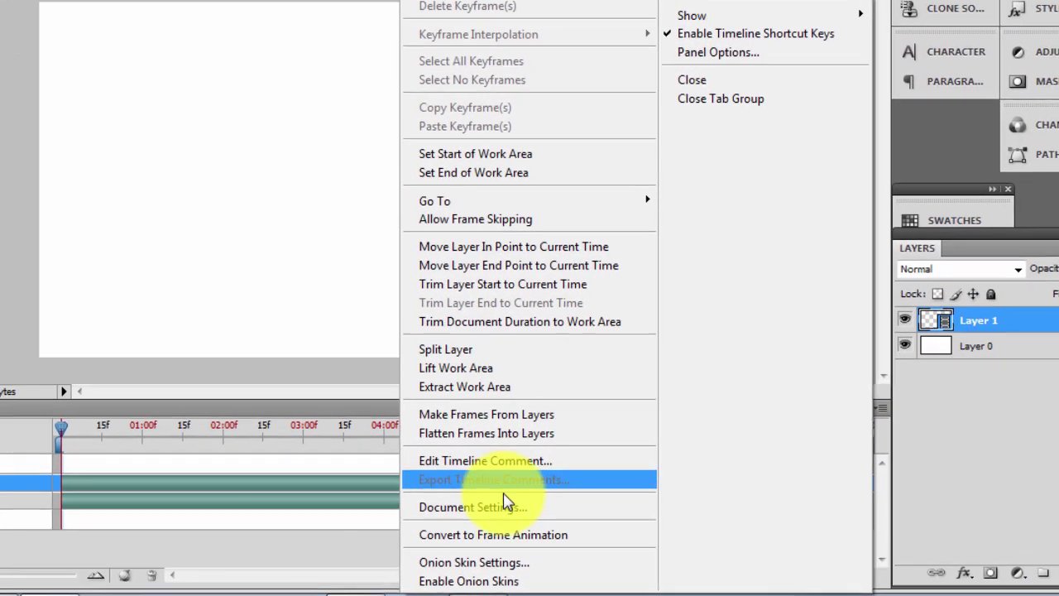
{"action": "left_click", "coordinate": [496, 503]}
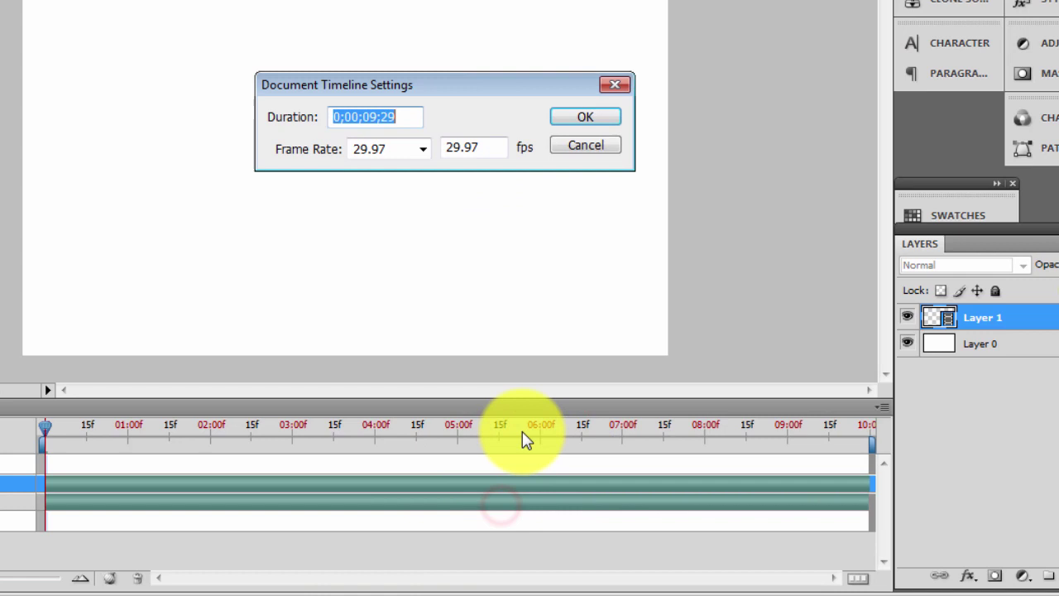
{"action": "left_click", "coordinate": [423, 150]}
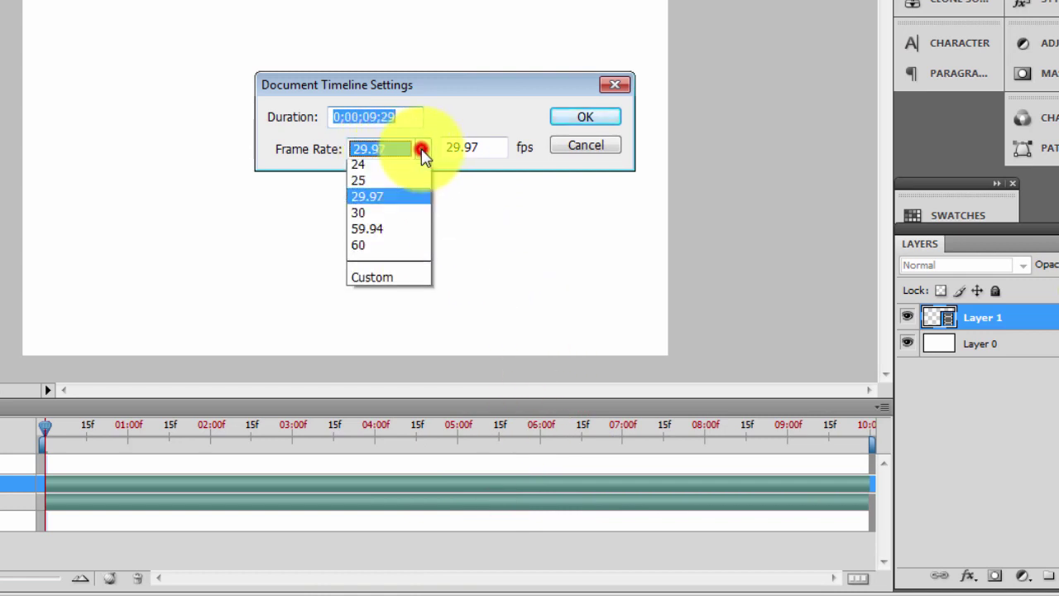
{"action": "left_click", "coordinate": [423, 151]}
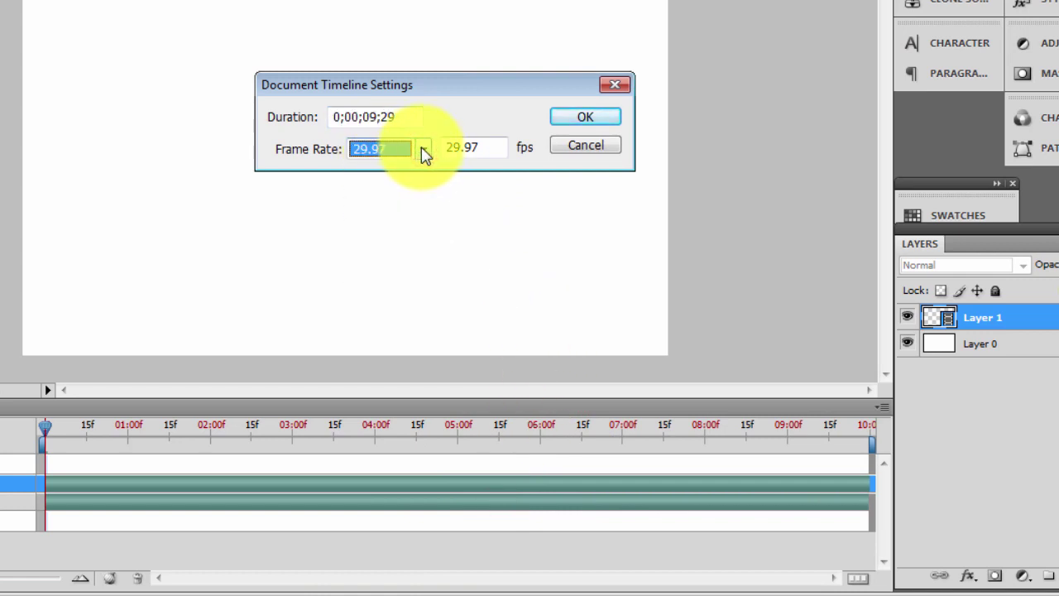
{"action": "left_click_drag", "start_coordinate": [455, 89], "coordinate": [499, 88]}
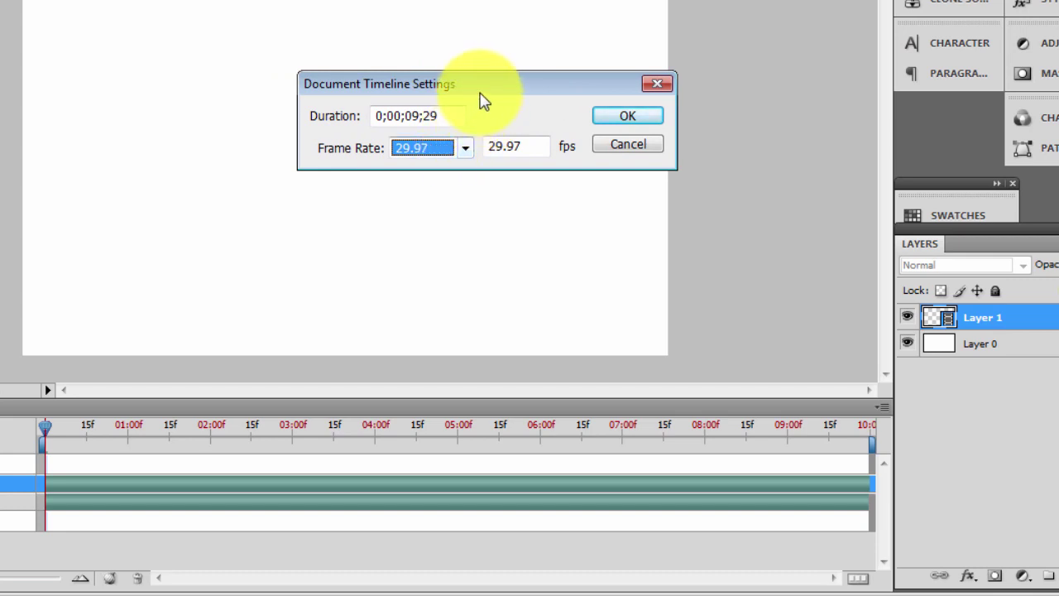
{"action": "left_click_drag", "start_coordinate": [491, 89], "coordinate": [440, 102]}
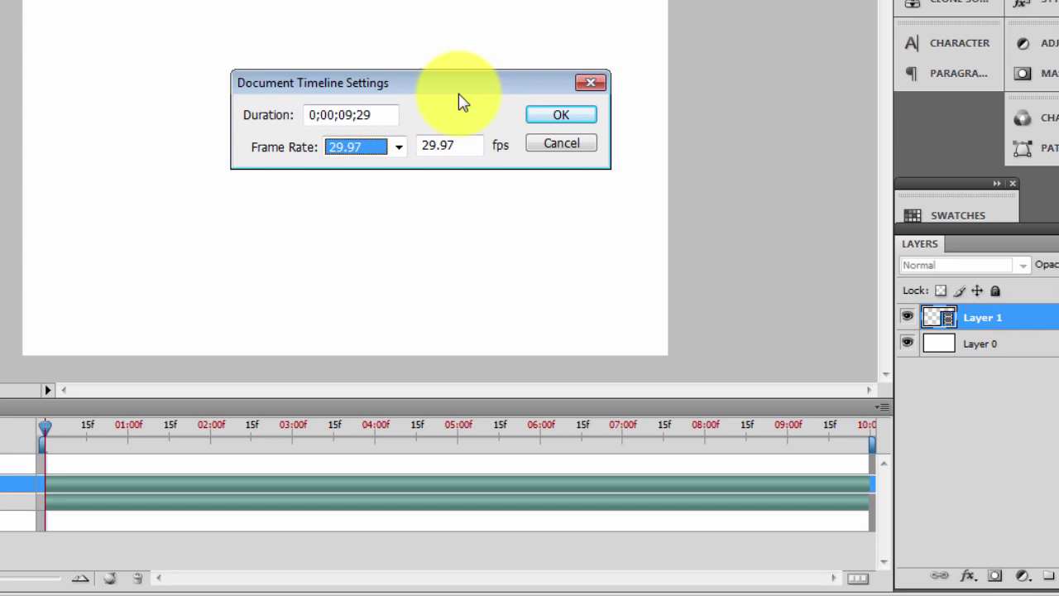
{"action": "left_click_drag", "start_coordinate": [464, 91], "coordinate": [506, 98]}
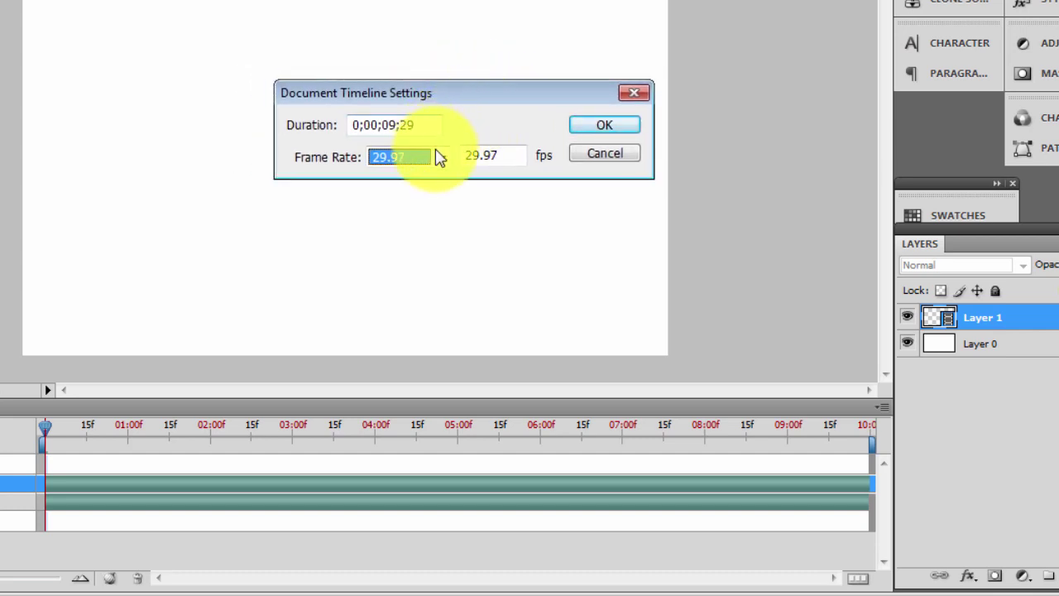
{"action": "left_click", "coordinate": [508, 156]}
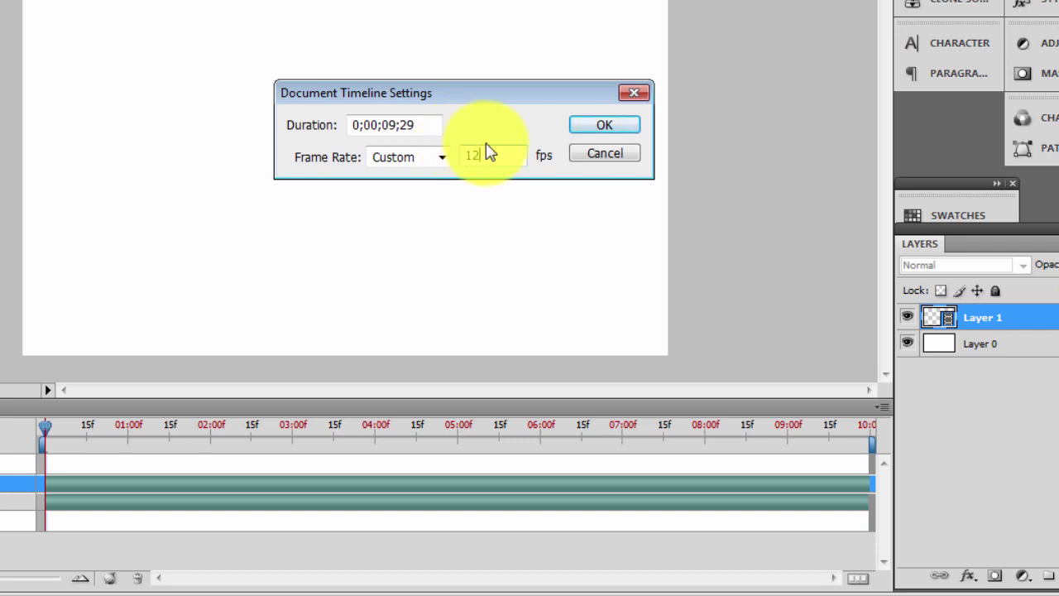
{"action": "type", "text": "12"}
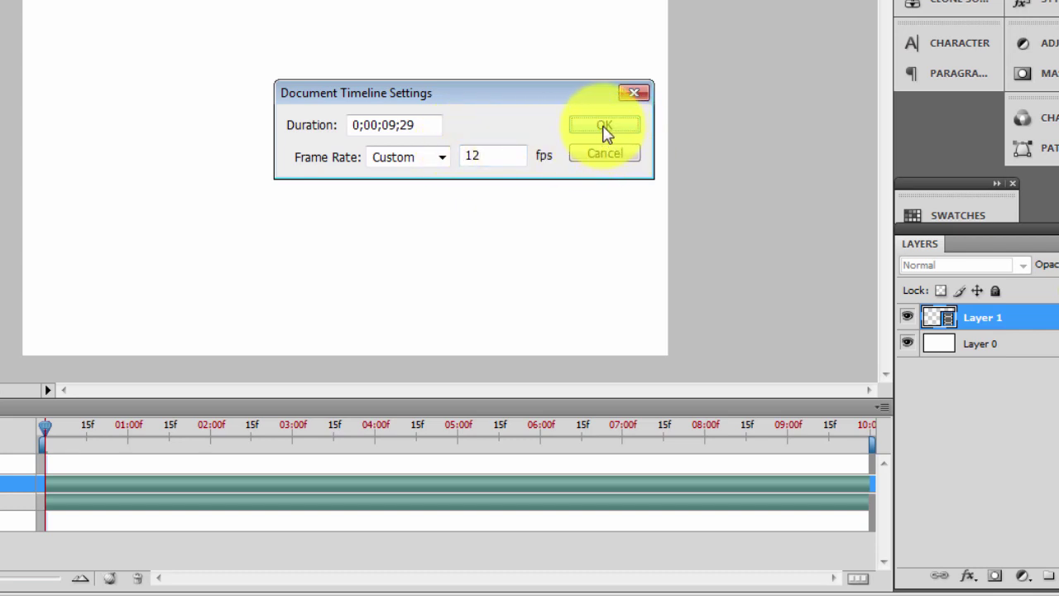
{"action": "left_click", "coordinate": [605, 125]}
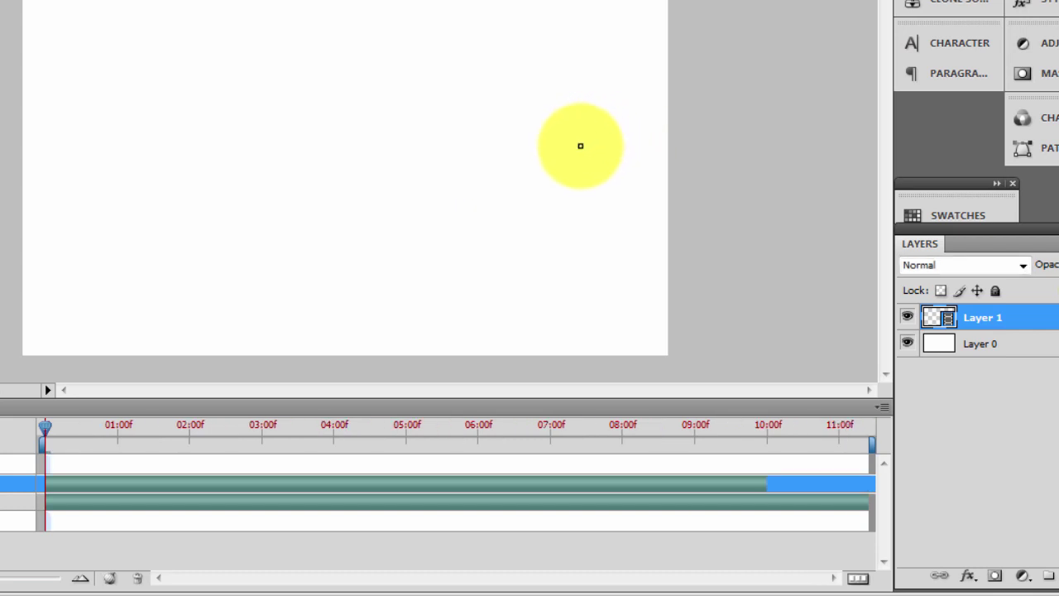
Brush a small oval outline cut off by the canvas's left edge on the video layer's first frame
{"action": "left_click_drag", "start_coordinate": [44, 427], "coordinate": [7, 425]}
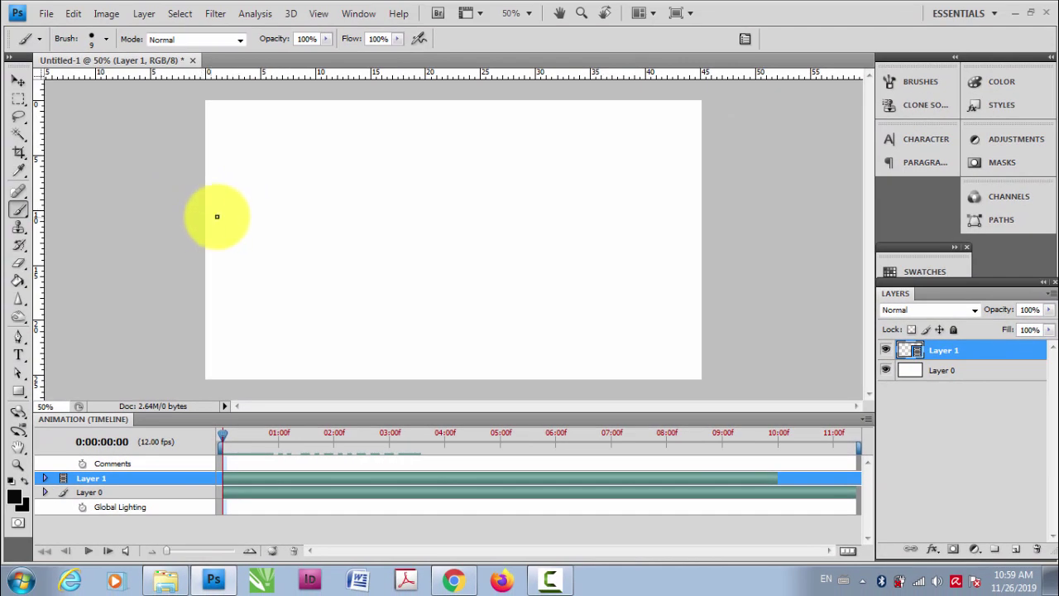
{"action": "mouse_move", "coordinate": [216, 216]}
{"action": "left_mouse_down"}
{"action": "mouse_move", "coordinate": [190, 221]}
{"action": "mouse_move", "coordinate": [203, 246]}
{"action": "mouse_move", "coordinate": [240, 240]}
{"action": "mouse_move", "coordinate": [214, 213]}
{"action": "left_mouse_up"}
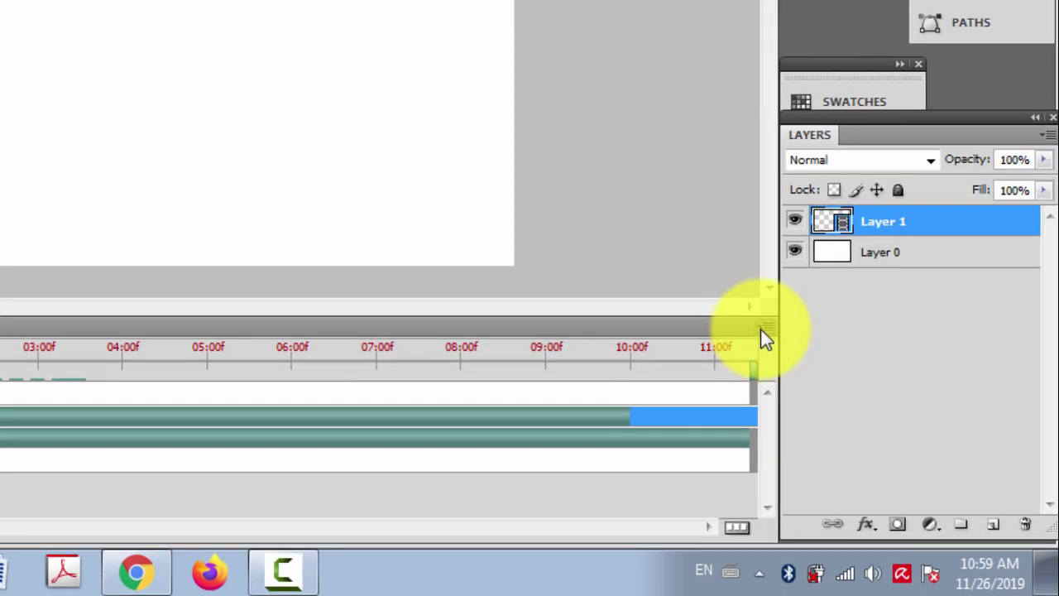
Enable onion skins for the timeline and switch between the first two frames to compare them
{"action": "left_click", "coordinate": [862, 419]}
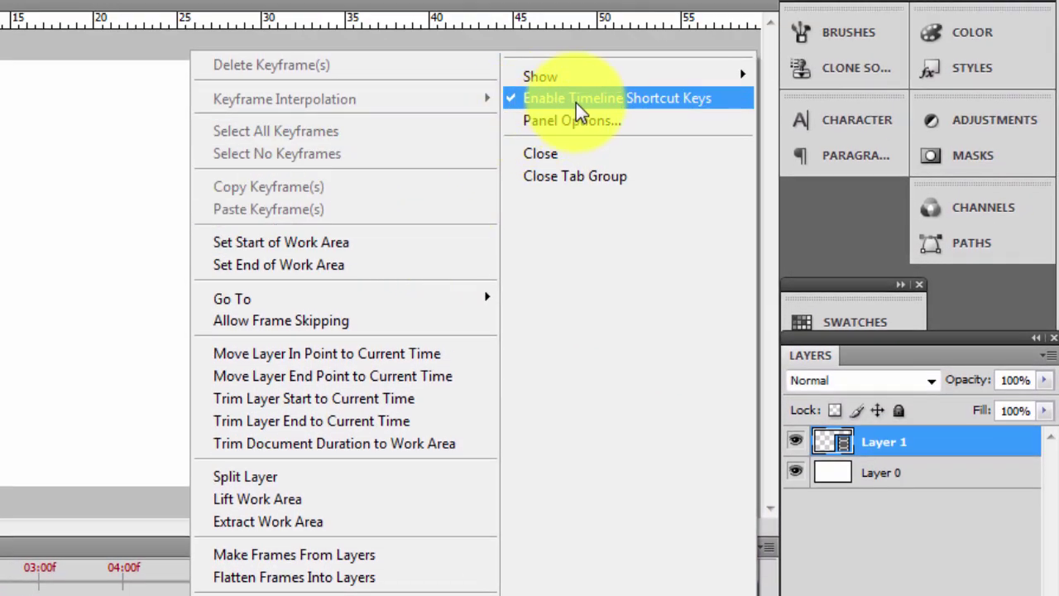
{"action": "mouse_move", "coordinate": [549, 84]}
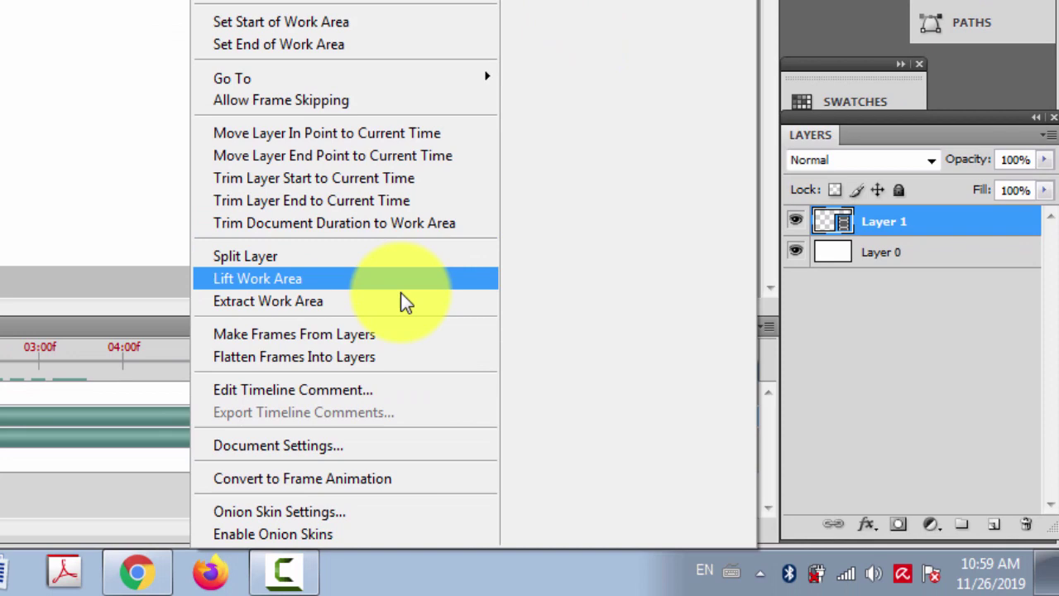
{"action": "left_click", "coordinate": [272, 535]}
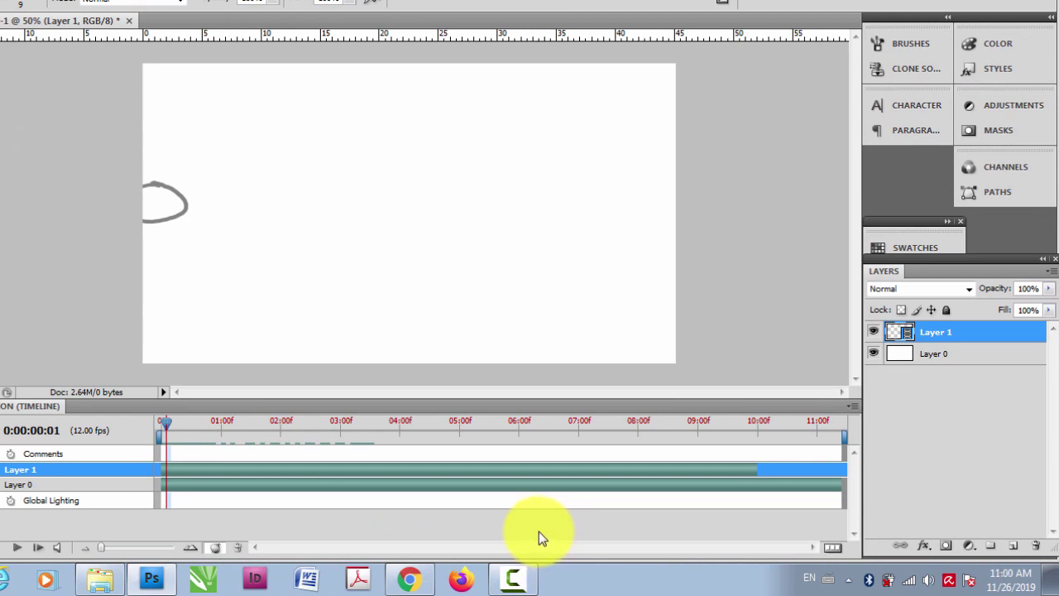
{"action": "key", "text": "Left"}
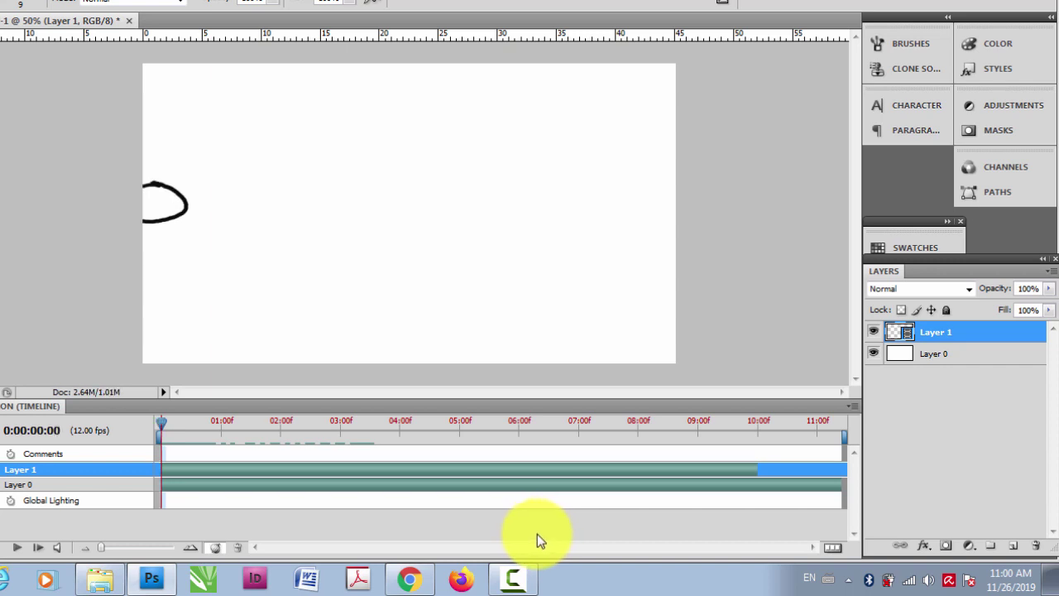
{"action": "key", "text": "Right"}
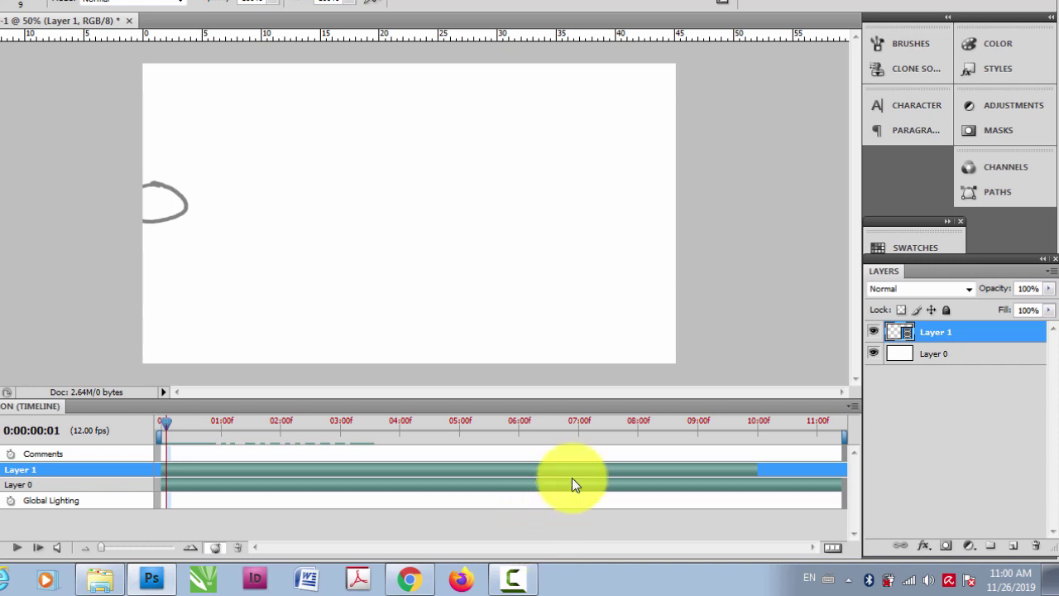
Set the onion skin maximum opacity to 30%
{"action": "left_click", "coordinate": [852, 408]}
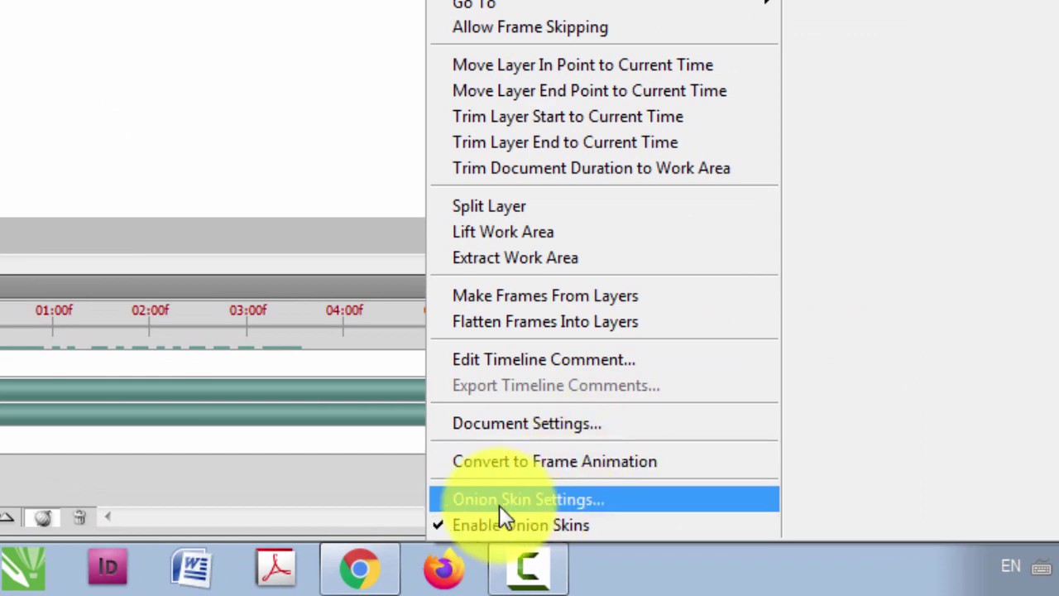
{"action": "left_click", "coordinate": [510, 501]}
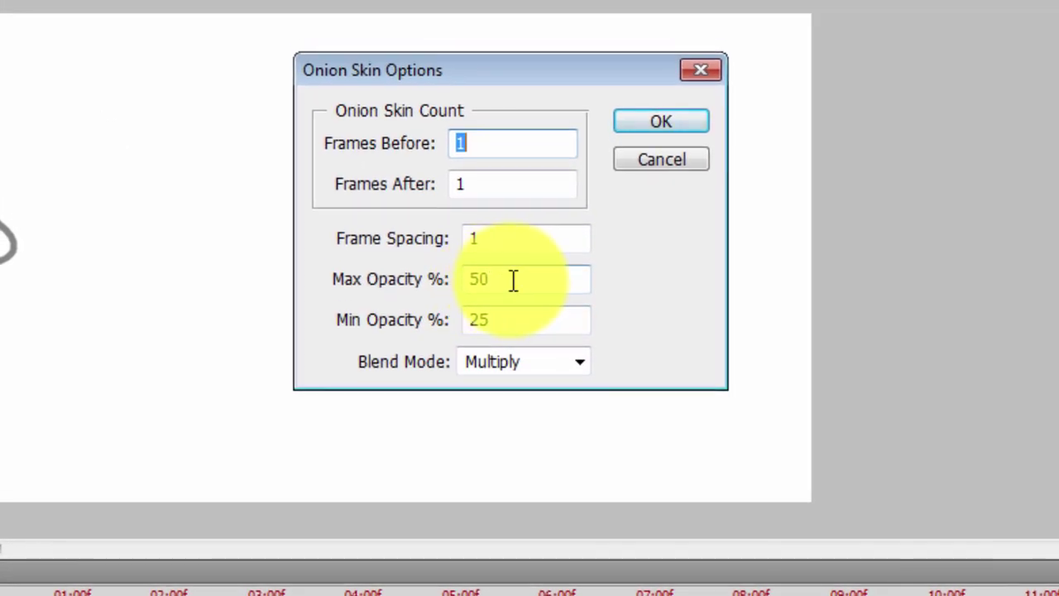
{"action": "left_click_drag", "start_coordinate": [513, 281], "coordinate": [450, 276]}
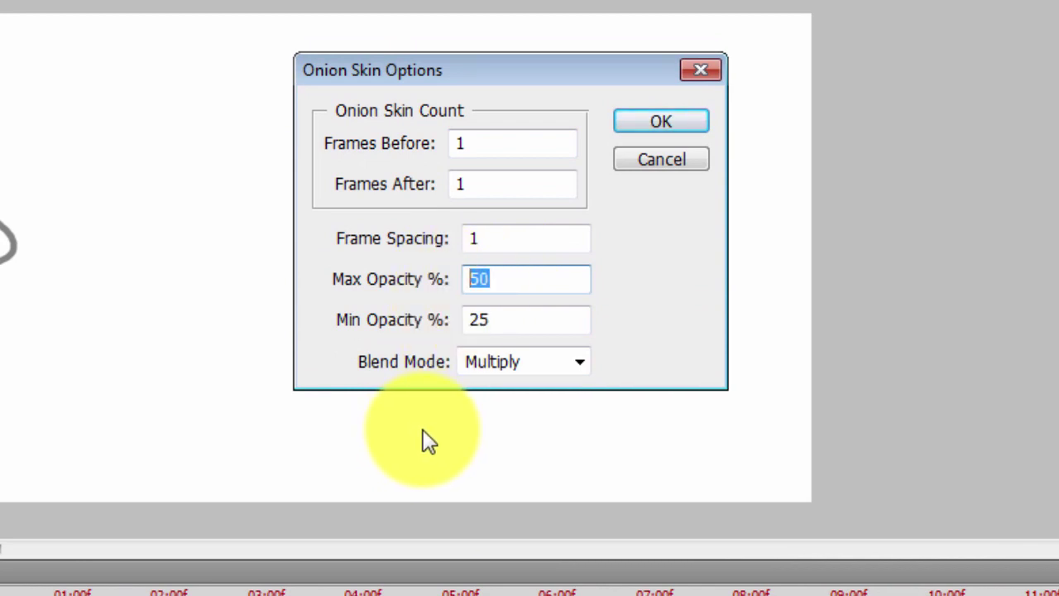
{"action": "type", "text": "30"}
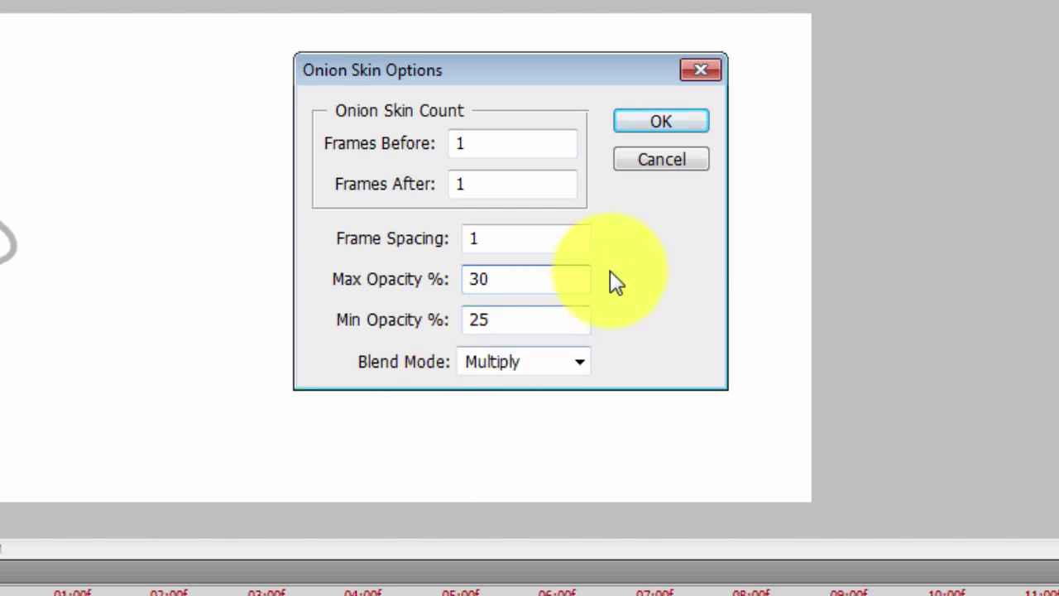
{"action": "left_click", "coordinate": [661, 121]}
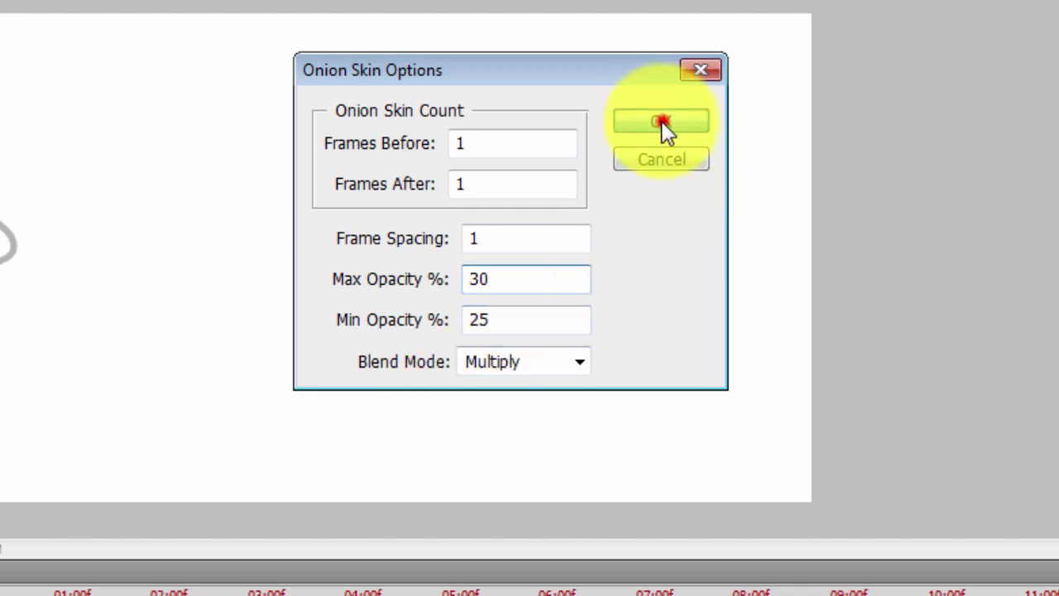
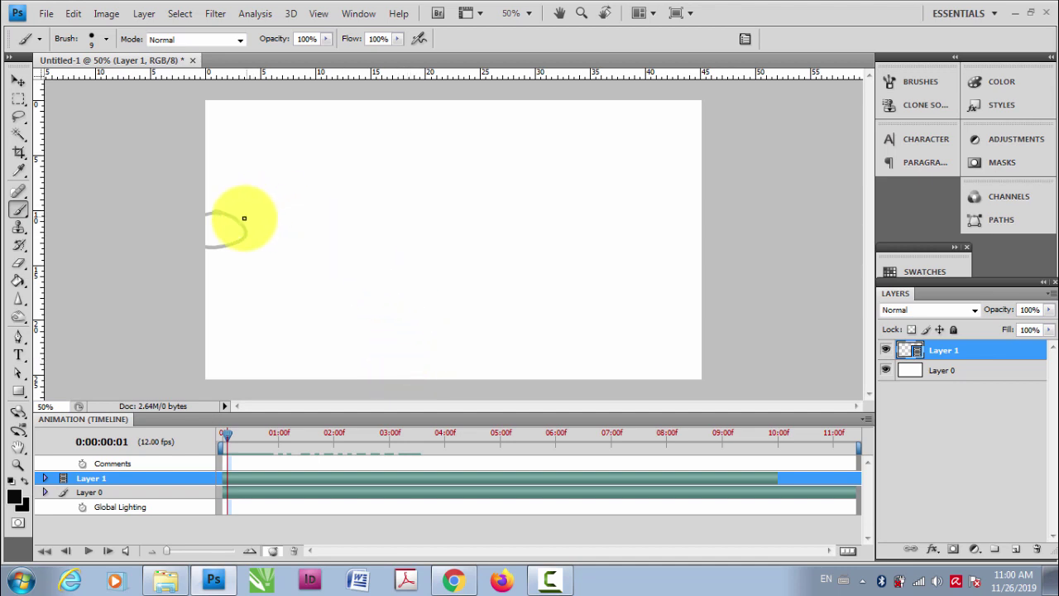
Draw the oval outline frame by frame from 0:00:00:01 to 0:00:01:07, moving it across the canvas to the right edge
{"action": "mouse_move", "coordinate": [256, 224]}
{"action": "left_mouse_down"}
{"action": "mouse_move", "coordinate": [231, 222]}
{"action": "mouse_move", "coordinate": [220, 239]}
{"action": "mouse_move", "coordinate": [269, 228]}
{"action": "left_mouse_up"}
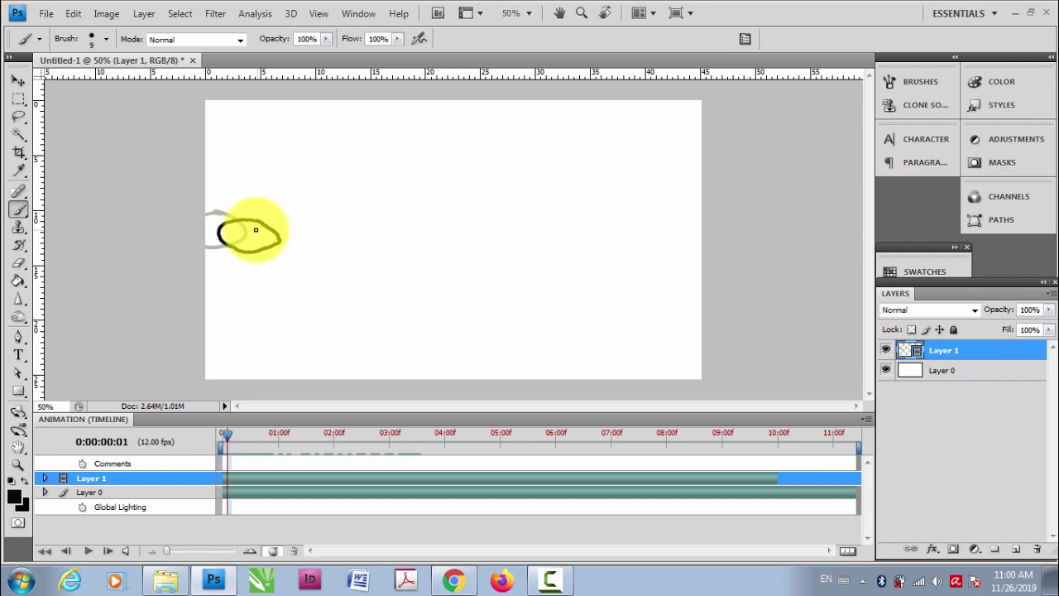
{"action": "key", "text": "Right"}
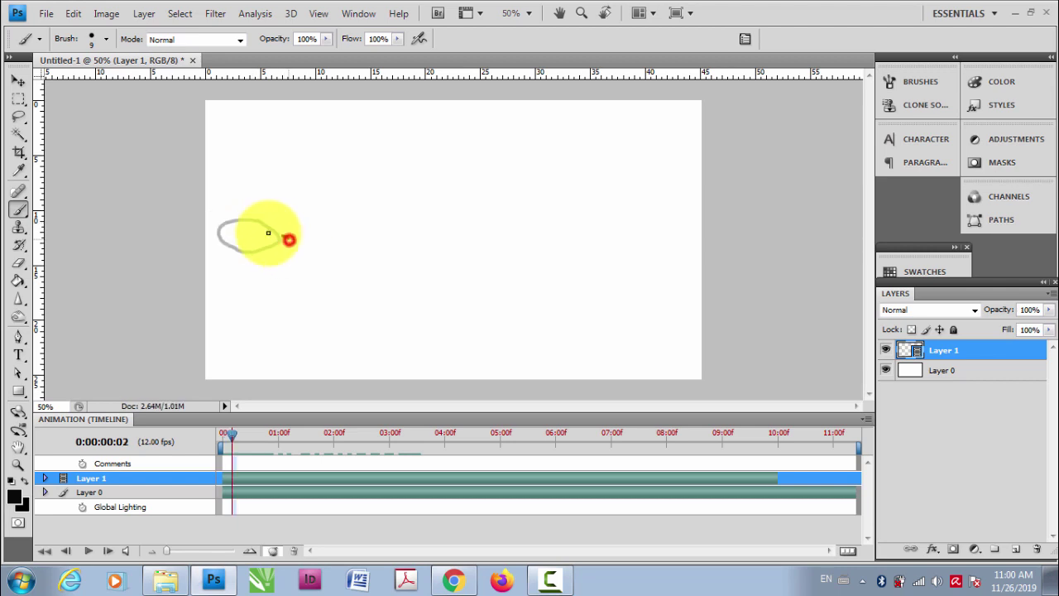
{"action": "mouse_move", "coordinate": [289, 237]}
{"action": "left_mouse_down"}
{"action": "mouse_move", "coordinate": [282, 268]}
{"action": "mouse_move", "coordinate": [308, 257]}
{"action": "mouse_move", "coordinate": [298, 241]}
{"action": "mouse_move", "coordinate": [287, 237]}
{"action": "mouse_move", "coordinate": [312, 261]}
{"action": "mouse_move", "coordinate": [289, 252]}
{"action": "mouse_move", "coordinate": [286, 276]}
{"action": "mouse_move", "coordinate": [320, 293]}
{"action": "mouse_move", "coordinate": [316, 259]}
{"action": "mouse_move", "coordinate": [329, 277]}
{"action": "mouse_move", "coordinate": [301, 279]}
{"action": "mouse_move", "coordinate": [321, 307]}
{"action": "mouse_move", "coordinate": [345, 304]}
{"action": "mouse_move", "coordinate": [342, 286]}
{"action": "mouse_move", "coordinate": [327, 289]}
{"action": "mouse_move", "coordinate": [332, 320]}
{"action": "mouse_move", "coordinate": [356, 325]}
{"action": "mouse_move", "coordinate": [353, 314]}
{"action": "mouse_move", "coordinate": [360, 332]}
{"action": "mouse_move", "coordinate": [349, 309]}
{"action": "mouse_move", "coordinate": [376, 330]}
{"action": "mouse_move", "coordinate": [473, 271]}
{"action": "mouse_move", "coordinate": [498, 291]}
{"action": "mouse_move", "coordinate": [545, 291]}
{"action": "mouse_move", "coordinate": [590, 330]}
{"action": "mouse_move", "coordinate": [611, 319]}
{"action": "mouse_move", "coordinate": [596, 330]}
{"action": "mouse_move", "coordinate": [630, 328]}
{"action": "mouse_move", "coordinate": [707, 273]}
{"action": "left_mouse_up"}
{"action": "key", "text": "Right"}
{"action": "key", "text": "Right"}
{"action": "key", "text": "Right"}
{"action": "key", "text": "Right"}
{"action": "key", "text": "Right"}
{"action": "key", "text": "Right"}
{"action": "key", "text": "Right"}
{"action": "key", "text": "Right"}
{"action": "key", "text": "Right"}
{"action": "key", "text": "Right"}
{"action": "key", "text": "Right"}
{"action": "key", "text": "Right"}
{"action": "key", "text": "Right"}
{"action": "key", "text": "Right"}
{"action": "key", "text": "Right"}
{"action": "key", "text": "Right"}
{"action": "key", "text": "Right"}
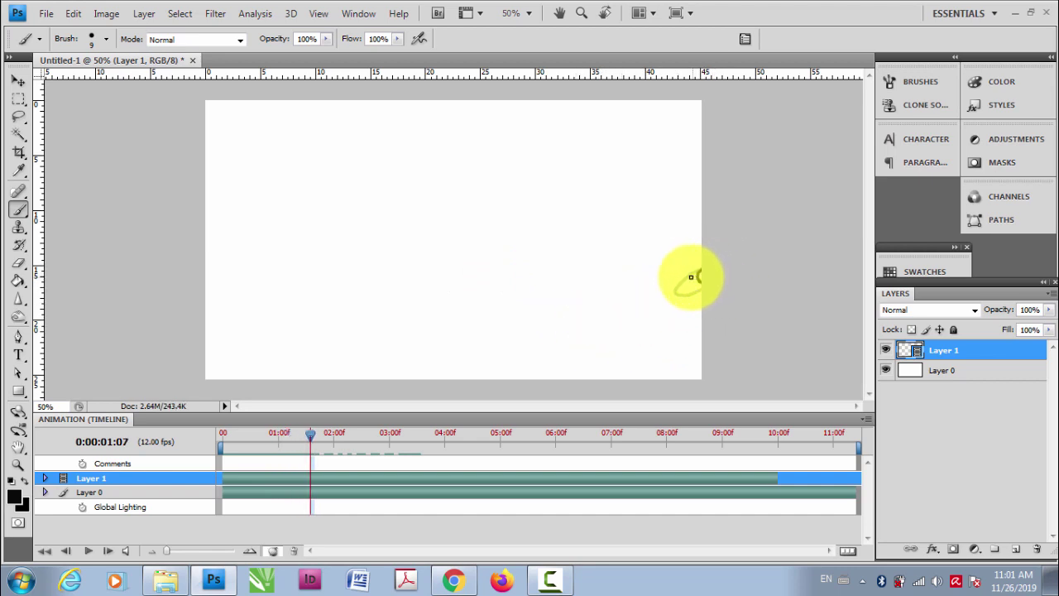
Trim the ends of Layer 1 and Layer 0 so both stop right after the last drawn frame at 0:00:01:07
{"action": "left_click", "coordinate": [308, 433]}
{"action": "left_click_drag", "start_coordinate": [307, 434], "coordinate": [230, 435]}
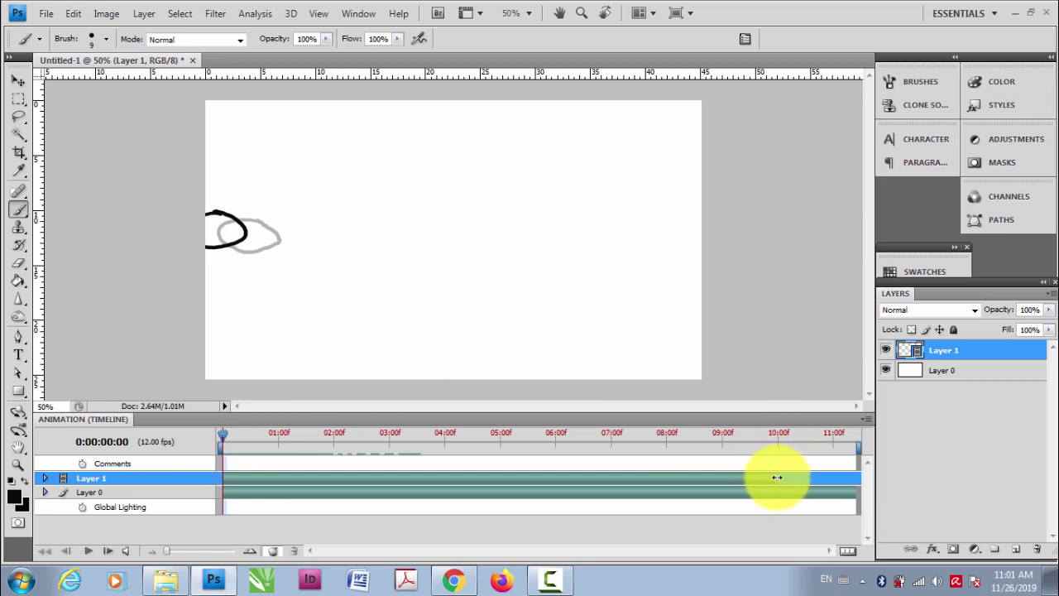
{"action": "left_click_drag", "start_coordinate": [775, 475], "coordinate": [508, 477]}
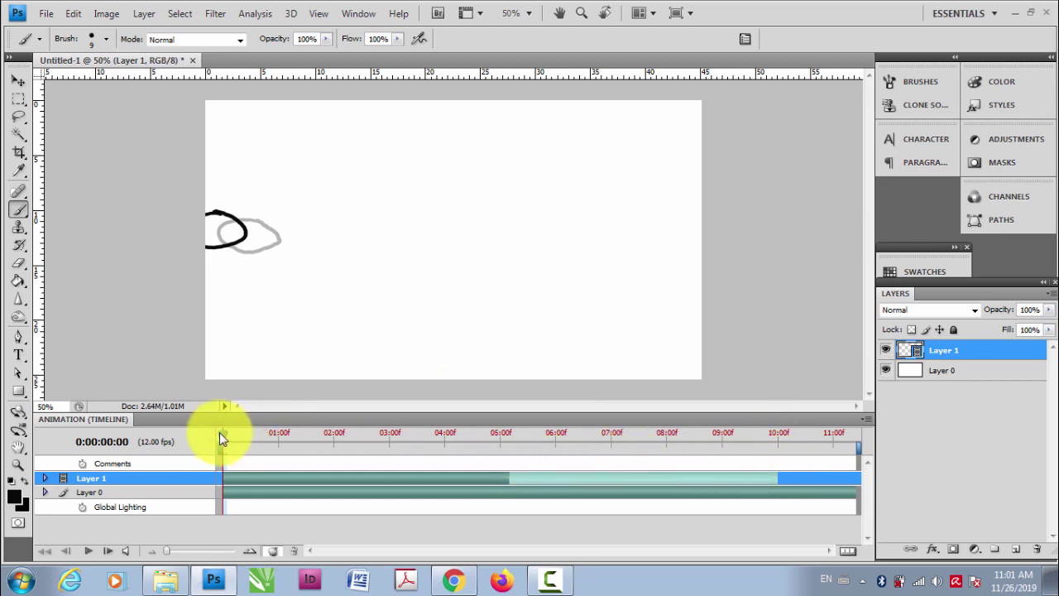
{"action": "mouse_move", "coordinate": [220, 432]}
{"action": "left_mouse_down"}
{"action": "mouse_move", "coordinate": [334, 441]}
{"action": "mouse_move", "coordinate": [322, 436]}
{"action": "left_mouse_up"}
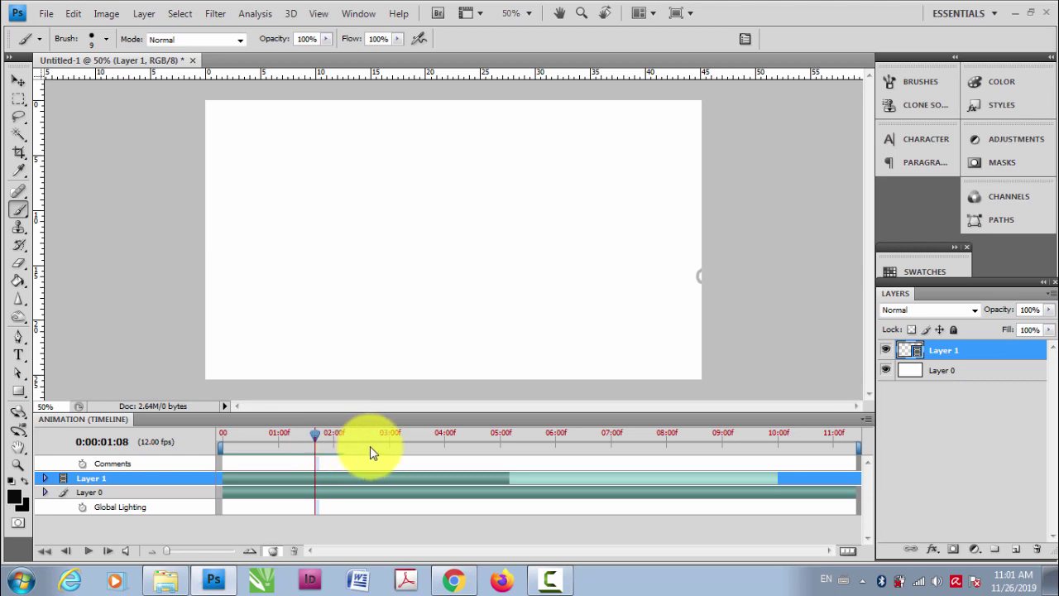
{"action": "key", "text": "Left"}
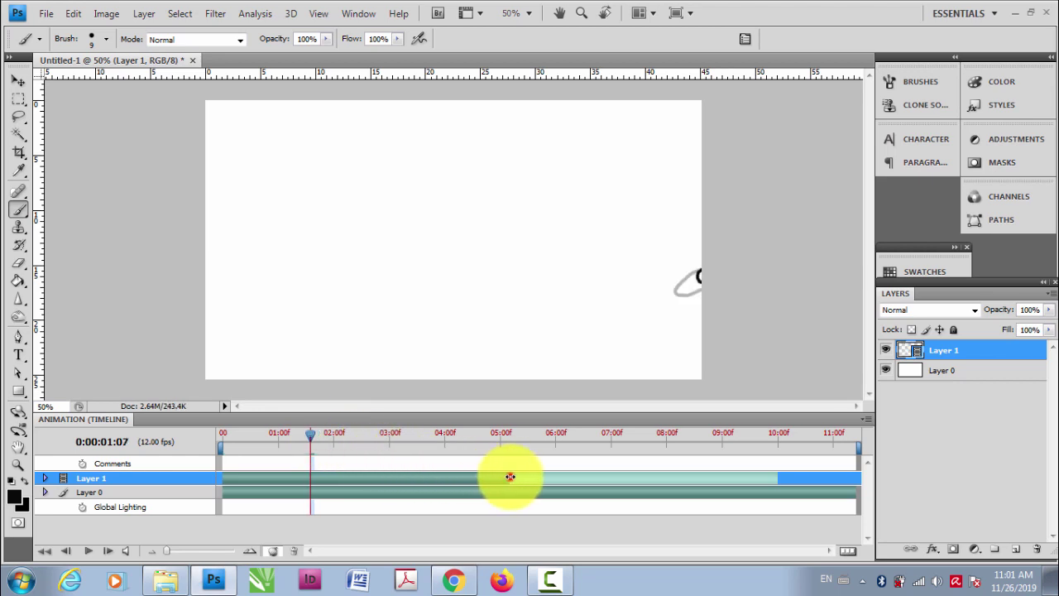
{"action": "left_click_drag", "start_coordinate": [511, 477], "coordinate": [317, 469]}
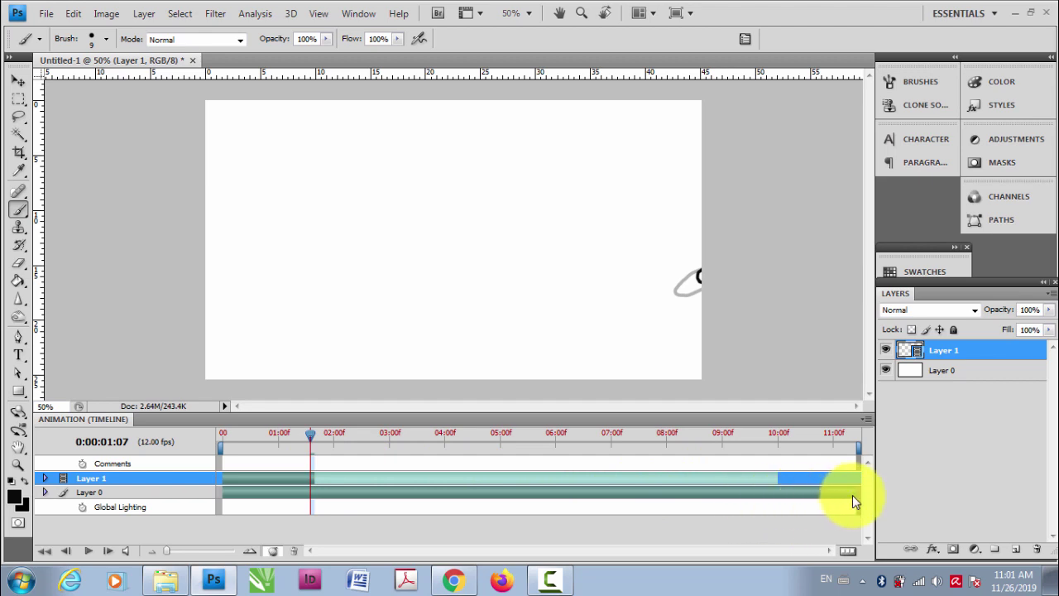
{"action": "left_click_drag", "start_coordinate": [854, 493], "coordinate": [312, 483]}
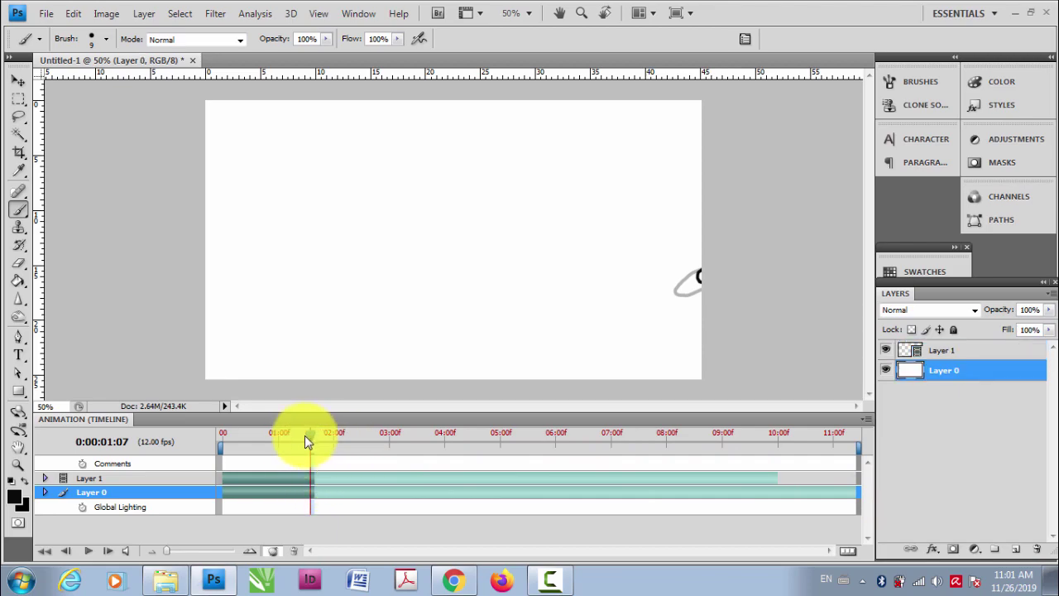
Play the trimmed animation from the first frame with onion skins on, and return to 0:00:00:00
{"action": "left_click_drag", "start_coordinate": [305, 441], "coordinate": [203, 436]}
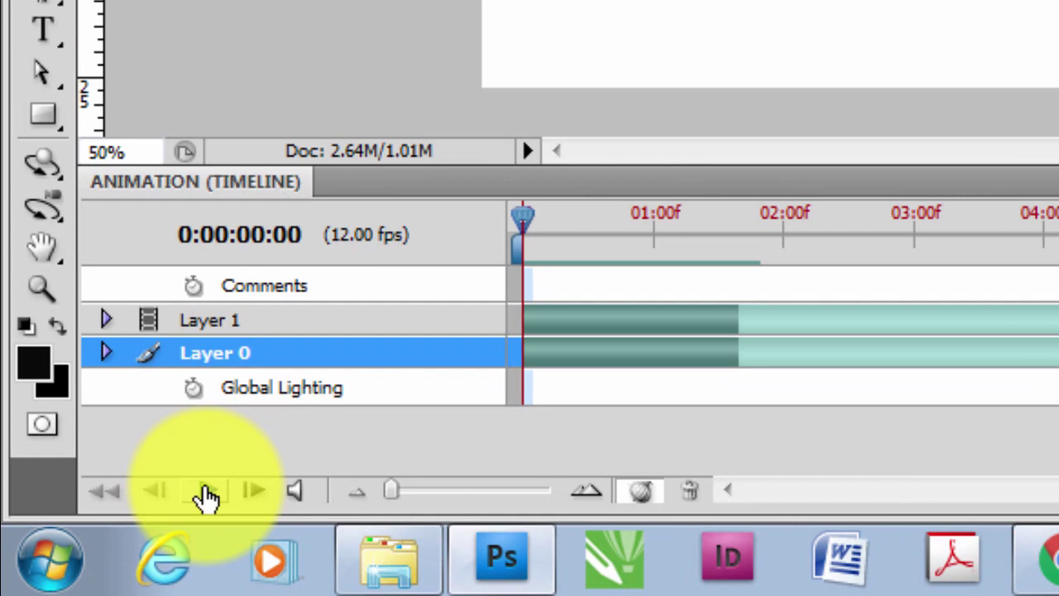
{"action": "left_click", "coordinate": [178, 506]}
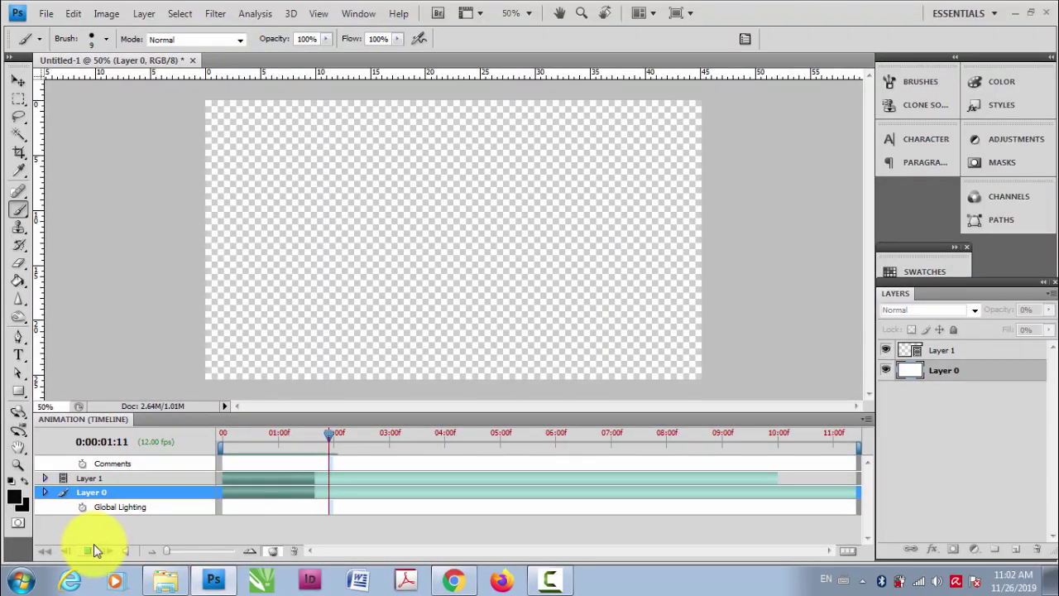
{"action": "left_click", "coordinate": [91, 551]}
{"action": "left_click_drag", "start_coordinate": [343, 433], "coordinate": [219, 428]}
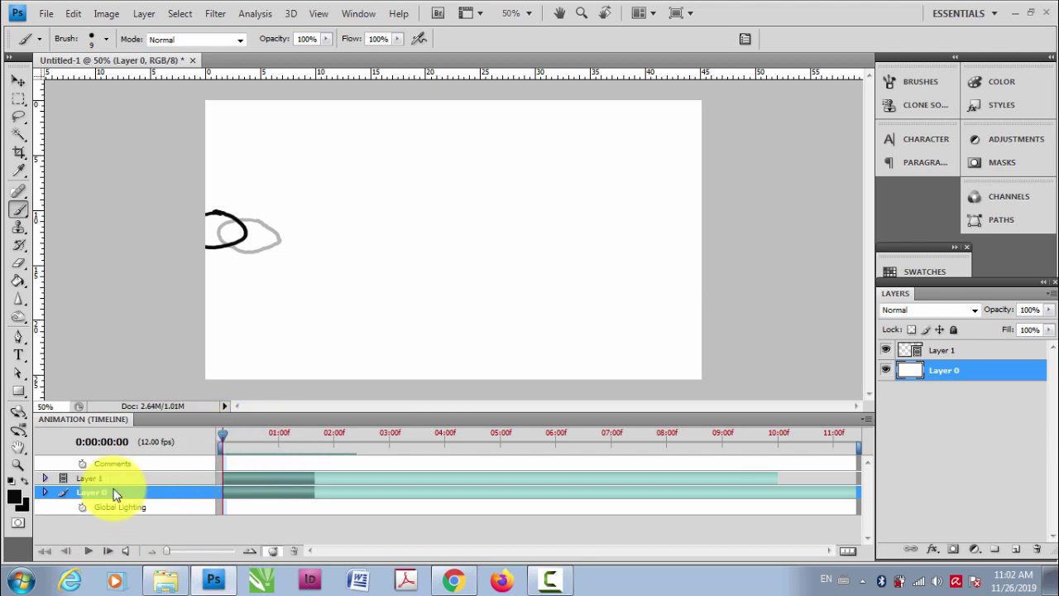
{"action": "mouse_move", "coordinate": [221, 431]}
{"action": "left_mouse_down"}
{"action": "mouse_move", "coordinate": [263, 442]}
{"action": "mouse_move", "coordinate": [221, 440]}
{"action": "left_mouse_up"}
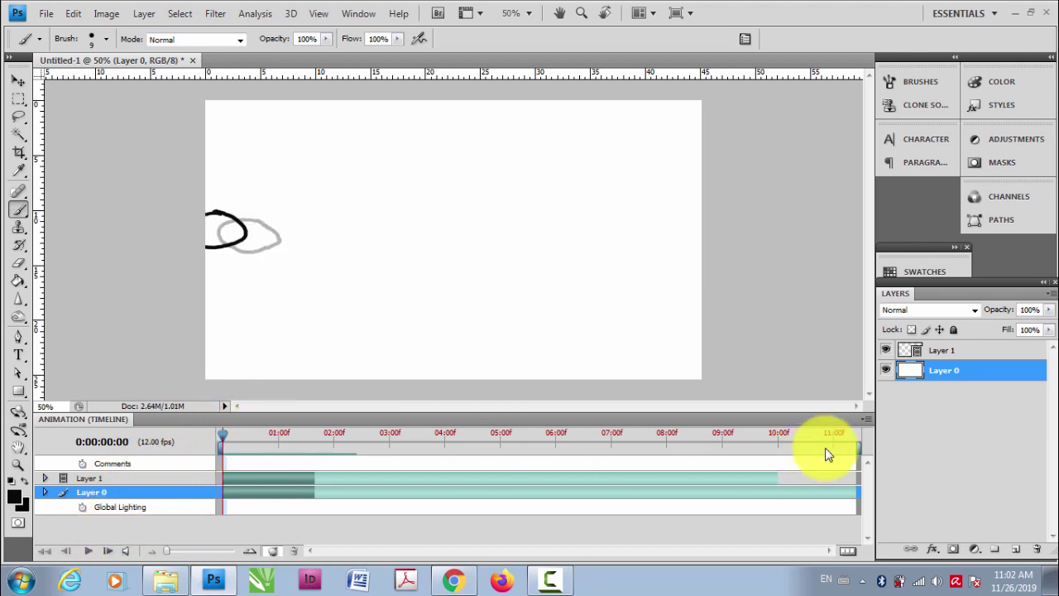
Disable onion skins for the timeline and play the animation to check it without ghost outlines
{"action": "left_click", "coordinate": [866, 419]}
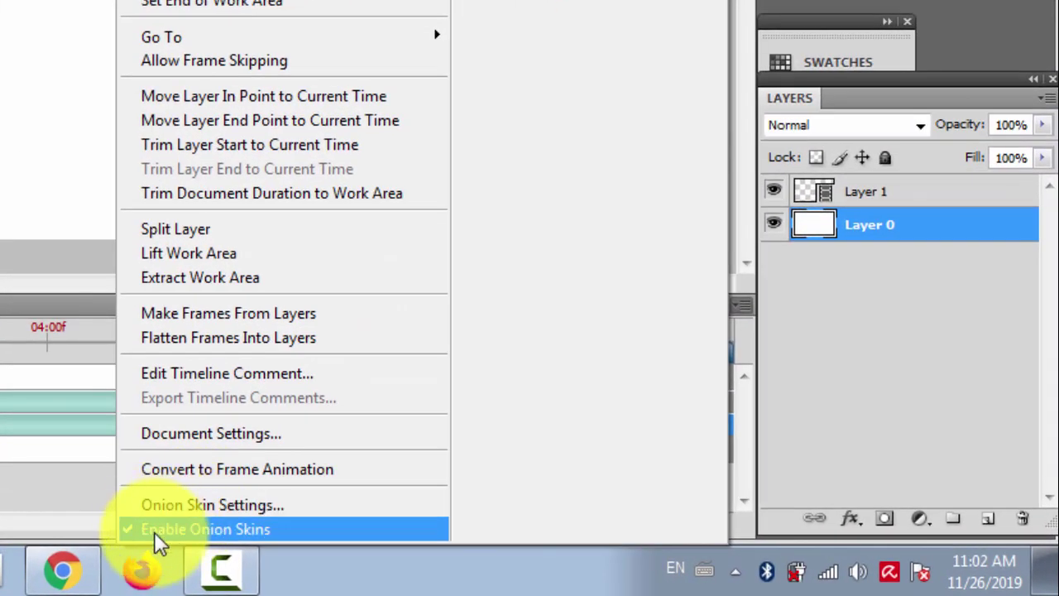
{"action": "left_click", "coordinate": [157, 530]}
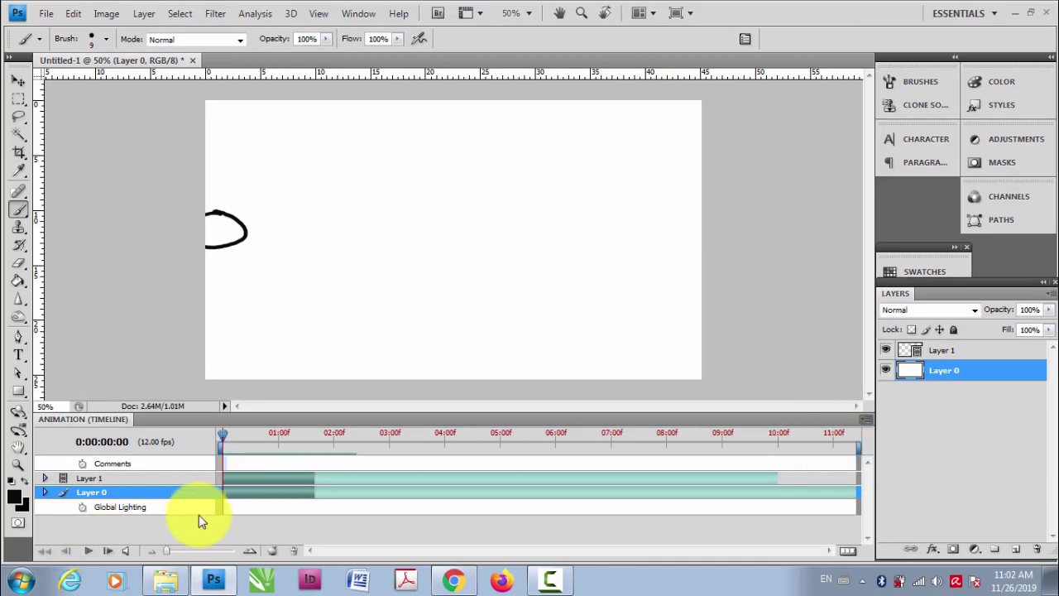
{"action": "left_click", "coordinate": [88, 550]}
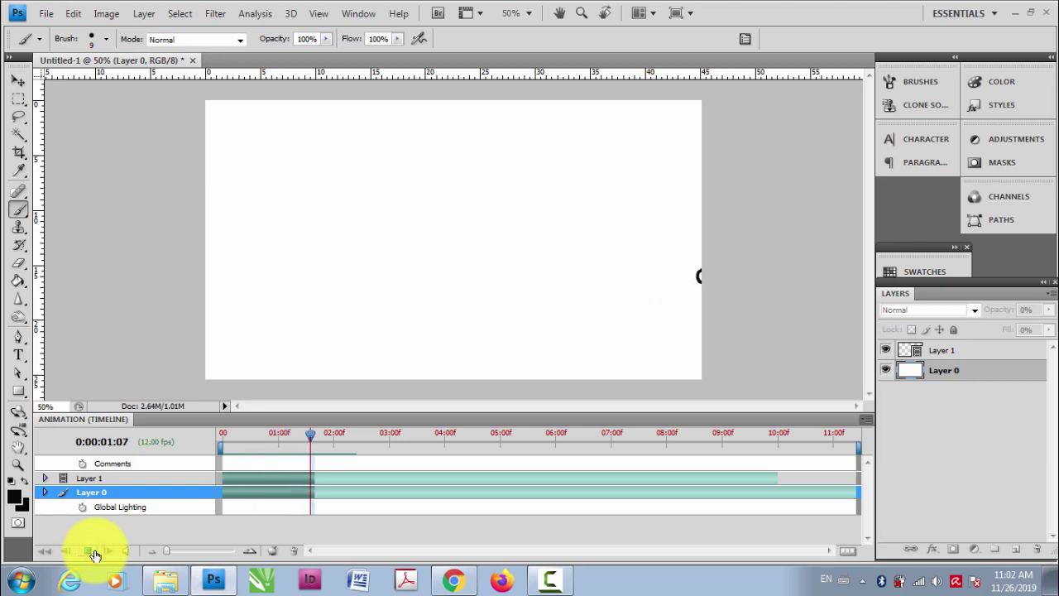
{"action": "left_click", "coordinate": [89, 549]}
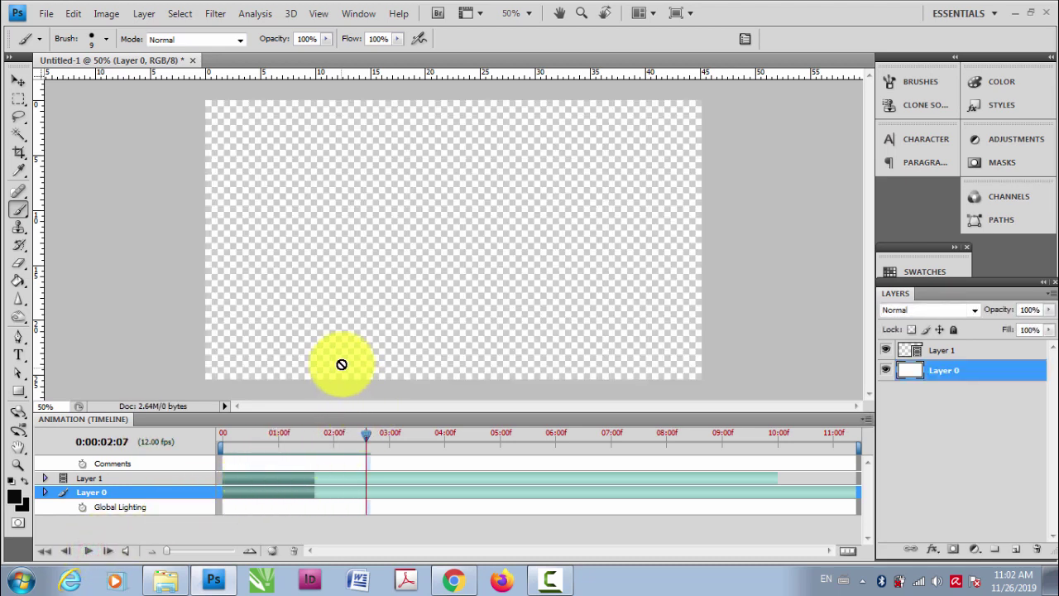
Shorten the work area to end with the trimmed layers and play the animation within it
{"action": "left_click", "coordinate": [855, 446]}
{"action": "left_click_drag", "start_coordinate": [858, 448], "coordinate": [85, 507]}
{"action": "left_click", "coordinate": [89, 550]}
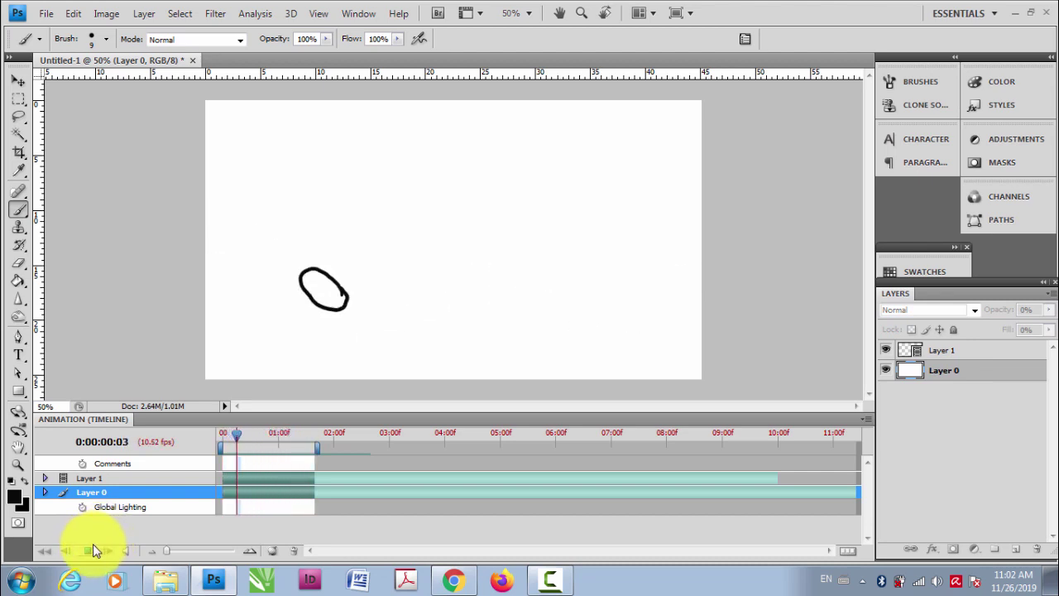
{"action": "left_click", "coordinate": [90, 550]}
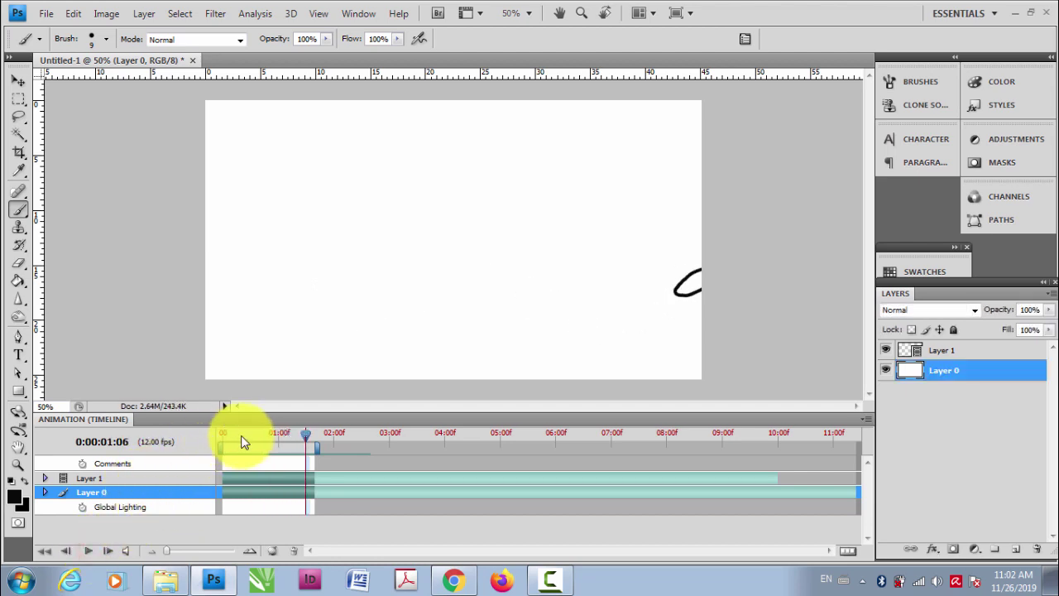
Scrub back through the work area and replay the looping oval animation a few times
{"action": "left_click_drag", "start_coordinate": [210, 439], "coordinate": [202, 441]}
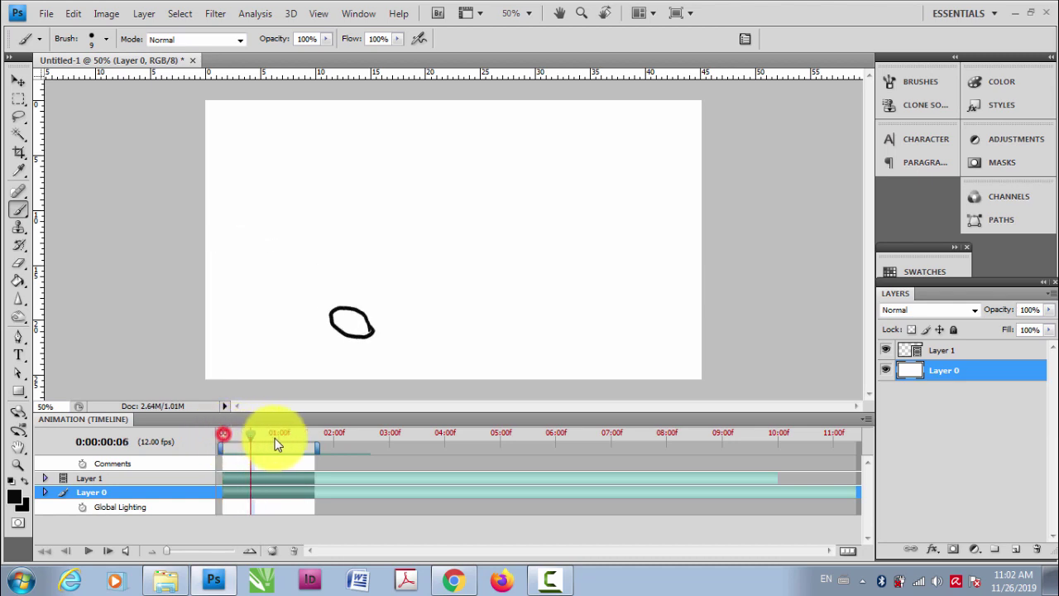
{"action": "left_click", "coordinate": [88, 550]}
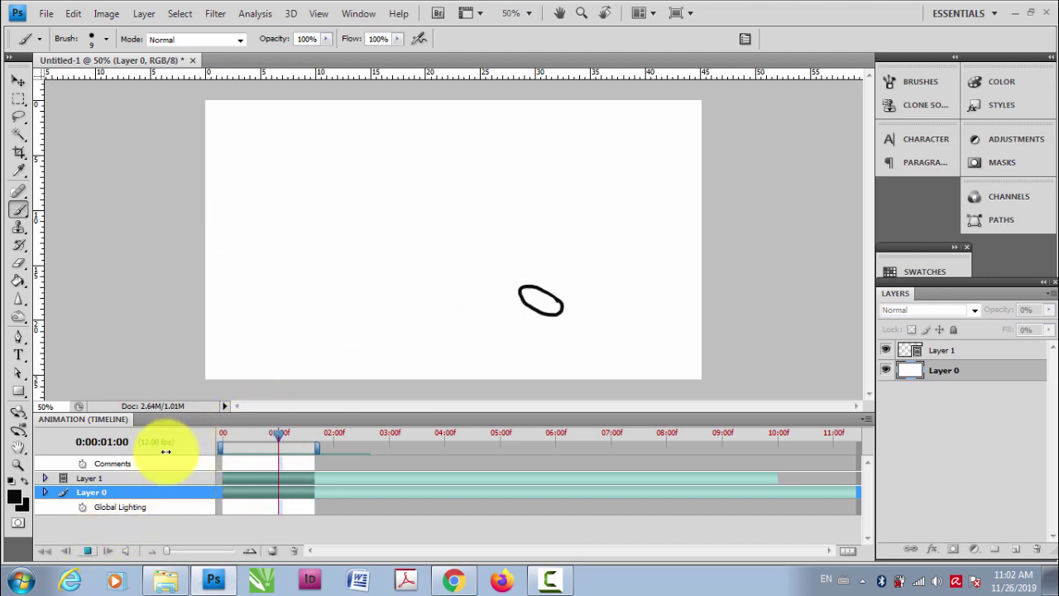
{"action": "left_click", "coordinate": [88, 549]}
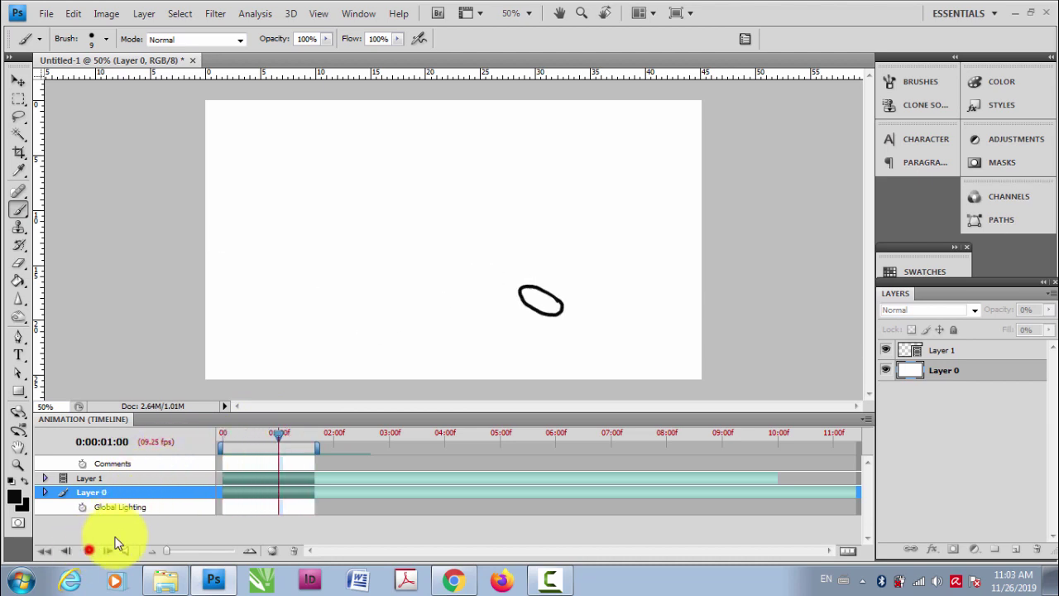
{"action": "left_click", "coordinate": [88, 549]}
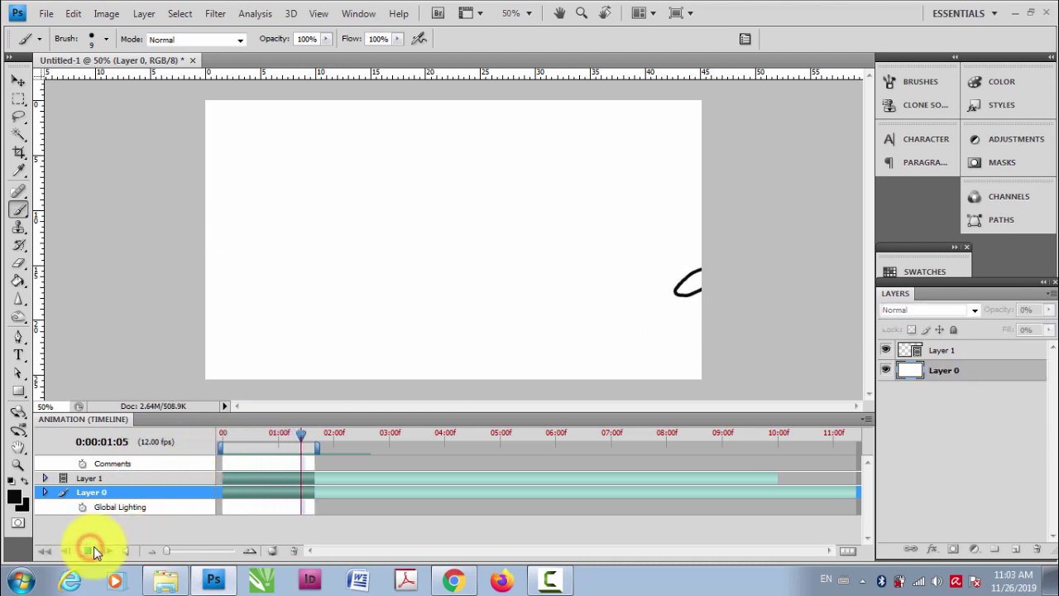
{"action": "left_click", "coordinate": [91, 548]}
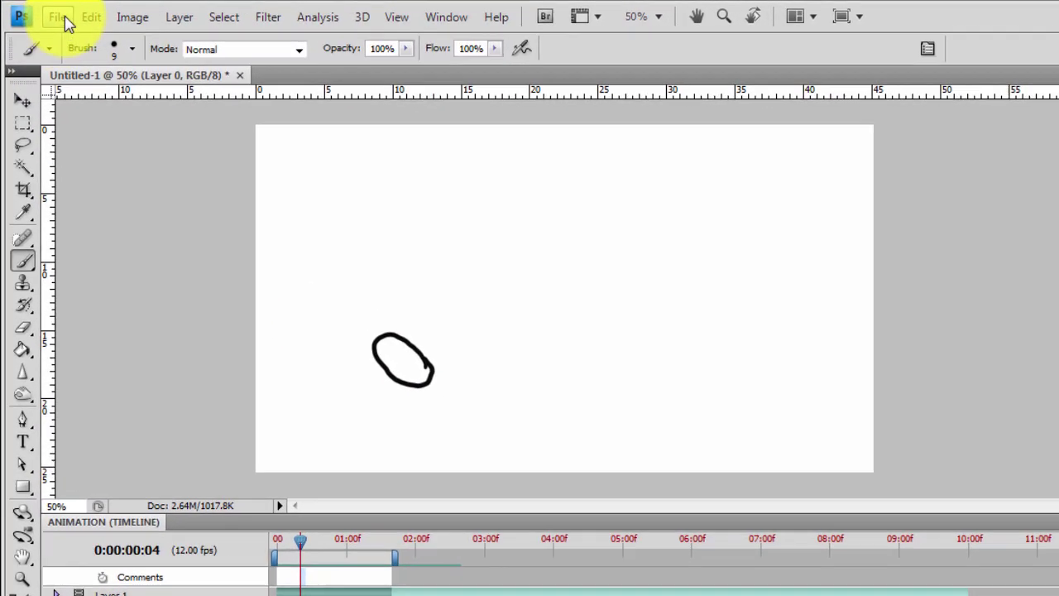
Start rendering the animation as a video and choose the desktop folder "photoshop video" as the render location
{"action": "left_click", "coordinate": [64, 17]}
{"action": "mouse_move", "coordinate": [298, 408]}
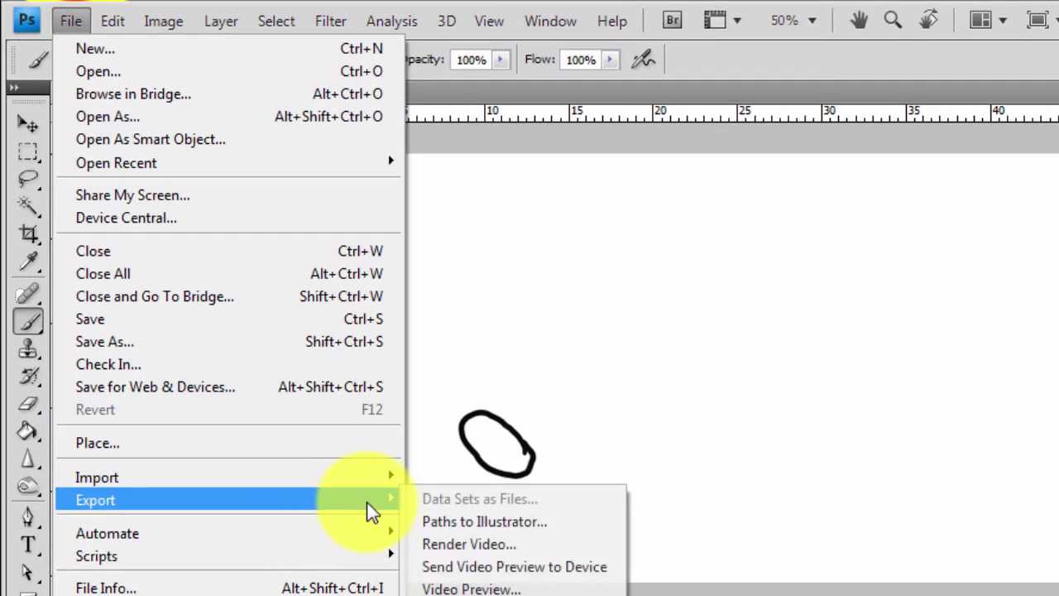
{"action": "left_click", "coordinate": [486, 544]}
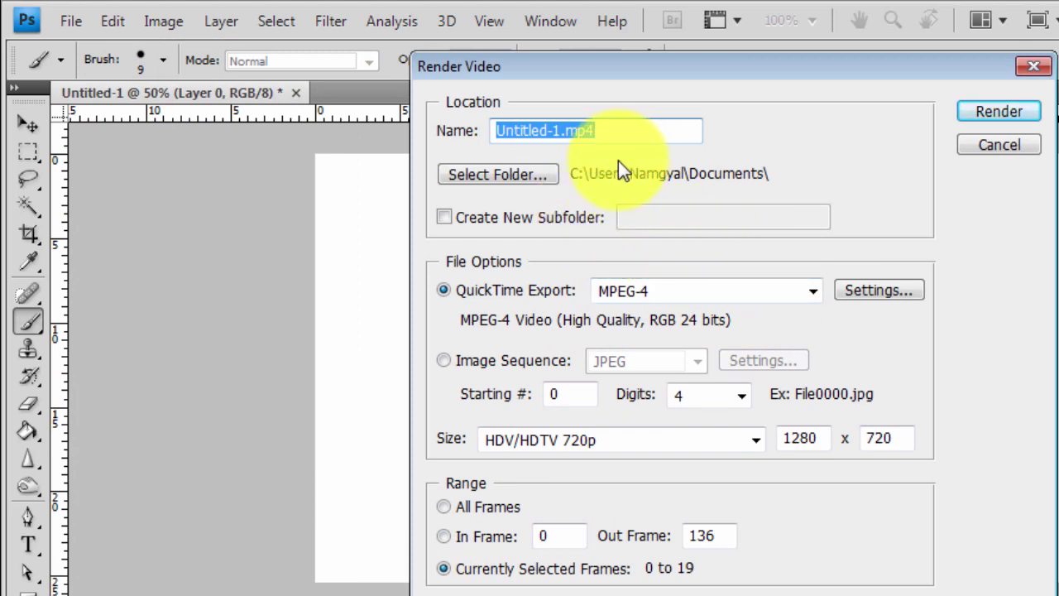
{"action": "left_click", "coordinate": [518, 173]}
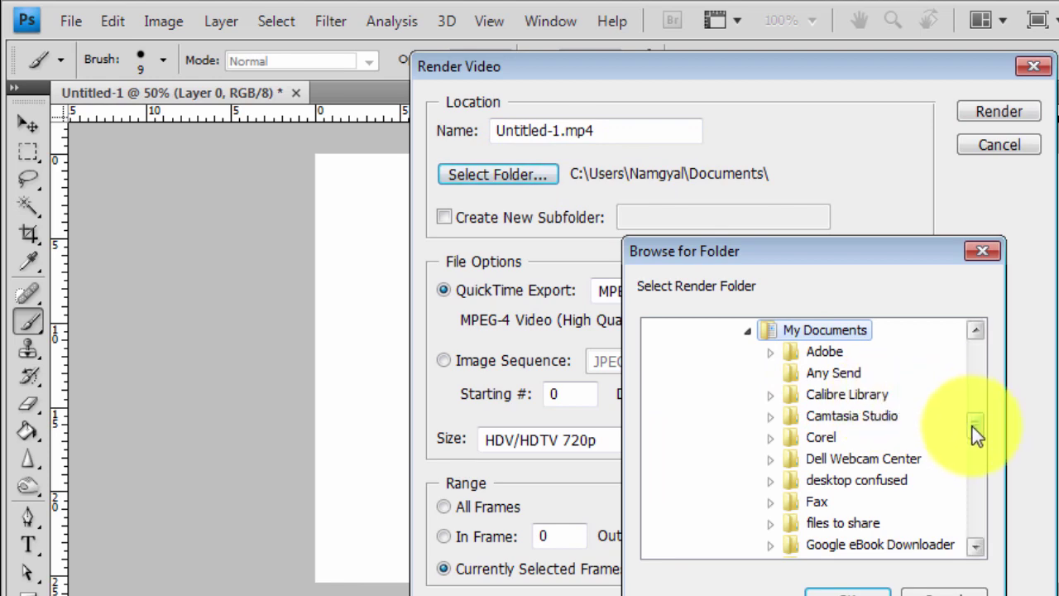
{"action": "left_click_drag", "start_coordinate": [972, 426], "coordinate": [910, 538]}
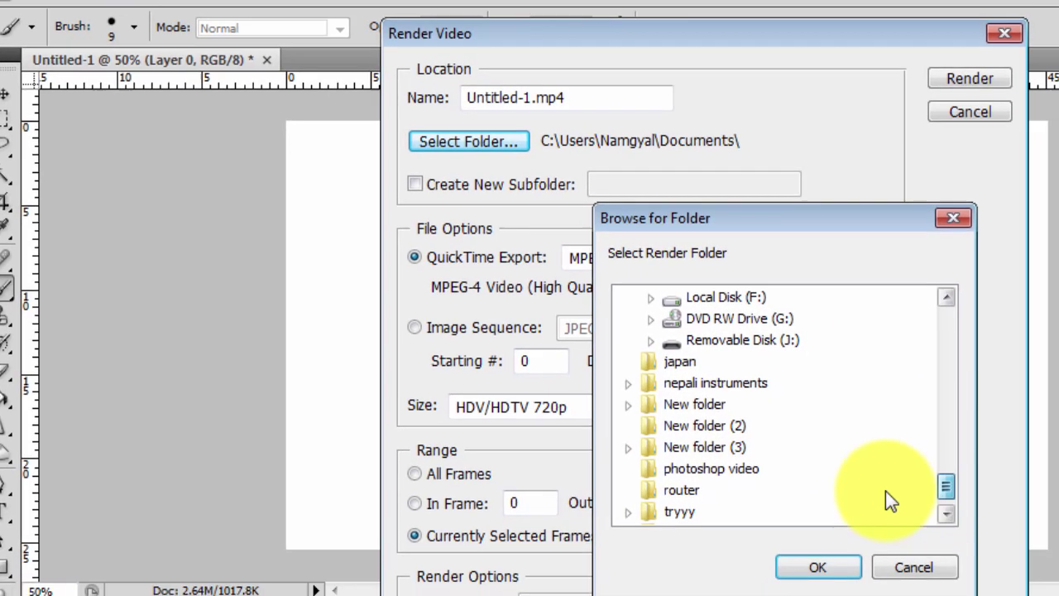
{"action": "left_click", "coordinate": [762, 503]}
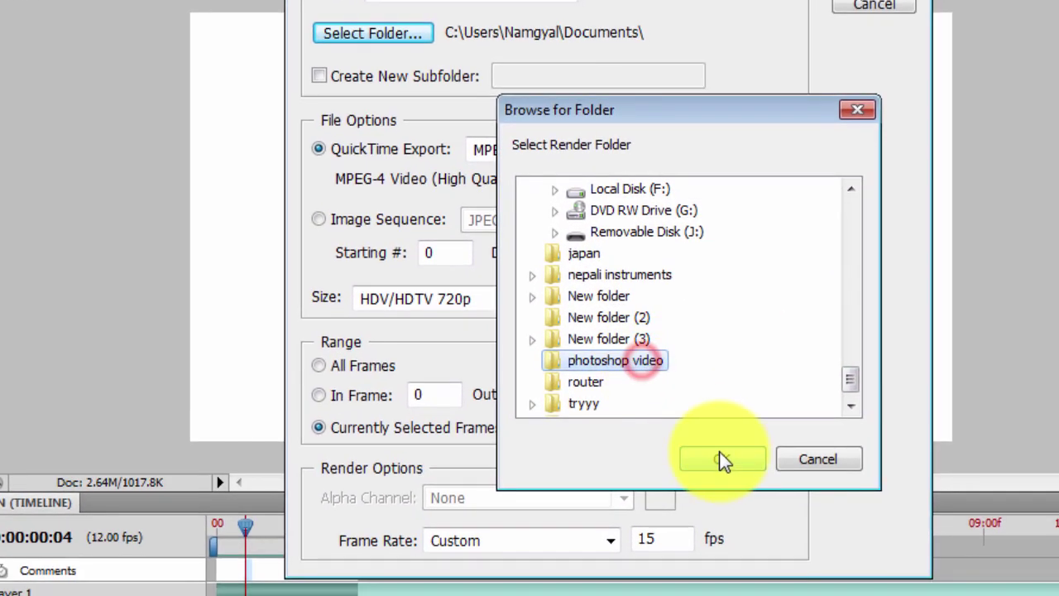
{"action": "left_click", "coordinate": [718, 455]}
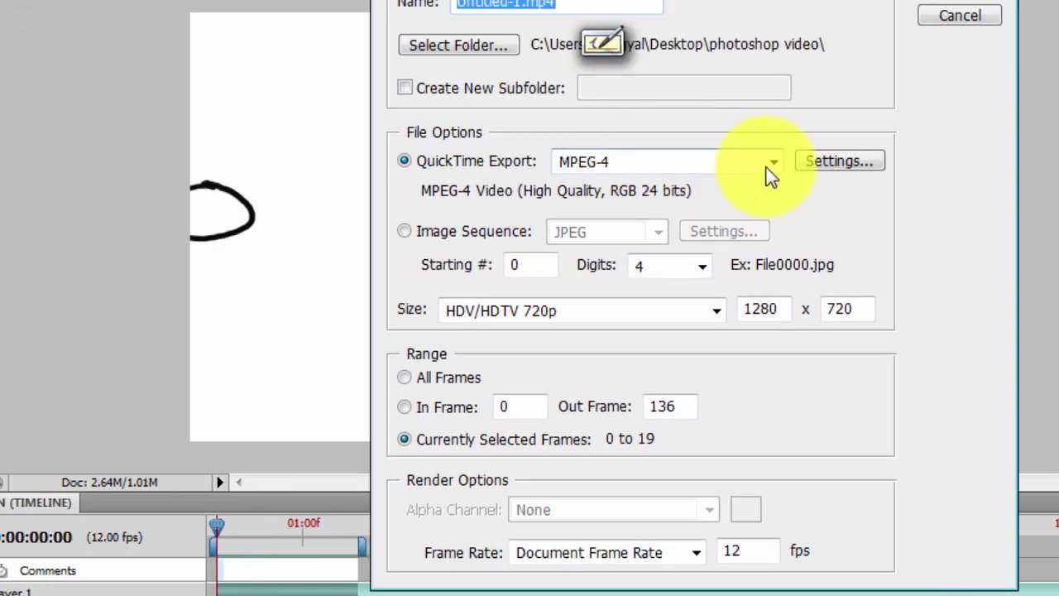
Keep MPEG-4 as the QuickTime export format and choose 1280 x 720 HD as the image size in its export settings
{"action": "left_click", "coordinate": [766, 163]}
{"action": "left_click", "coordinate": [756, 301]}
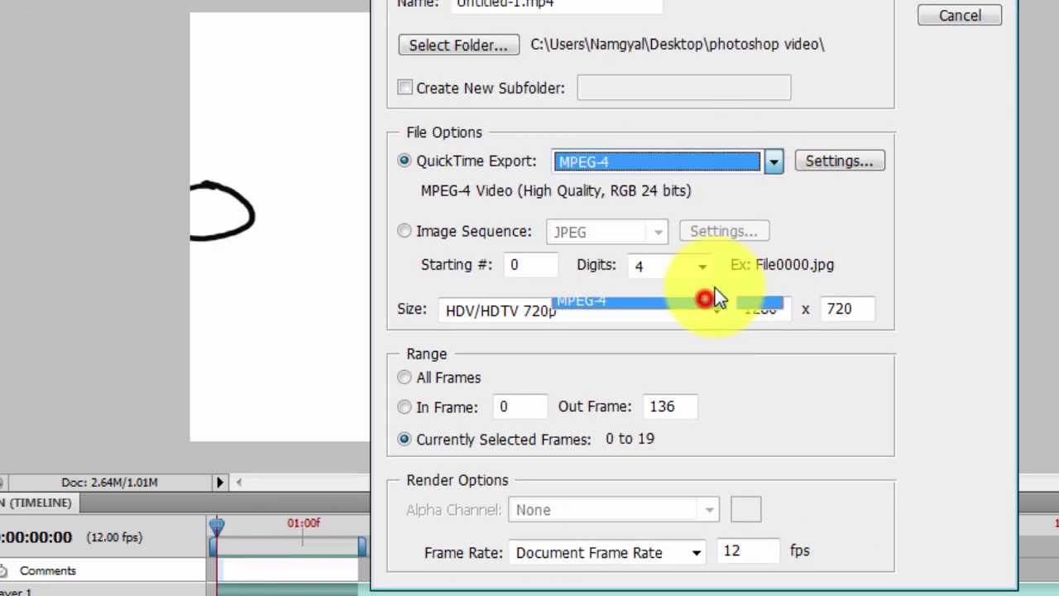
{"action": "left_click", "coordinate": [836, 163]}
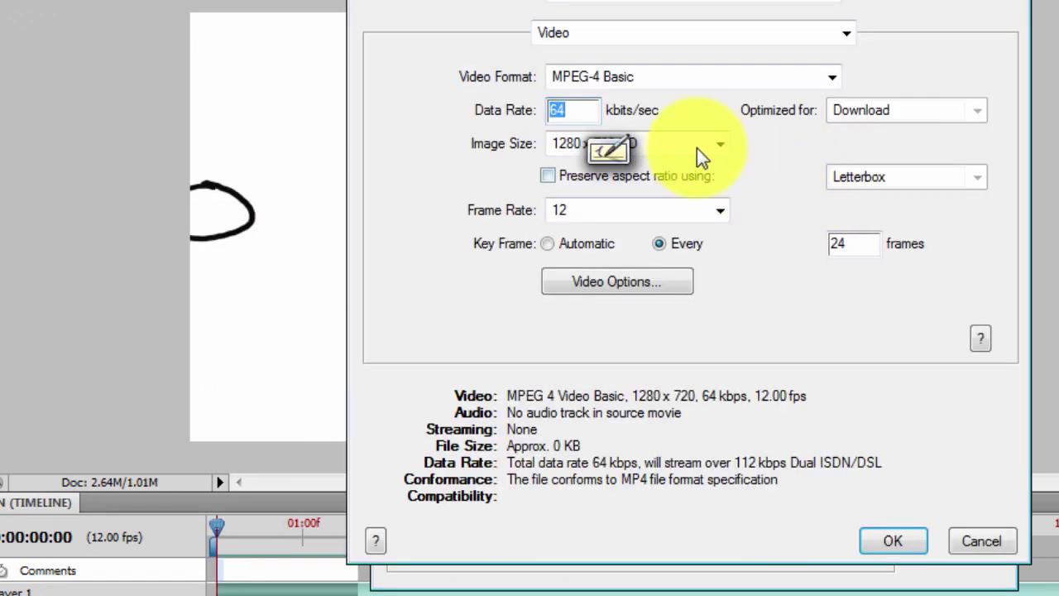
{"action": "left_click", "coordinate": [721, 145]}
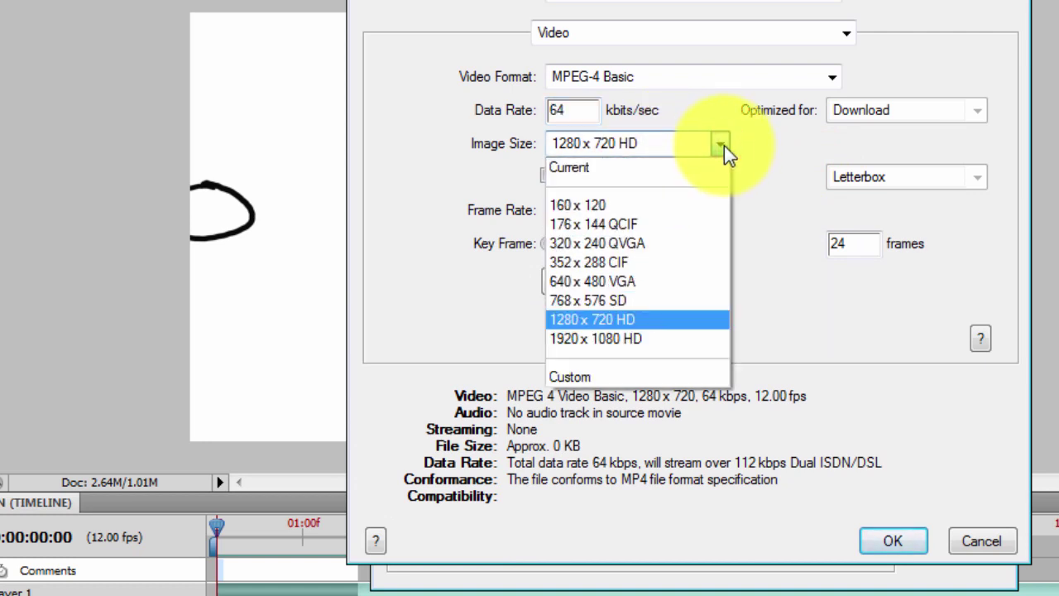
{"action": "left_click", "coordinate": [572, 321]}
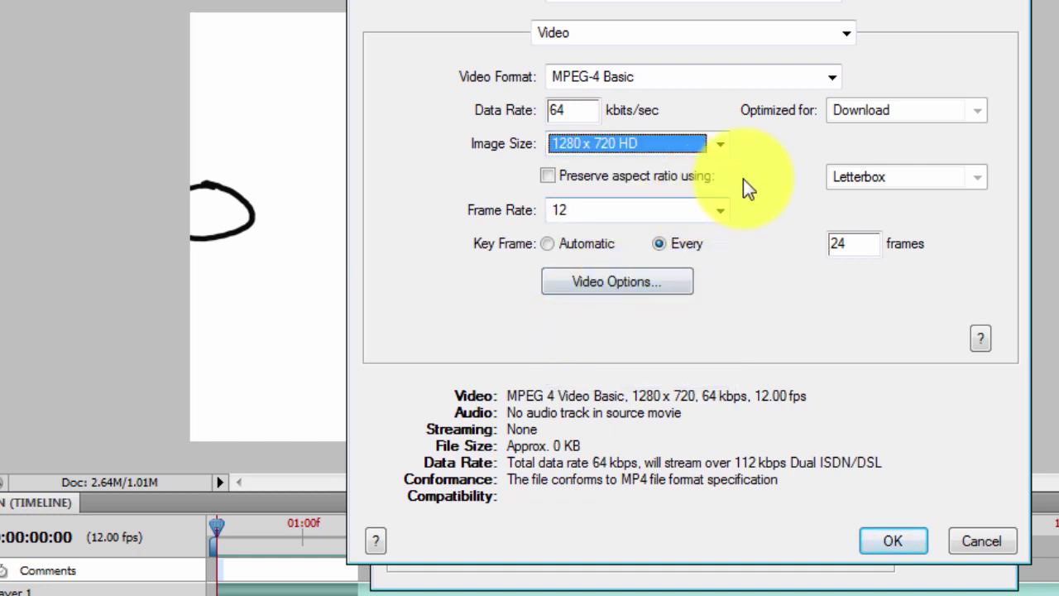
Set the video format to MPEG-4 Improved and the image size to Custom at 1280 x 720
{"action": "left_click", "coordinate": [832, 76]}
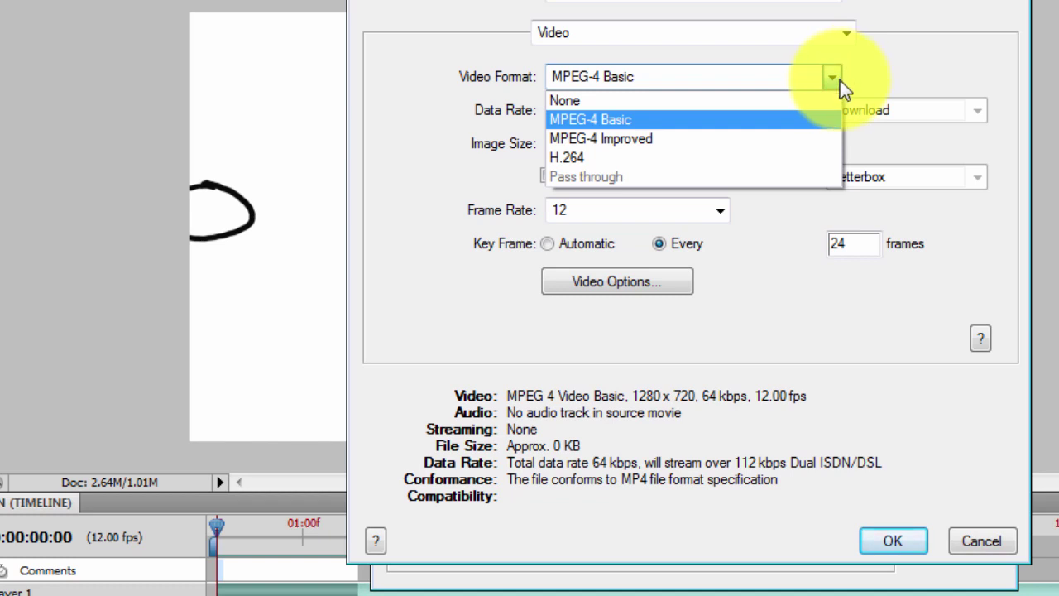
{"action": "left_click", "coordinate": [703, 140]}
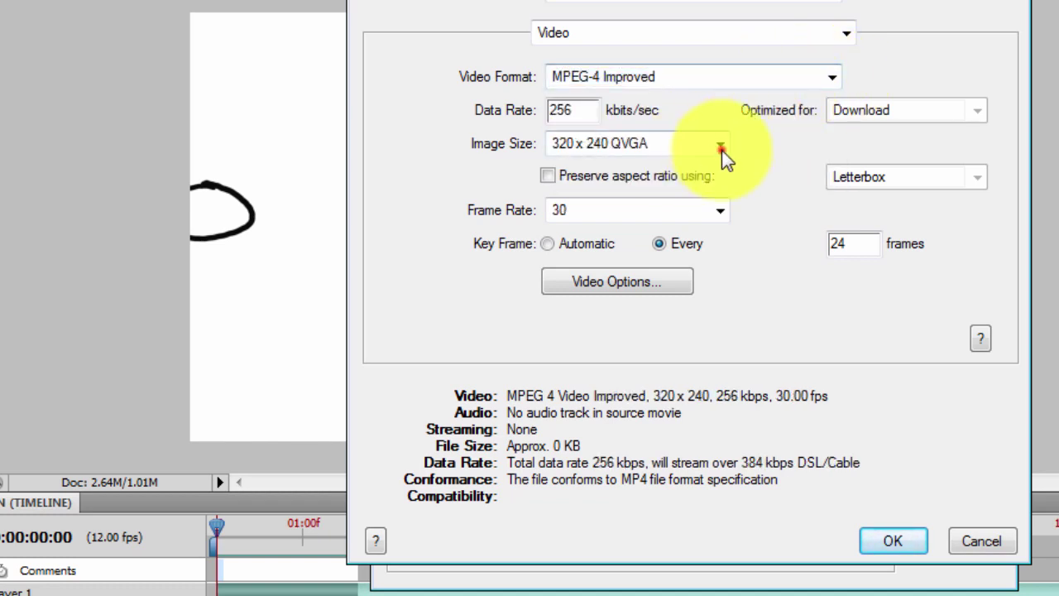
{"action": "left_click", "coordinate": [719, 145]}
{"action": "left_click", "coordinate": [780, 75]}
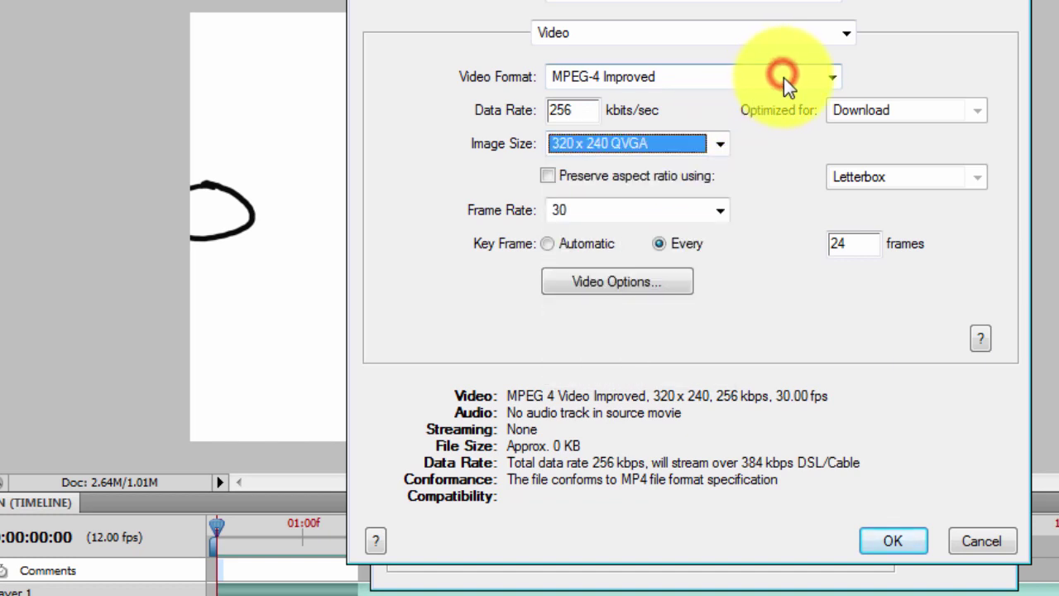
{"action": "left_click", "coordinate": [783, 75]}
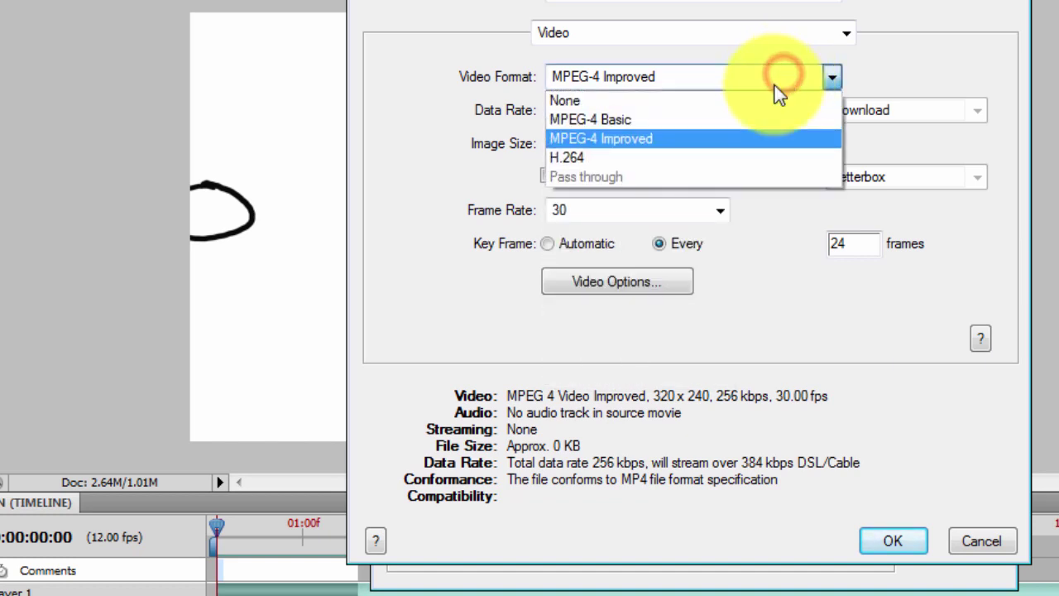
{"action": "left_click", "coordinate": [742, 137]}
{"action": "left_click", "coordinate": [725, 147]}
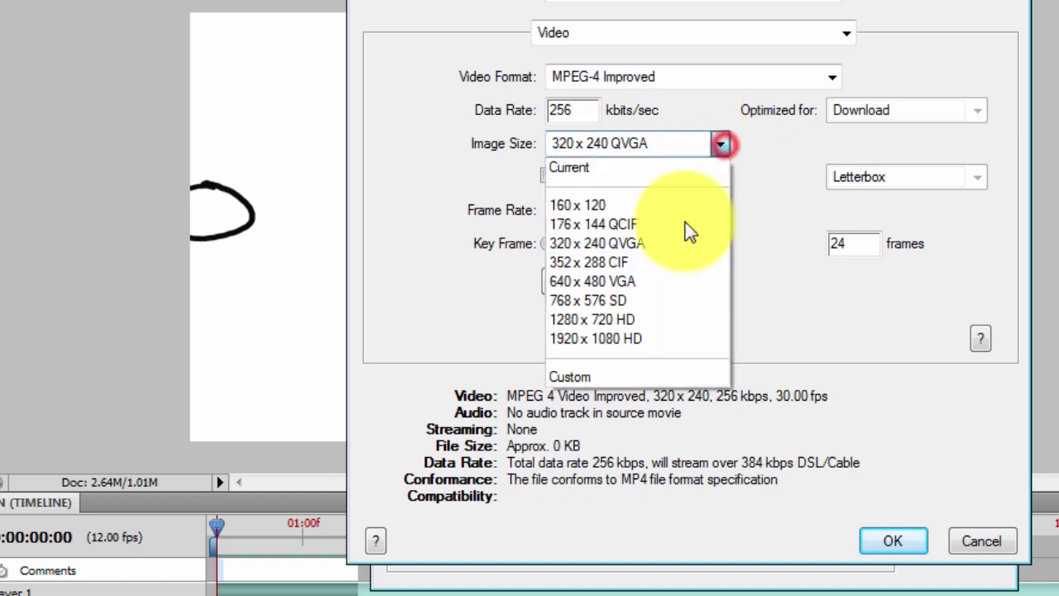
{"action": "left_click", "coordinate": [627, 373]}
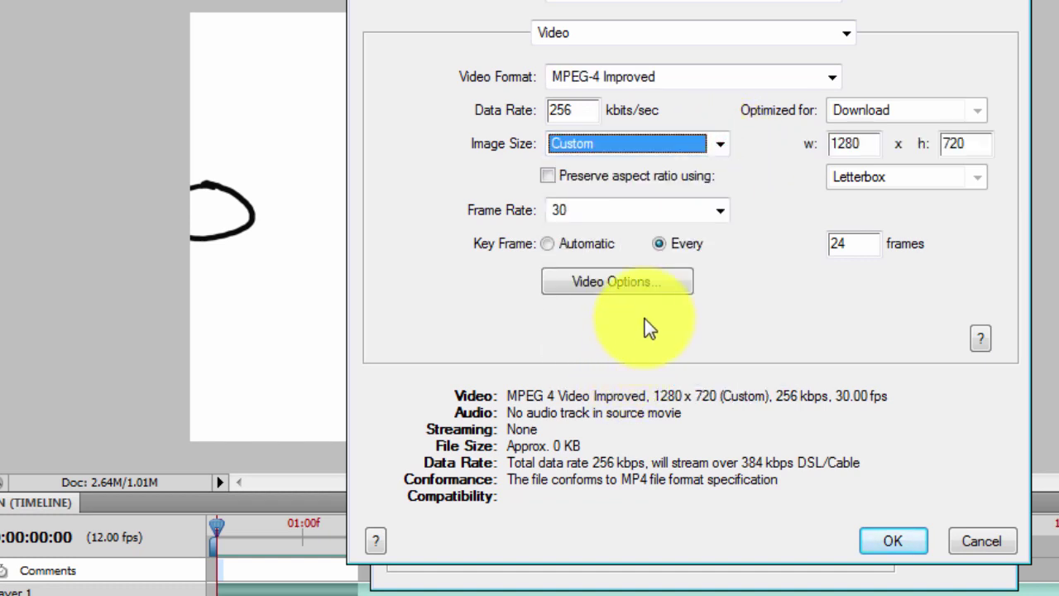
{"action": "left_click", "coordinate": [866, 144]}
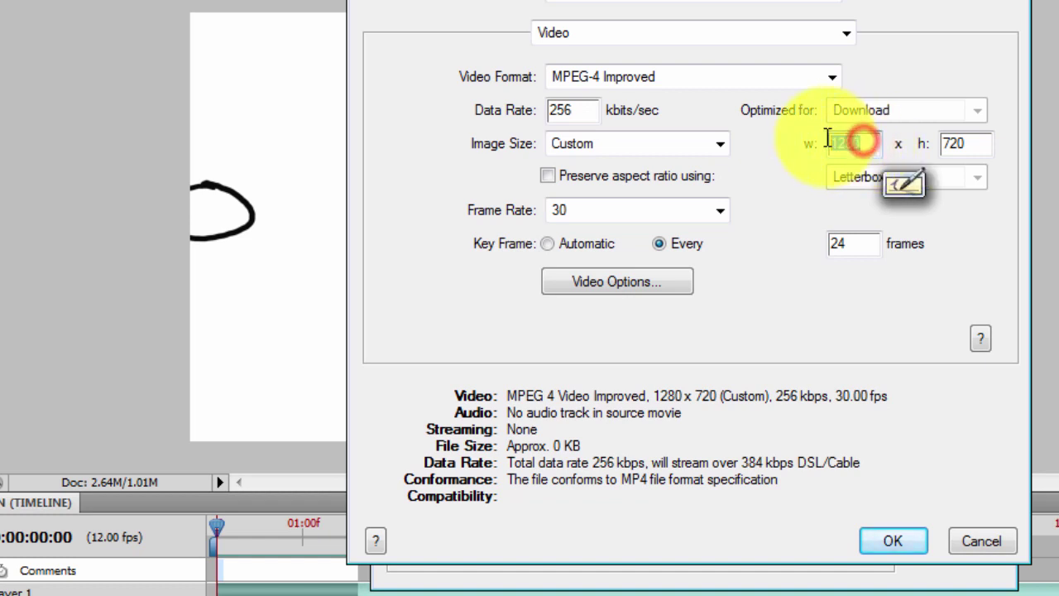
{"action": "left_click", "coordinate": [981, 144]}
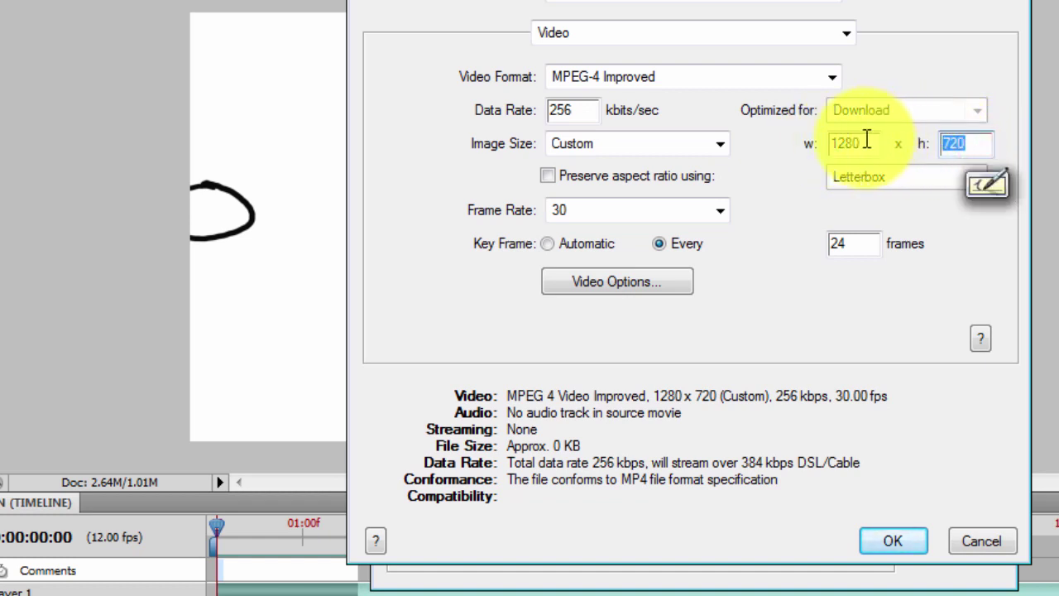
Enable preserving the aspect ratio using Letterbox and set the export frame rate to 12
{"action": "left_click", "coordinate": [765, 180]}
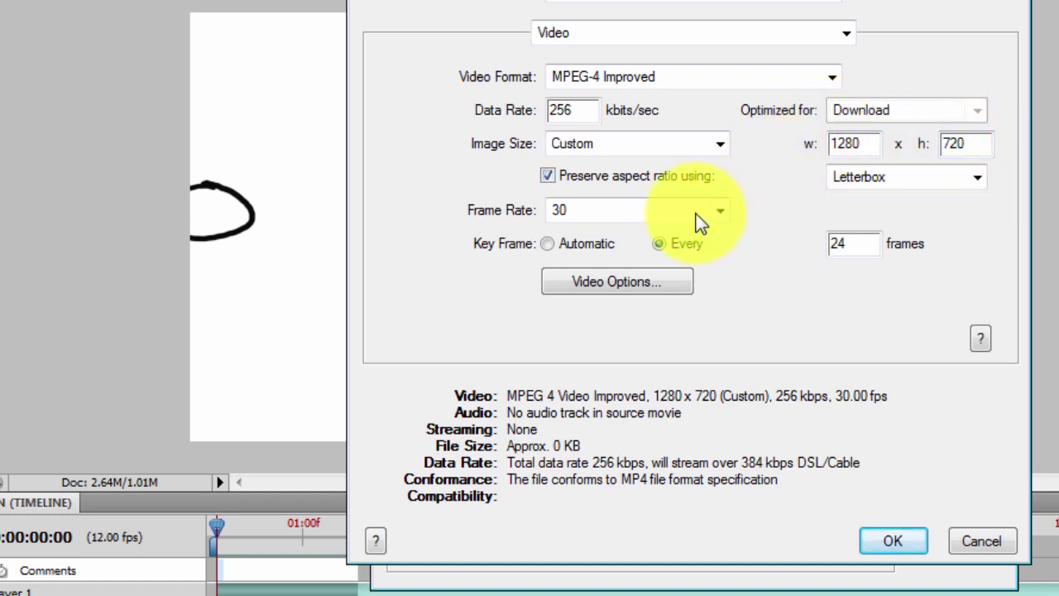
{"action": "left_click", "coordinate": [604, 212]}
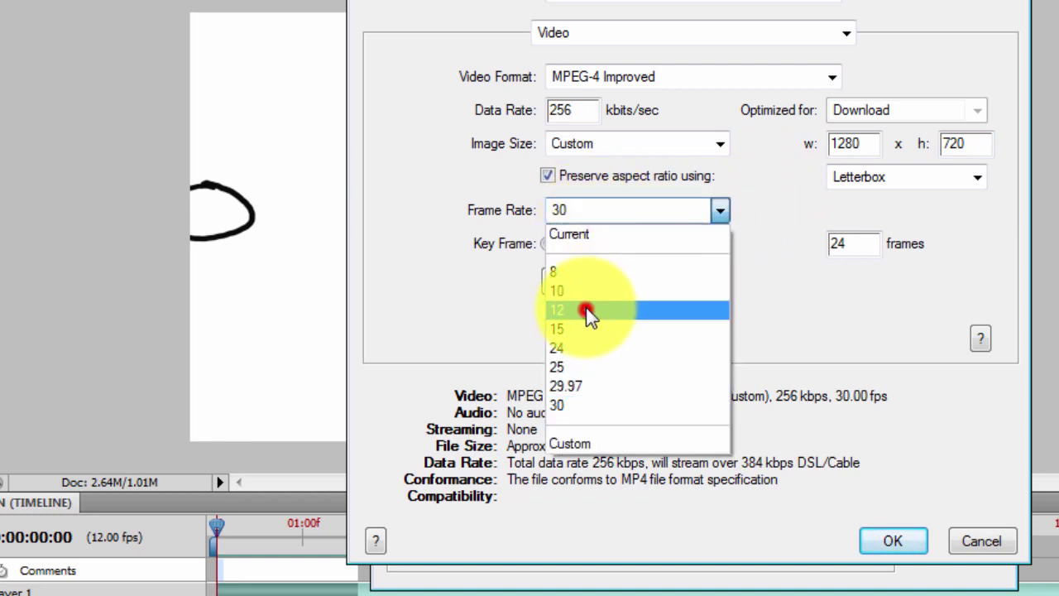
{"action": "left_click", "coordinate": [586, 309]}
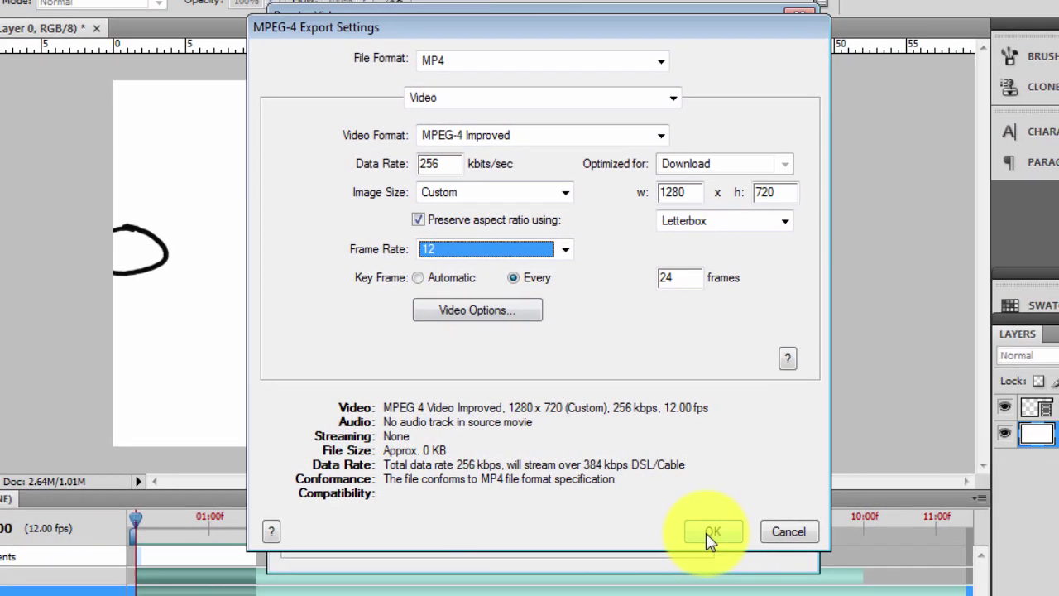
Accept the MPEG-4 export settings and render the video, replacing the existing Untitled-1.mp4
{"action": "left_click", "coordinate": [892, 541]}
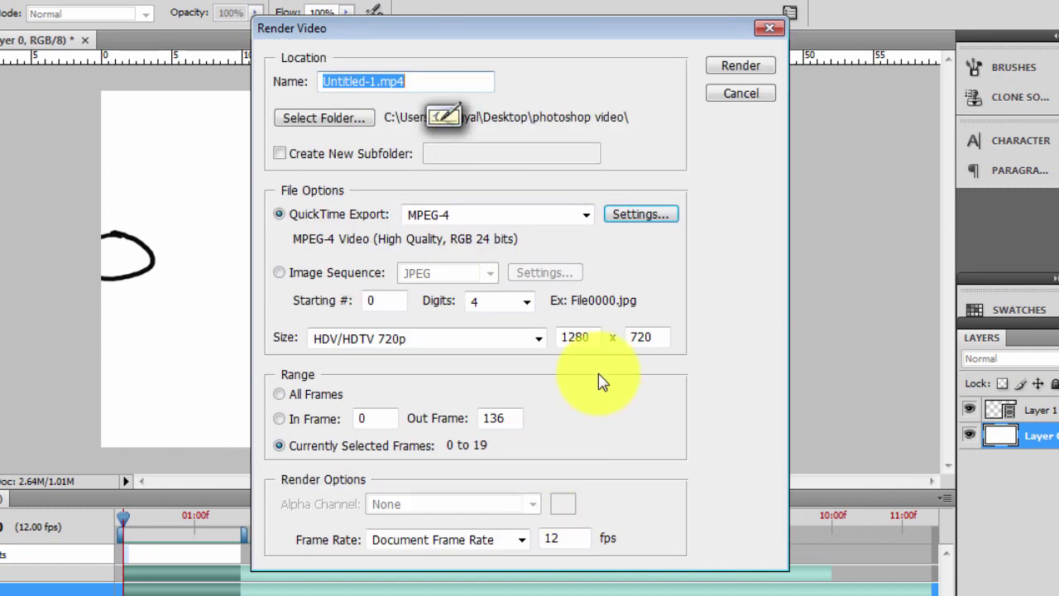
{"action": "left_click", "coordinate": [741, 68]}
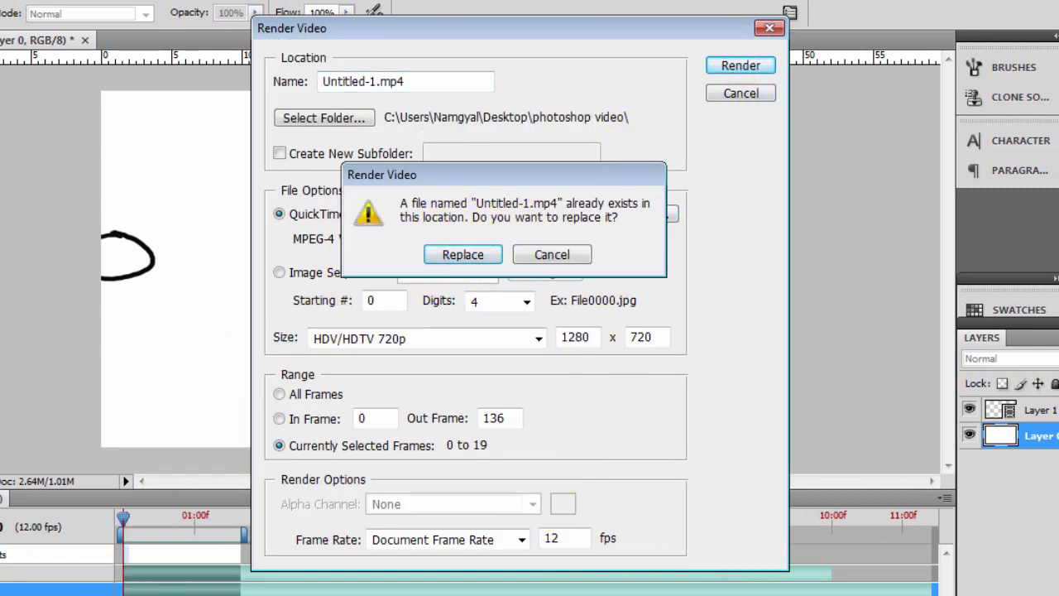
{"action": "left_click", "coordinate": [463, 257]}
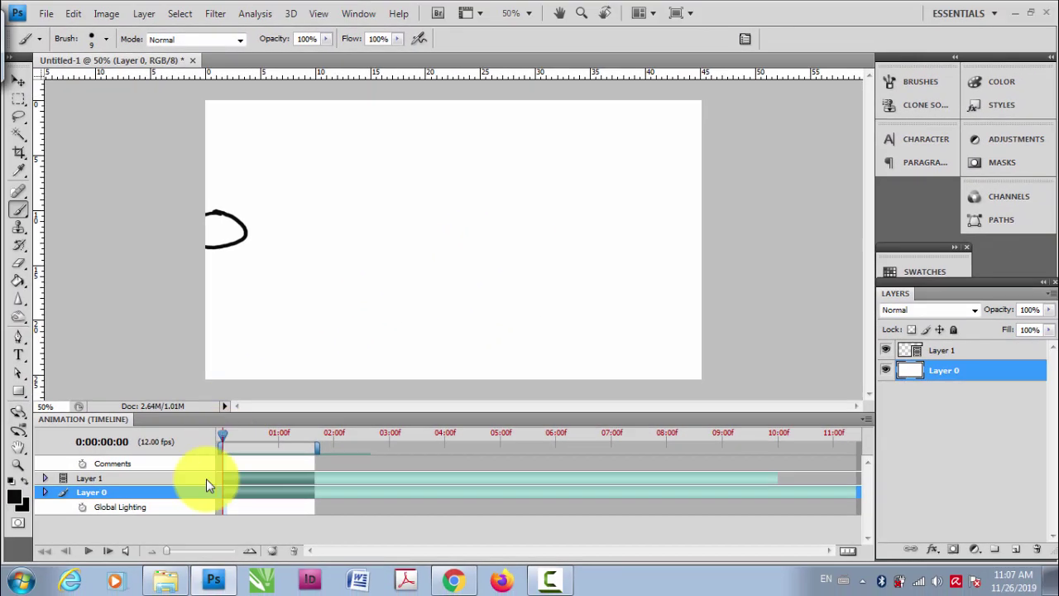
Switch to Windows Explorer, play Untitled-1.mp4 from the "photoshop video" folder several times, and close the player and folder
{"action": "left_click", "coordinate": [164, 579]}
{"action": "left_click", "coordinate": [544, 252]}
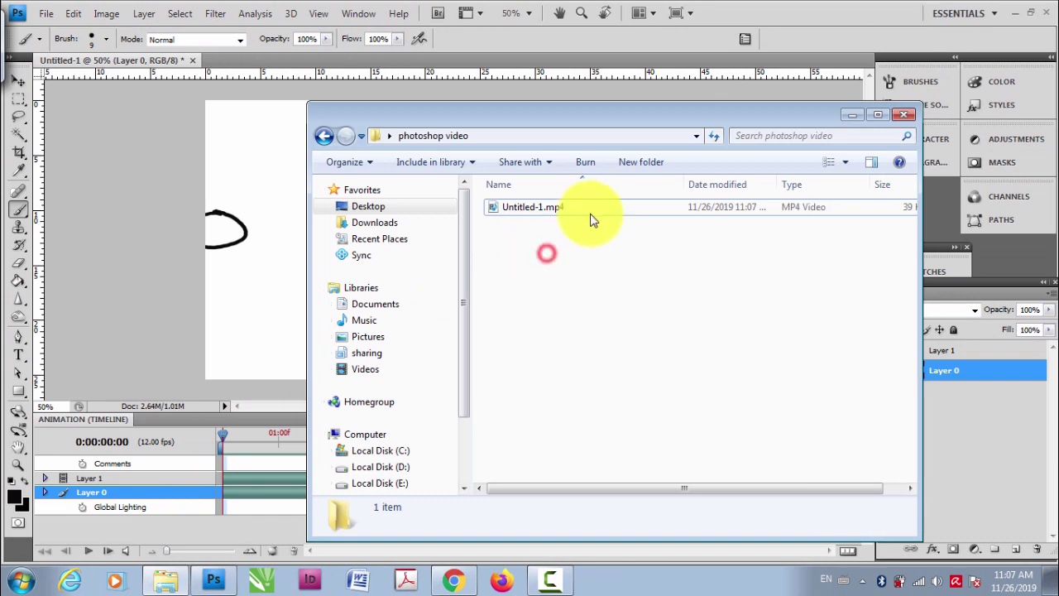
{"action": "double_click", "coordinate": [589, 210]}
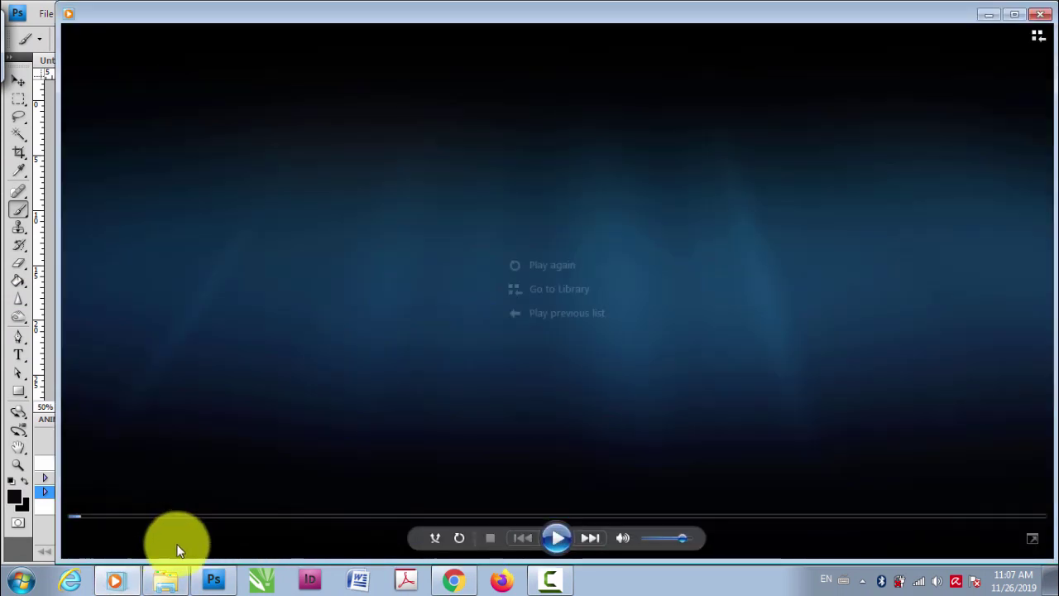
{"action": "left_click", "coordinate": [553, 540]}
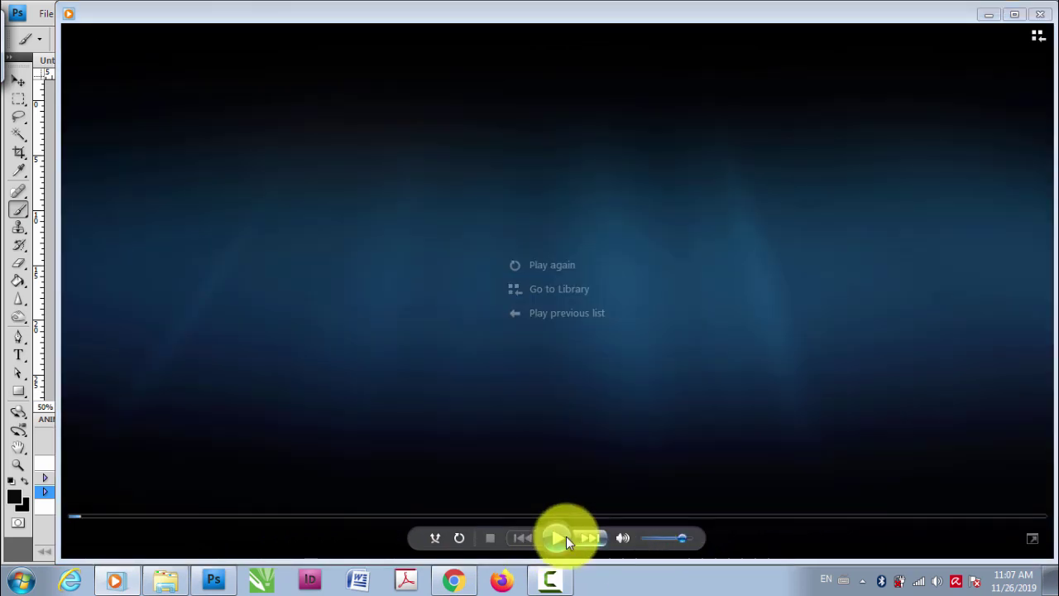
{"action": "left_click", "coordinate": [562, 539]}
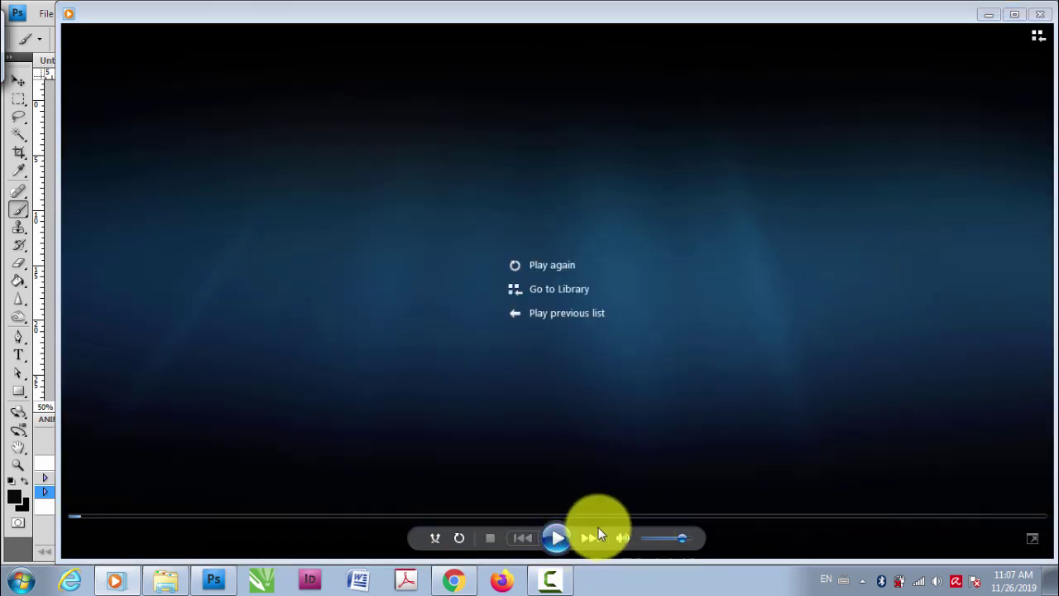
{"action": "left_click", "coordinate": [554, 538]}
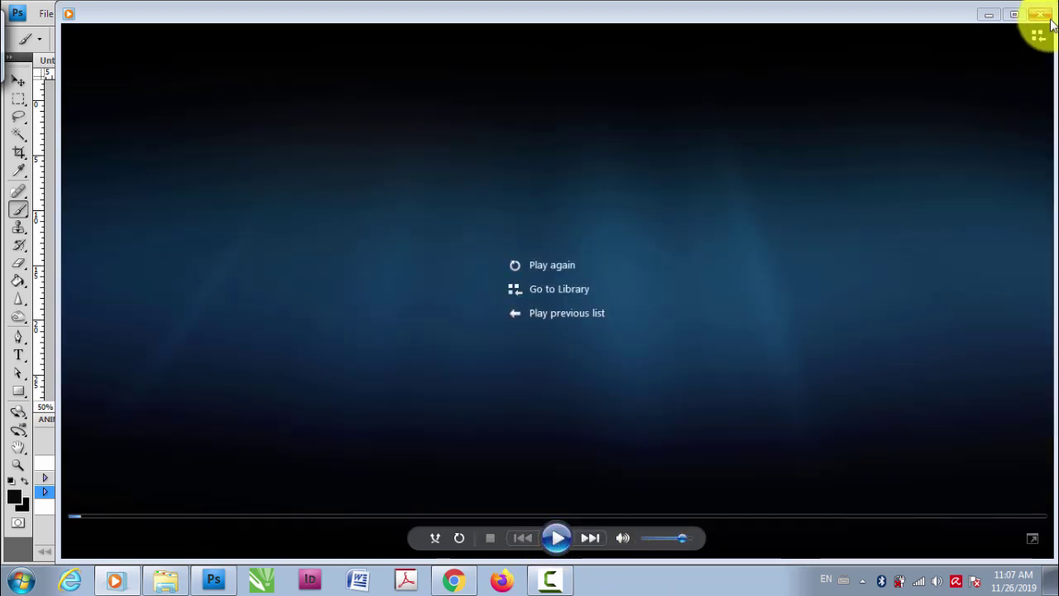
{"action": "left_click", "coordinate": [1040, 14]}
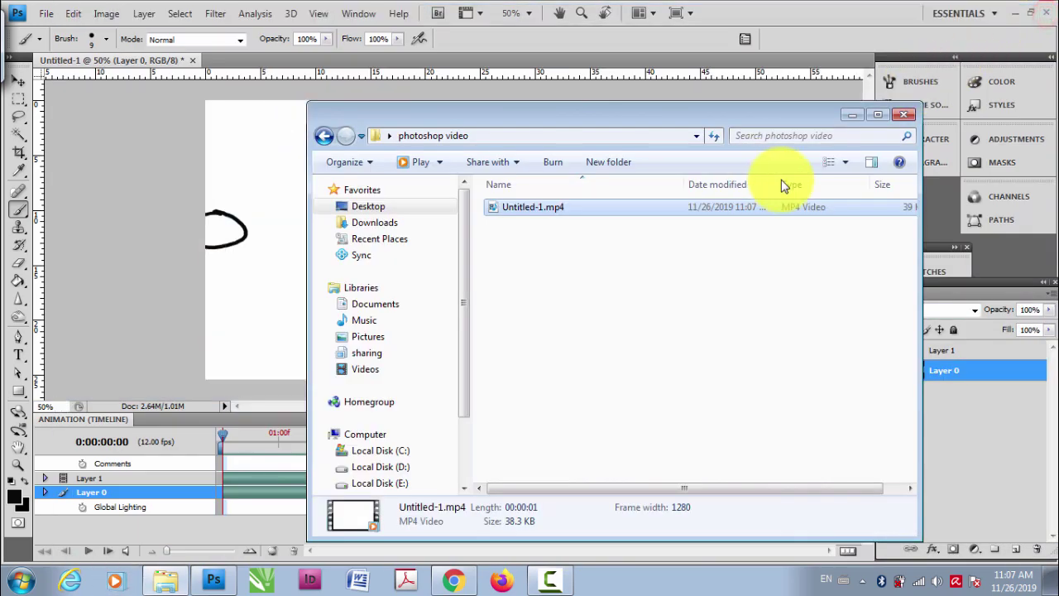
{"action": "left_click", "coordinate": [904, 114]}
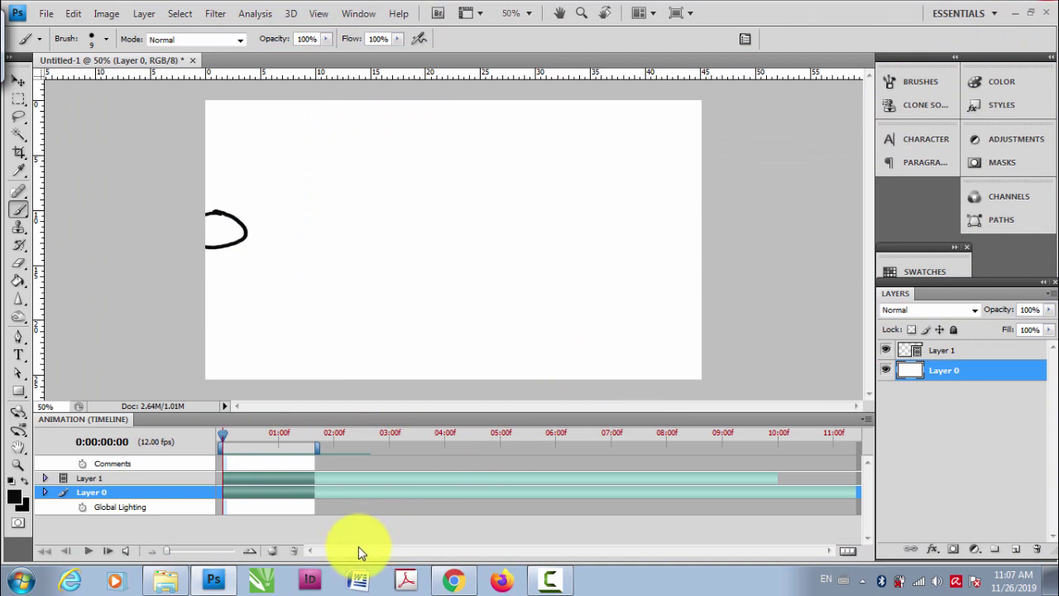